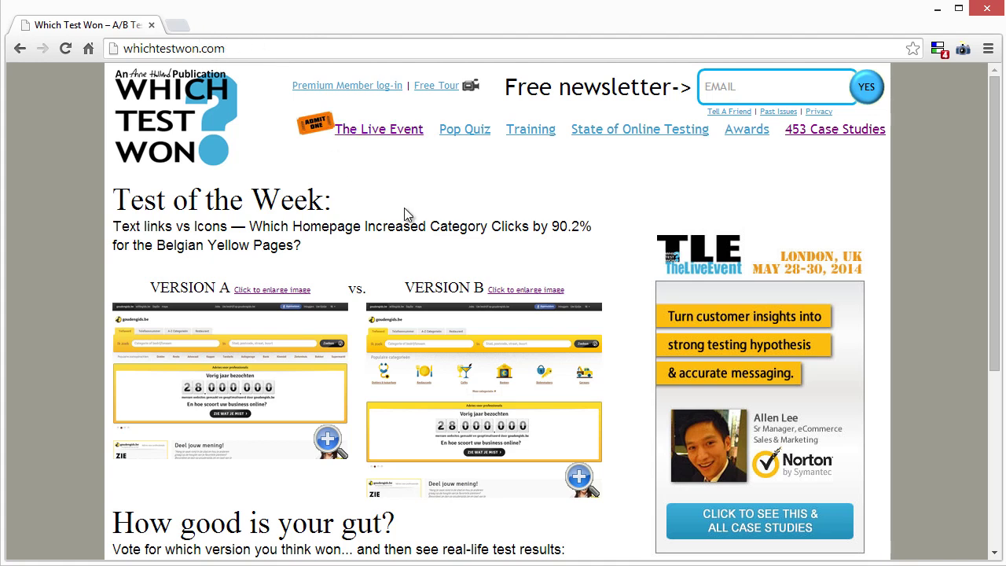
Read the Test of the Week question on text links versus icons for the Belgian Yellow Pages homepage.
{"action": "scroll", "coordinate": [478, 276], "scroll_direction": "down", "scroll_amount": 4}
{"action": "scroll", "coordinate": [477, 318], "scroll_direction": "up", "scroll_amount": 4}
{"action": "scroll", "coordinate": [479, 291], "scroll_direction": "down", "scroll_amount": 1}
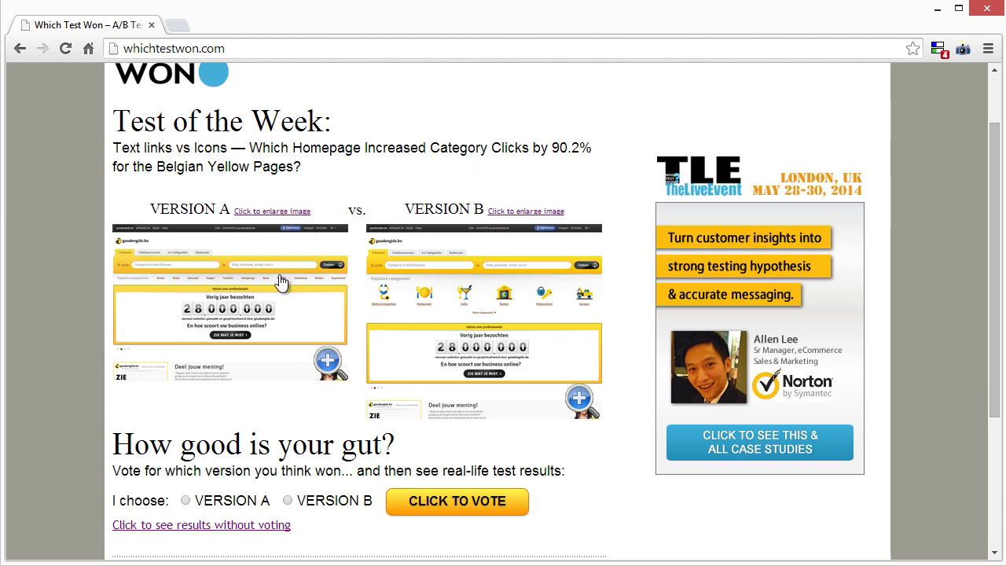
{"action": "mouse_move", "coordinate": [120, 140]}
{"action": "left_mouse_down"}
{"action": "mouse_move", "coordinate": [219, 147]}
{"action": "mouse_move", "coordinate": [126, 135]}
{"action": "left_mouse_up"}
{"action": "left_click", "coordinate": [218, 149]}
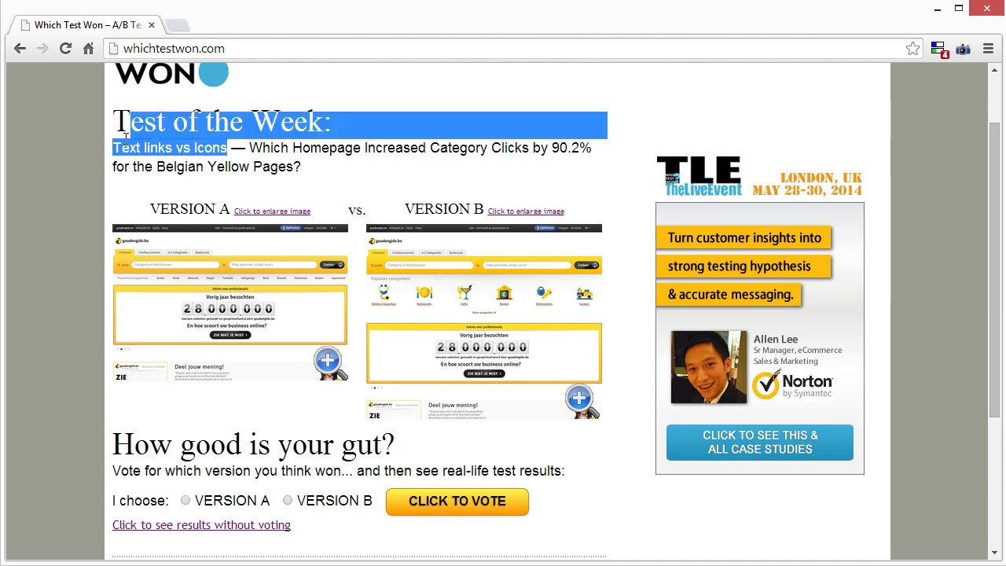
{"action": "left_click", "coordinate": [233, 147]}
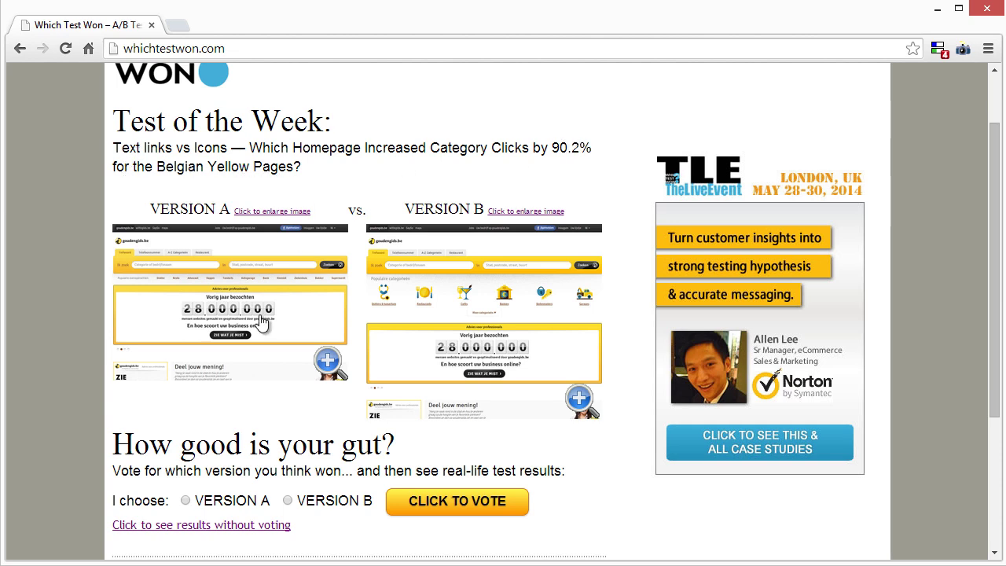
Open the enlarged Version A and Version B homepage images in separate tabs, with Version B placed after Version A.
{"action": "left_click", "coordinate": [281, 279]}
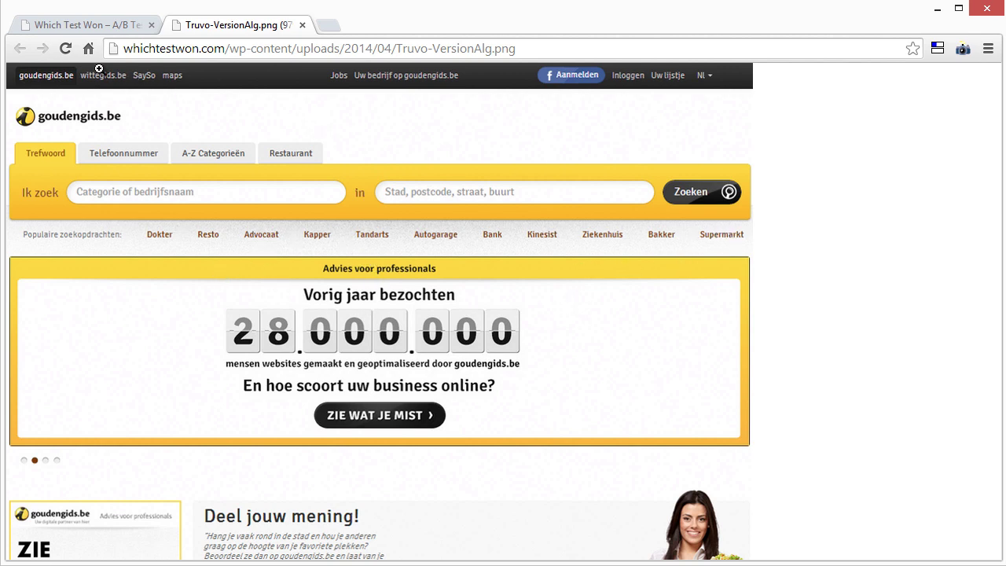
{"action": "left_click", "coordinate": [89, 26]}
{"action": "left_click", "coordinate": [469, 281]}
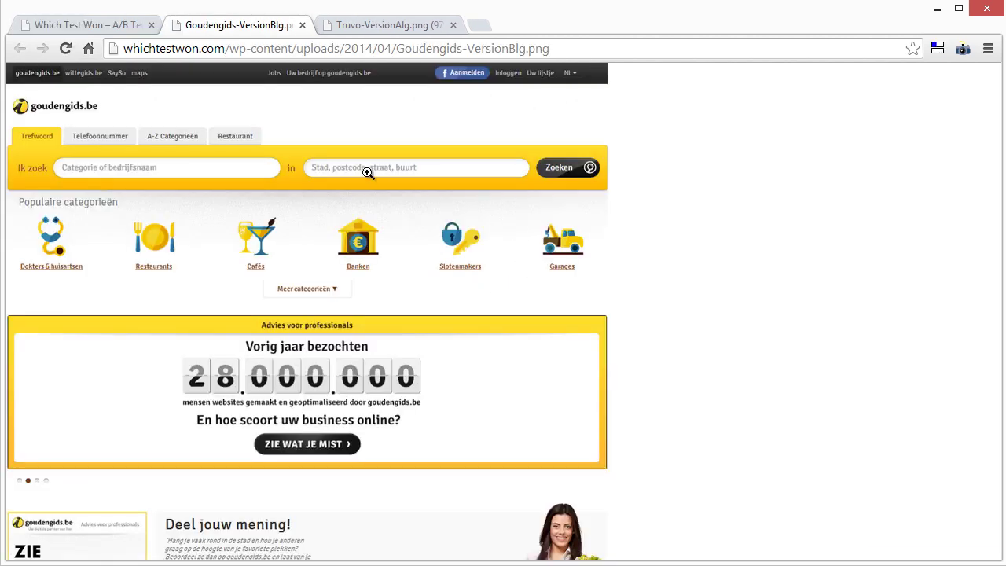
{"action": "left_click_drag", "start_coordinate": [293, 25], "coordinate": [498, 26]}
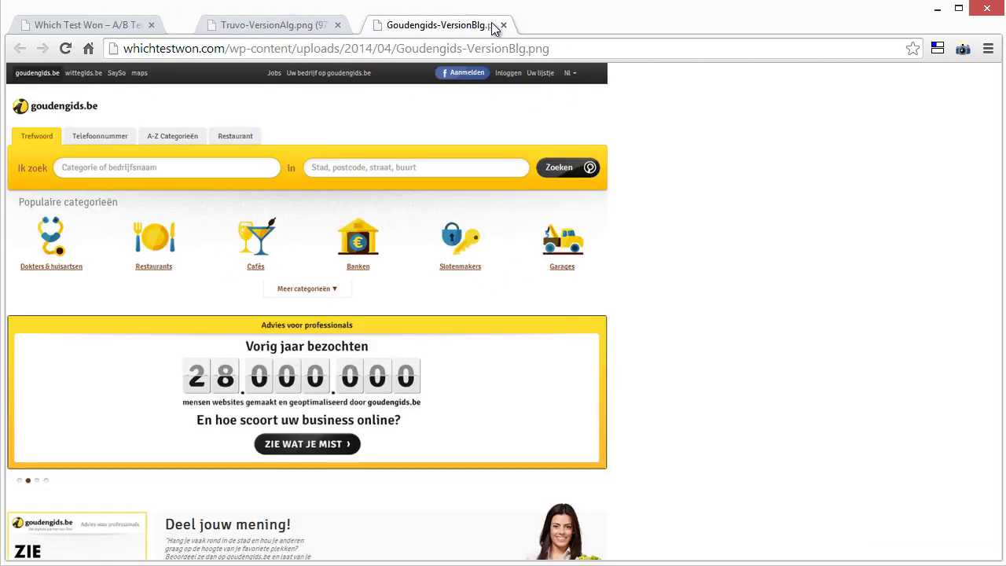
Compare how the enlarged Version A and Version B images present the popular categories, and look over the voting section.
{"action": "left_click", "coordinate": [231, 23]}
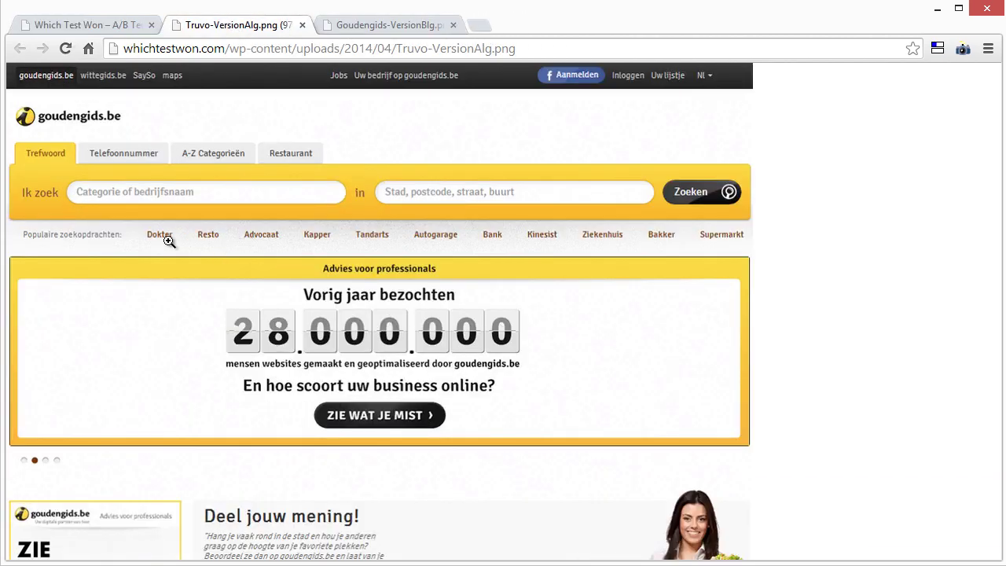
{"action": "left_click", "coordinate": [369, 27]}
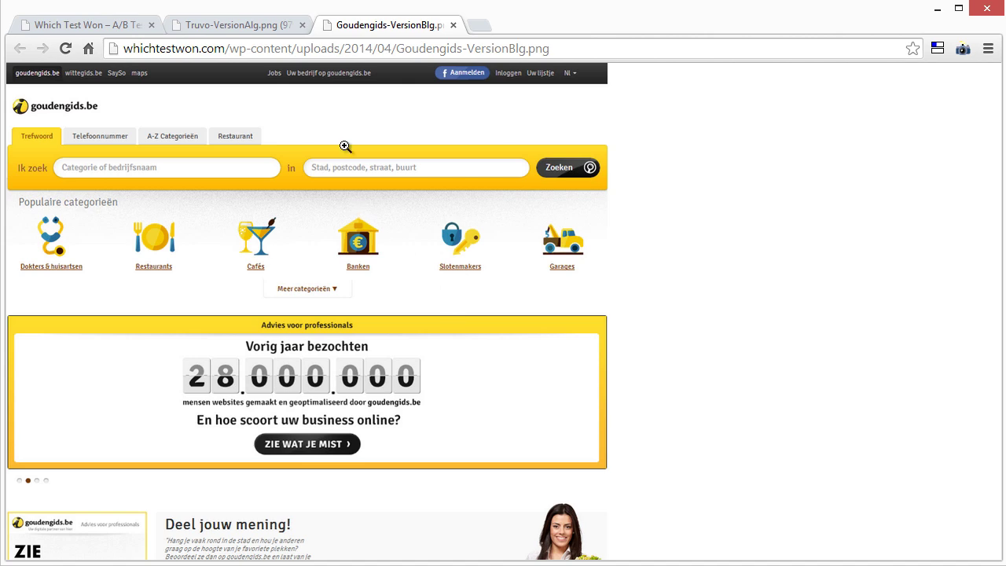
{"action": "left_click", "coordinate": [126, 25]}
{"action": "scroll", "coordinate": [411, 249], "scroll_direction": "down", "scroll_amount": 2}
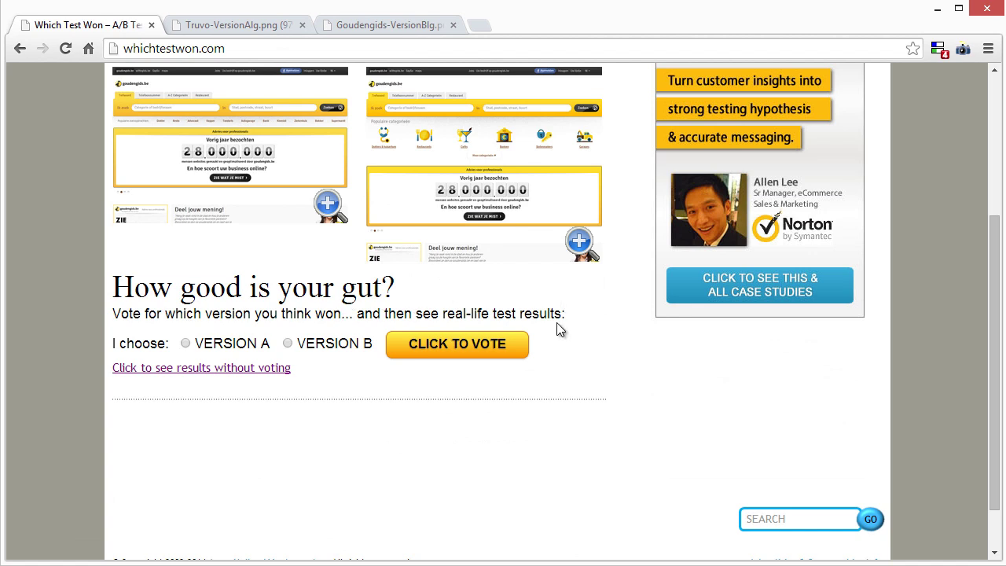
{"action": "left_click", "coordinate": [258, 26]}
{"action": "left_click", "coordinate": [332, 25]}
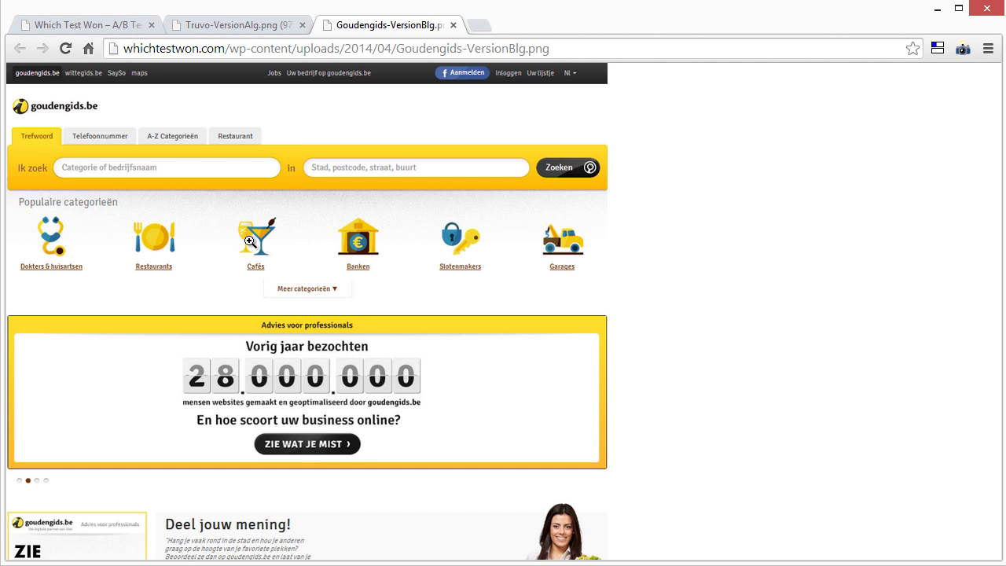
Vote for Version B as the winner of the Belgian Yellow Pages homepage test.
{"action": "left_click", "coordinate": [98, 27]}
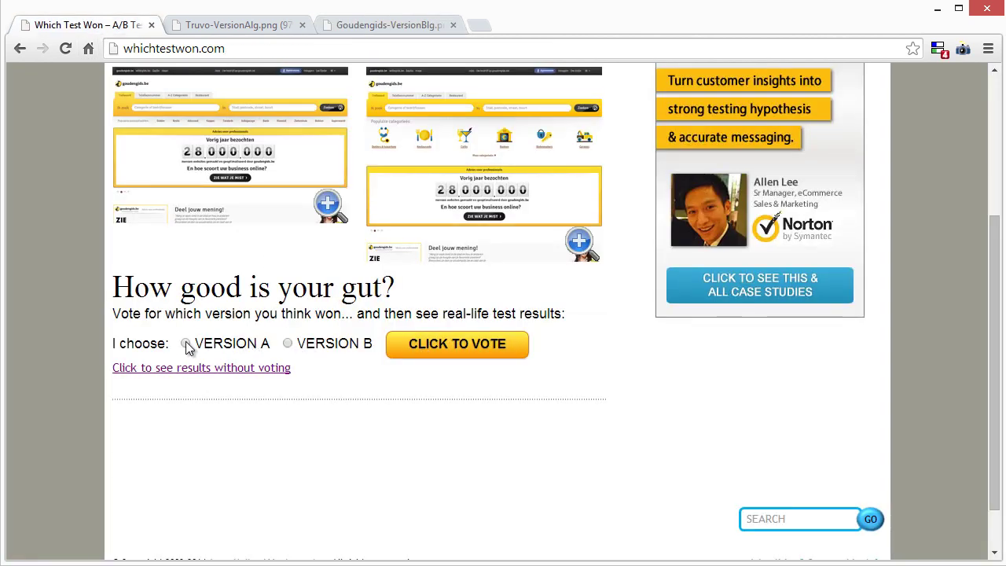
{"action": "left_click", "coordinate": [287, 344]}
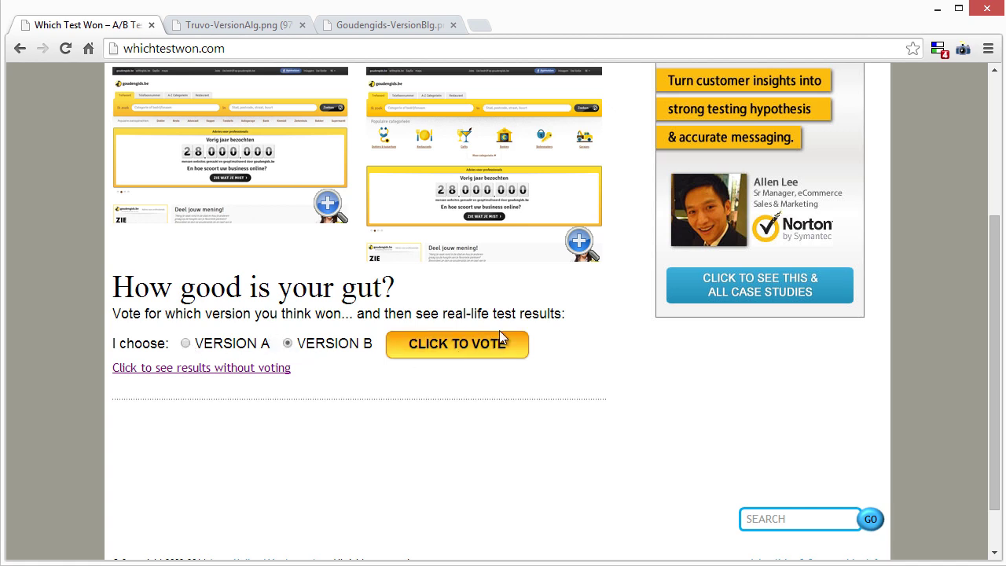
{"action": "left_click", "coordinate": [464, 352]}
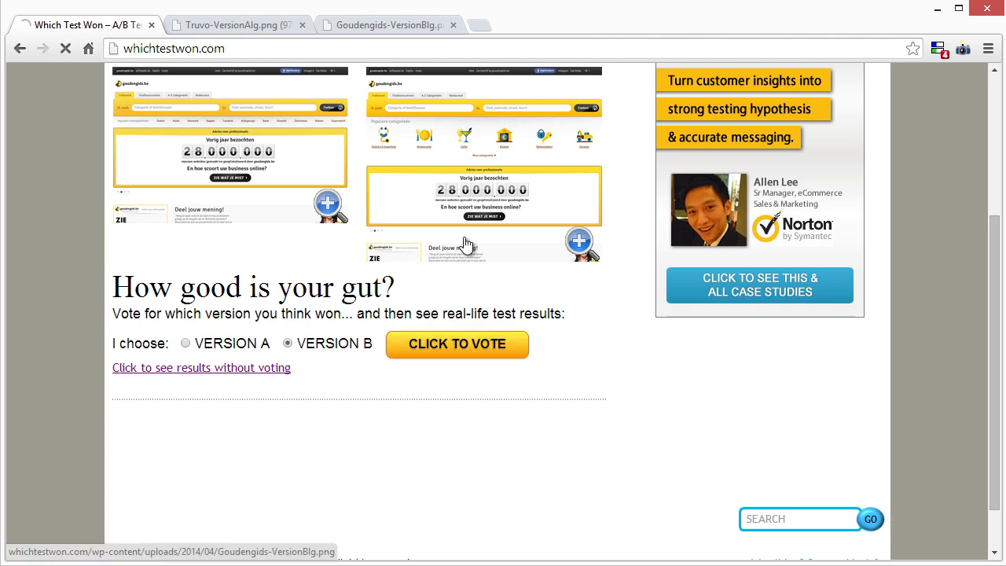
Read the actual results of Truvo's homepage icon test and examine how site visitors voted.
{"action": "scroll", "coordinate": [486, 226], "scroll_direction": "down", "scroll_amount": 3}
{"action": "scroll", "coordinate": [486, 226], "scroll_direction": "up", "scroll_amount": 1}
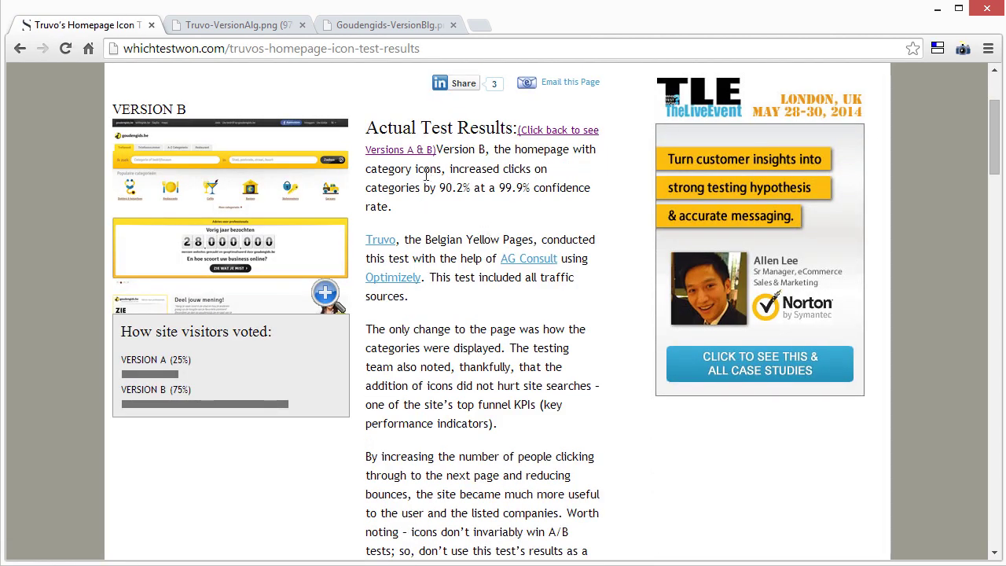
{"action": "scroll", "coordinate": [468, 292], "scroll_direction": "down", "scroll_amount": 2}
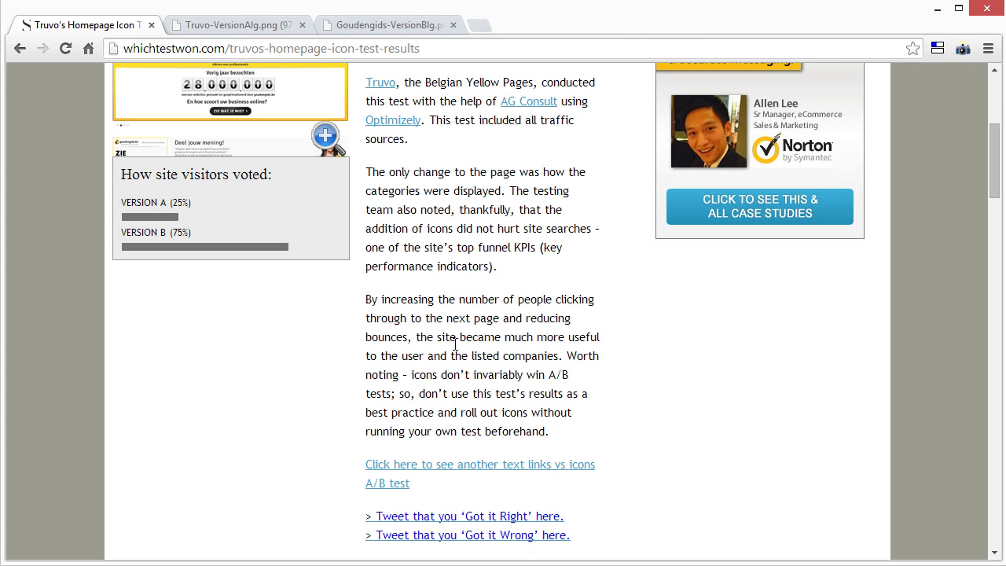
{"action": "left_click_drag", "start_coordinate": [151, 174], "coordinate": [256, 174]}
{"action": "left_click", "coordinate": [183, 172]}
{"action": "scroll", "coordinate": [497, 334], "scroll_direction": "down", "scroll_amount": 1}
{"action": "scroll", "coordinate": [496, 334], "scroll_direction": "up", "scroll_amount": 3}
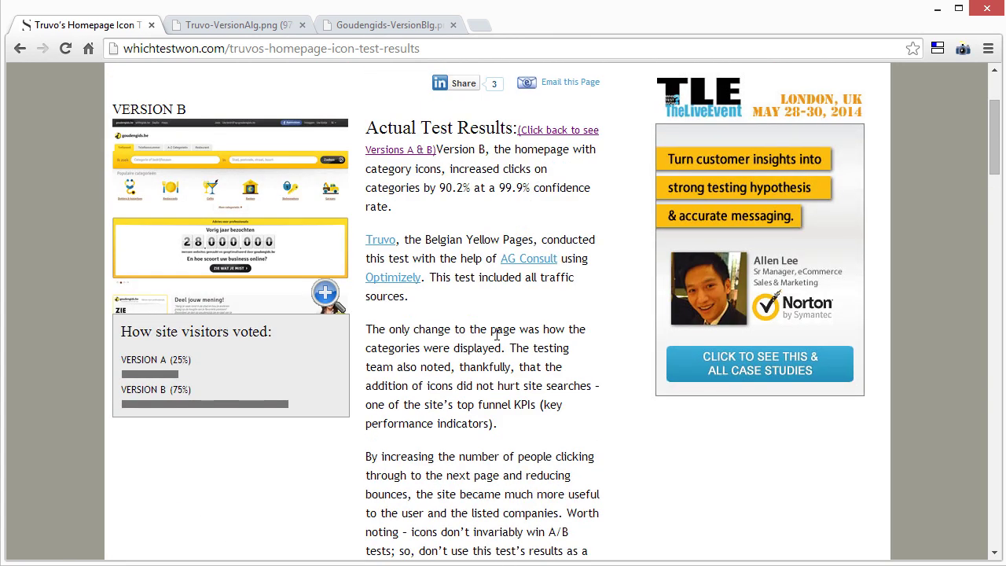
{"action": "scroll", "coordinate": [497, 334], "scroll_direction": "up", "scroll_amount": 2}
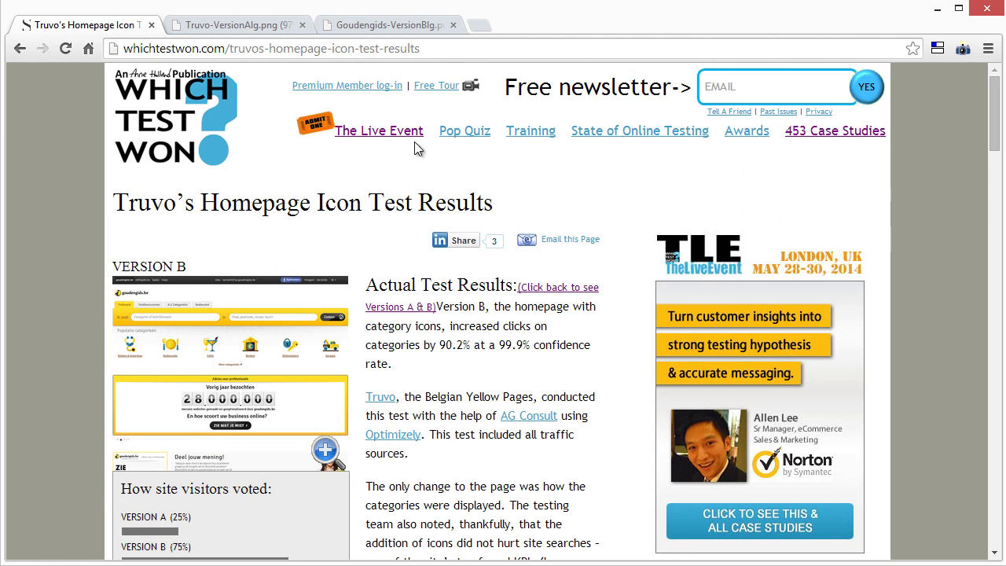
Browse the case studies by publication date and open the Infusionsoft 'See Product Video' vs 'Watch Demo' test.
{"action": "left_click", "coordinate": [814, 149]}
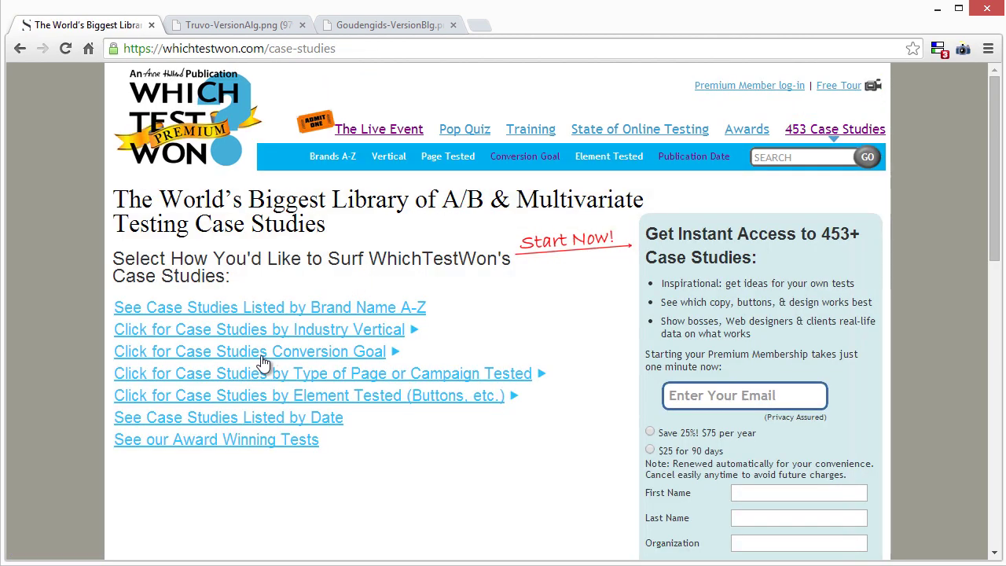
{"action": "left_click", "coordinate": [241, 419]}
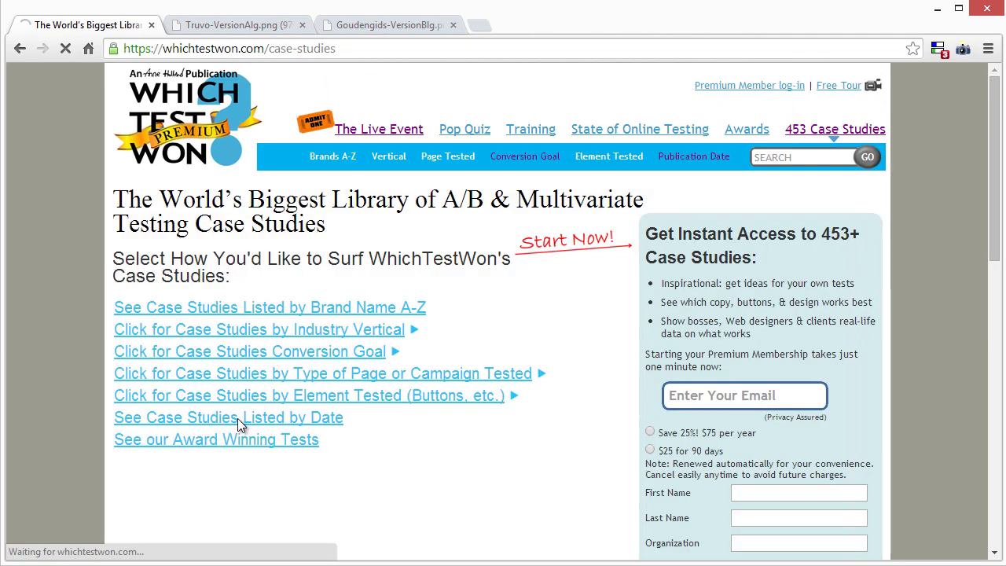
{"action": "scroll", "coordinate": [572, 356], "scroll_direction": "down", "scroll_amount": 2}
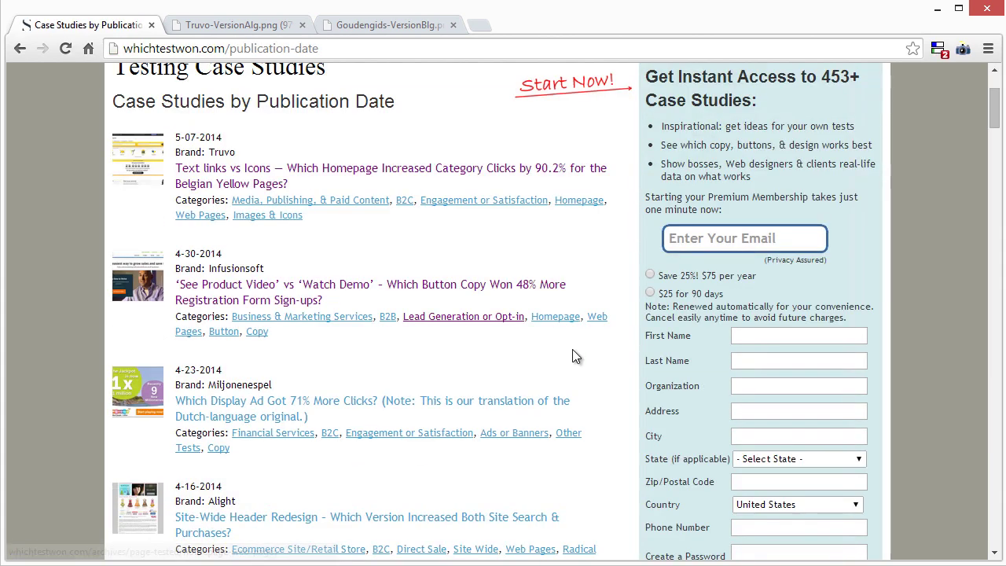
{"action": "left_click", "coordinate": [209, 293]}
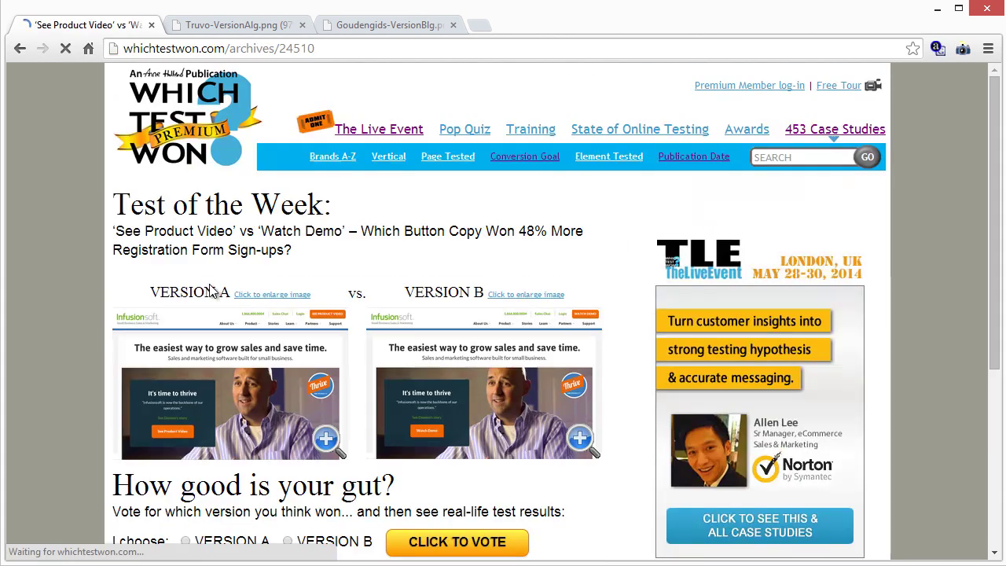
Look over the Infusionsoft test page and close the two leftover goudengids.be image tabs.
{"action": "scroll", "coordinate": [456, 279], "scroll_direction": "down", "scroll_amount": 2}
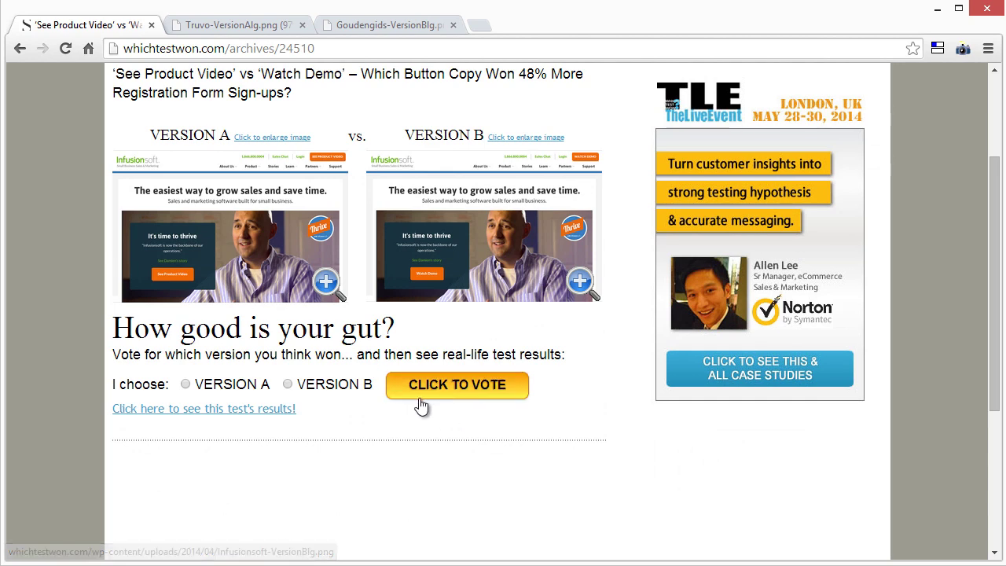
{"action": "scroll", "coordinate": [331, 305], "scroll_direction": "up", "scroll_amount": 1}
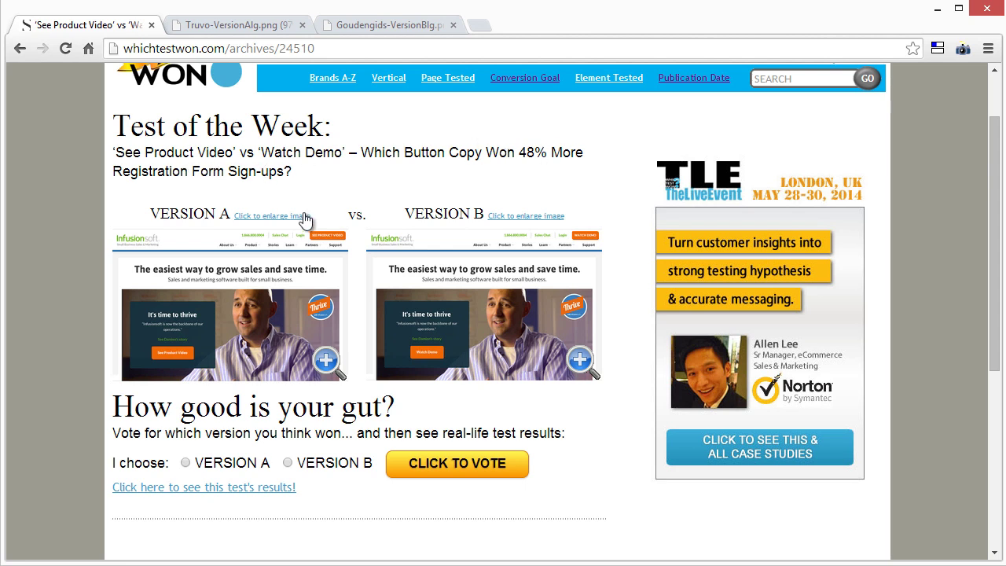
{"action": "left_click", "coordinate": [302, 25]}
{"action": "left_click", "coordinate": [301, 25]}
Open the enlarged Infusionsoft Version A and Version B images in separate tabs, ordered A before B.
{"action": "left_click", "coordinate": [266, 327]}
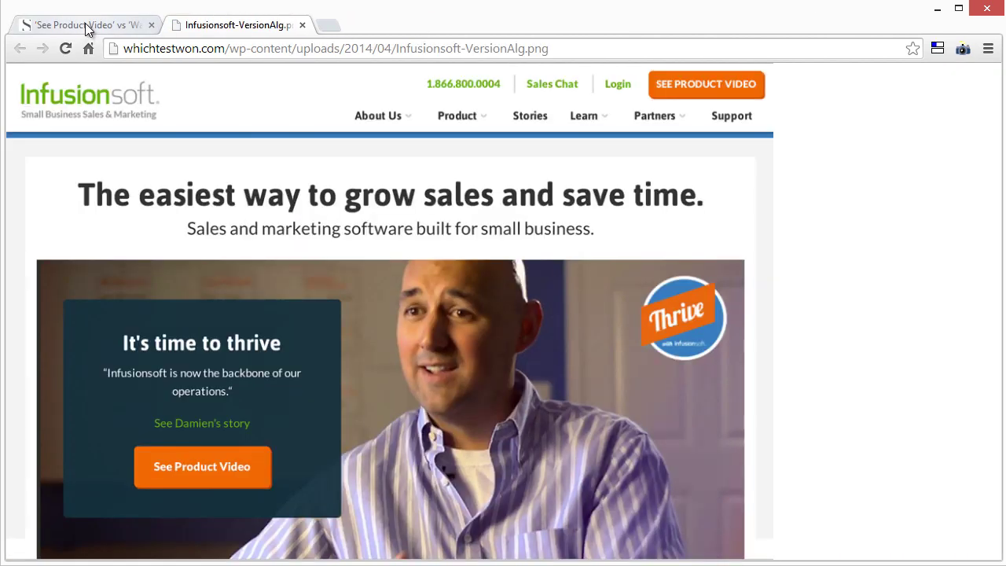
{"action": "left_click", "coordinate": [85, 24]}
{"action": "left_click", "coordinate": [470, 312]}
{"action": "left_click_drag", "start_coordinate": [272, 27], "coordinate": [409, 28]}
Compare the button copy in the enlarged Infusionsoft Version A and Version B images, switching back and forth between them.
{"action": "left_click", "coordinate": [217, 28]}
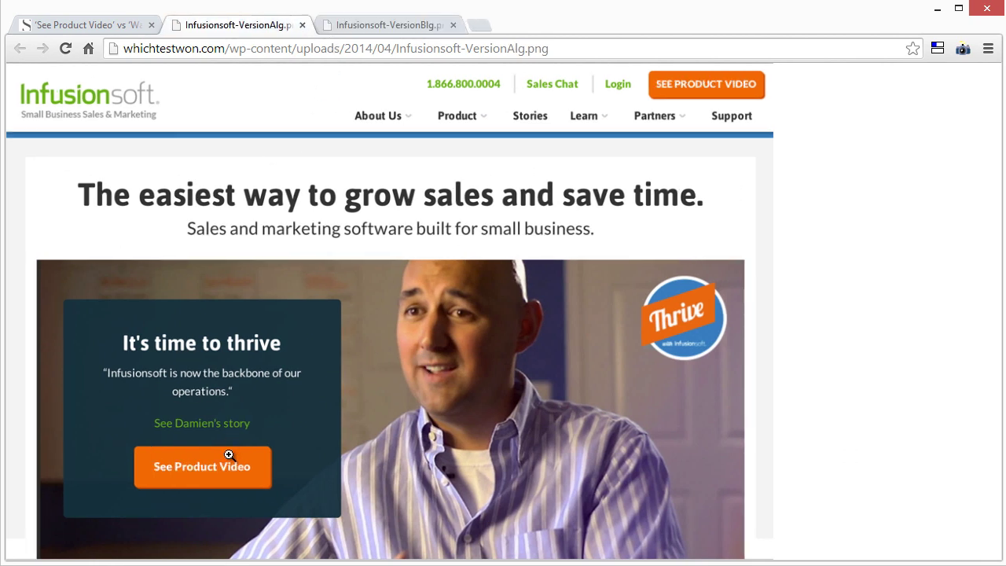
{"action": "left_click", "coordinate": [355, 28]}
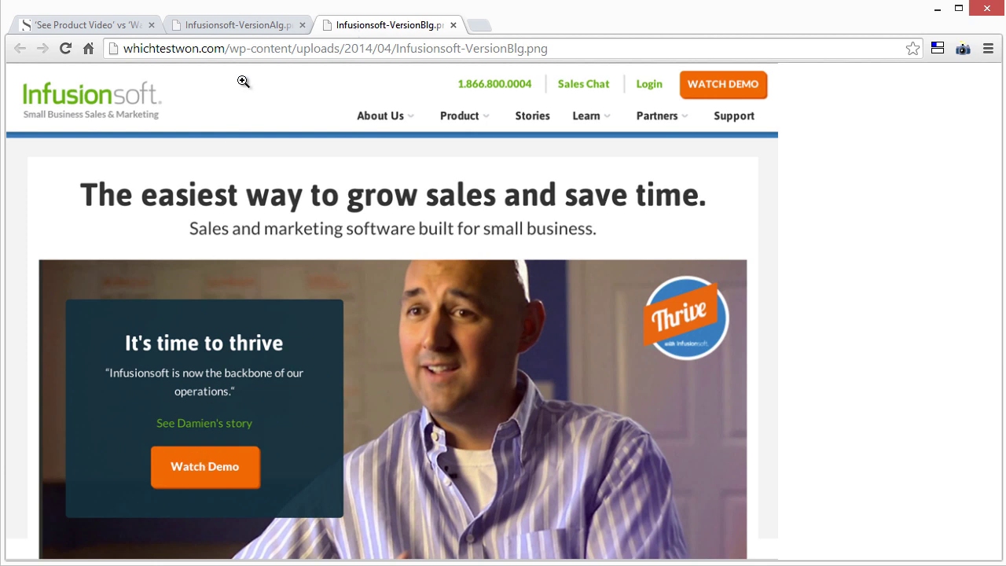
{"action": "left_click", "coordinate": [233, 28]}
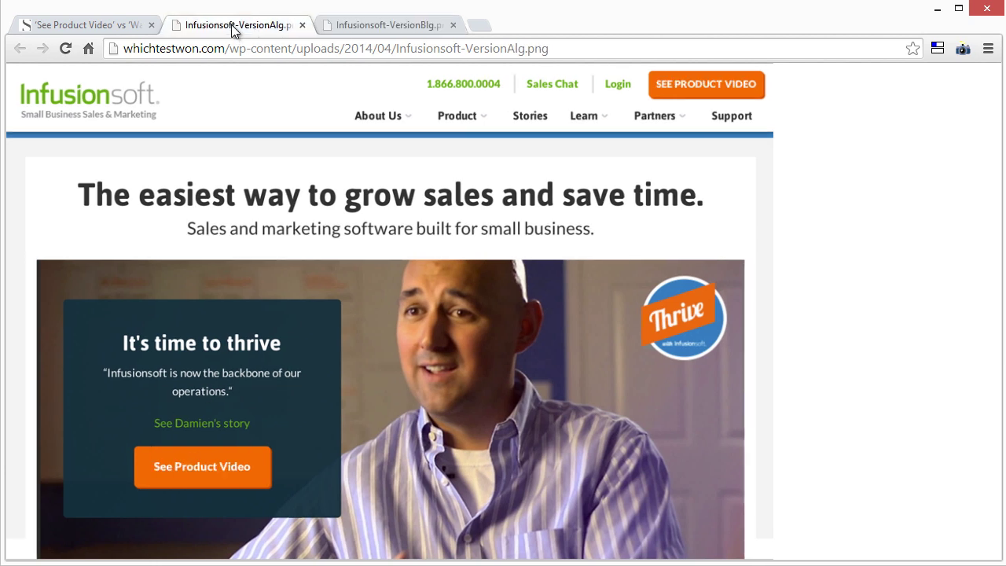
{"action": "left_click", "coordinate": [349, 27]}
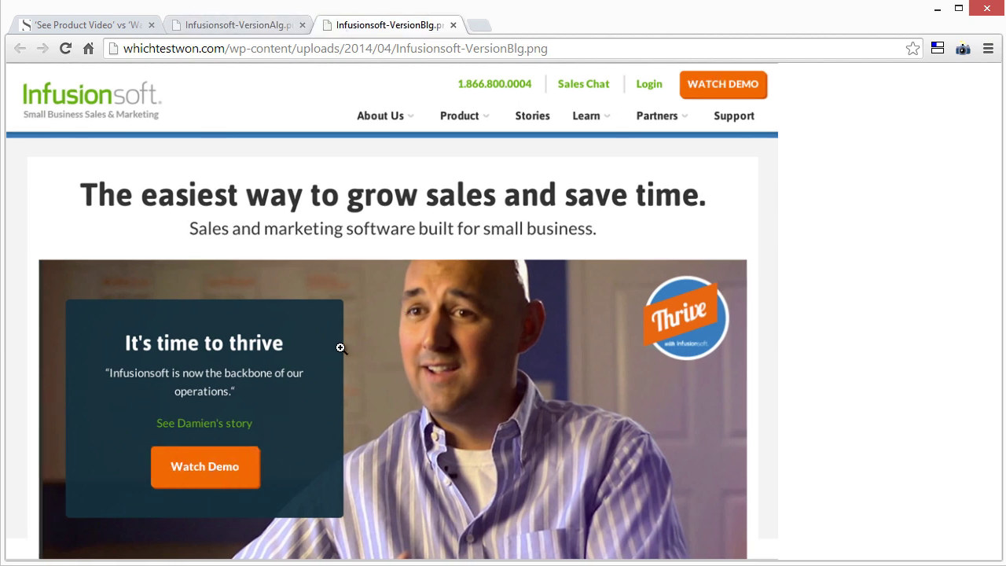
{"action": "left_click", "coordinate": [261, 27]}
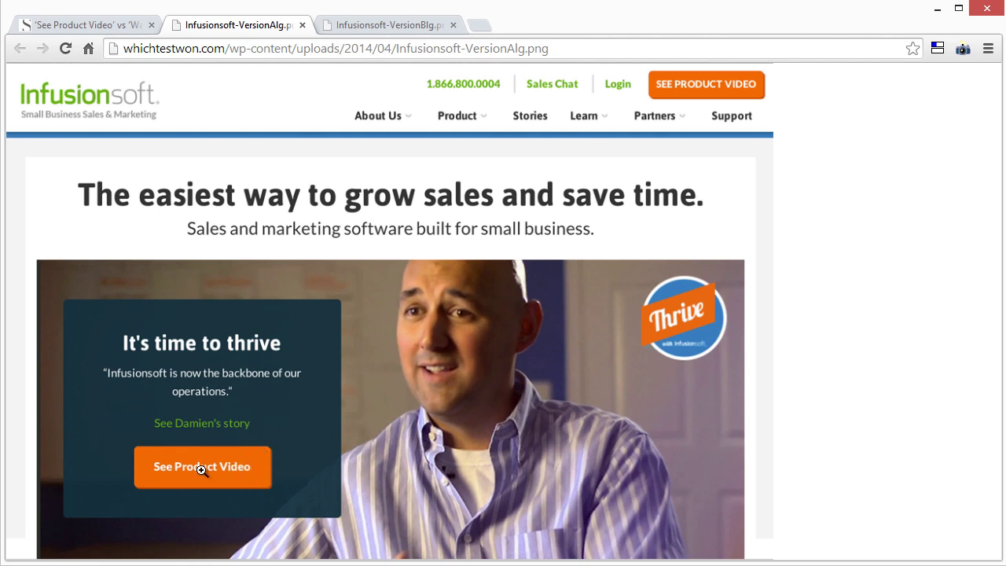
{"action": "left_click", "coordinate": [365, 24]}
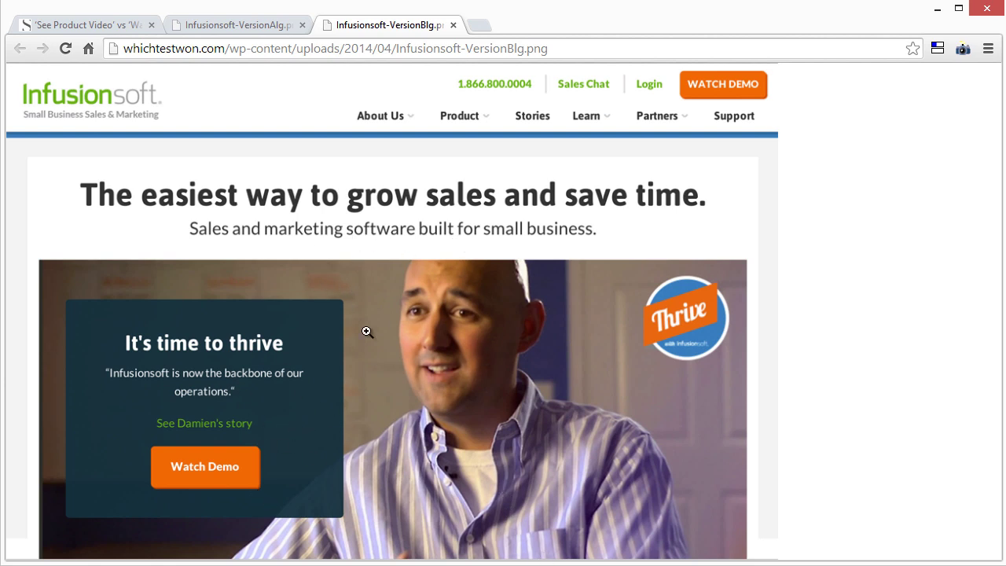
{"action": "left_click", "coordinate": [253, 27]}
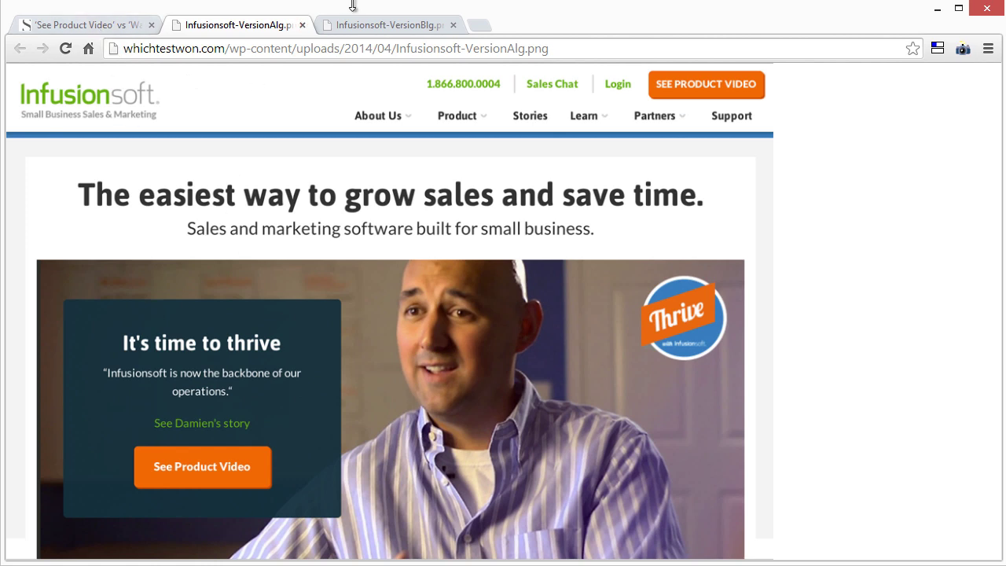
{"action": "left_click", "coordinate": [368, 25]}
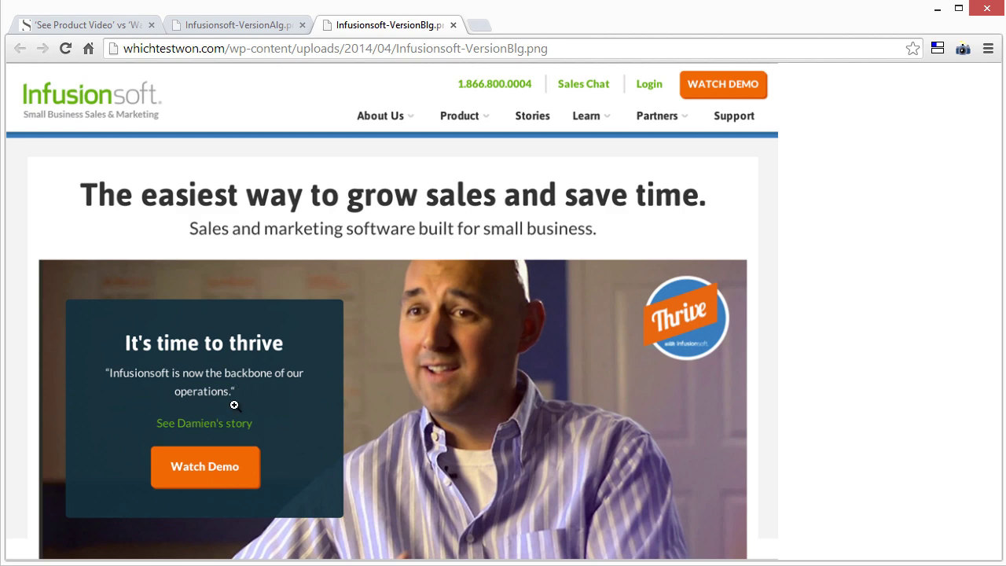
Reread the Infusionsoft test question about registration form sign-ups and review both enlarged versions again.
{"action": "left_click", "coordinate": [203, 25]}
{"action": "left_click", "coordinate": [145, 25]}
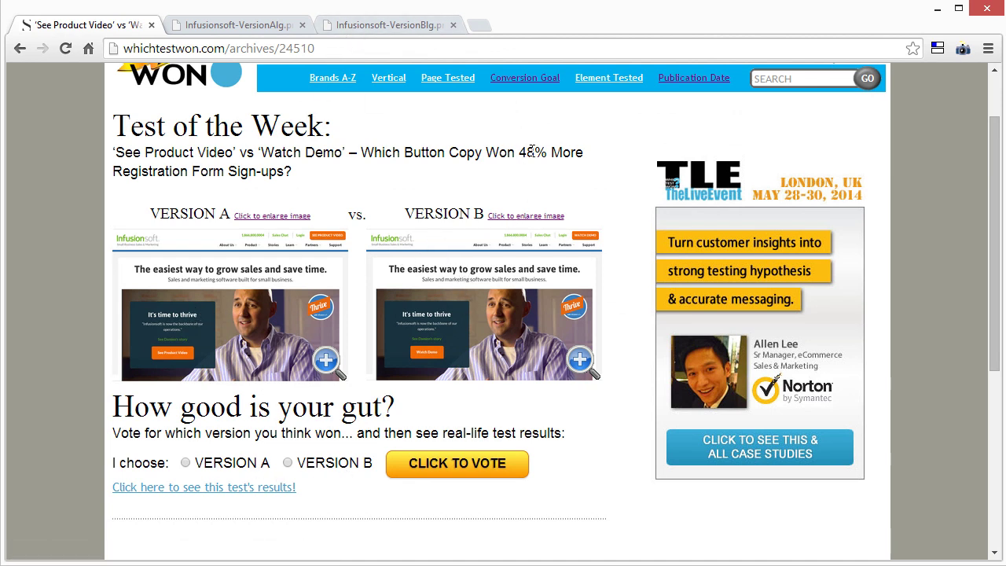
{"action": "left_click", "coordinate": [353, 28]}
{"action": "left_click", "coordinate": [263, 29]}
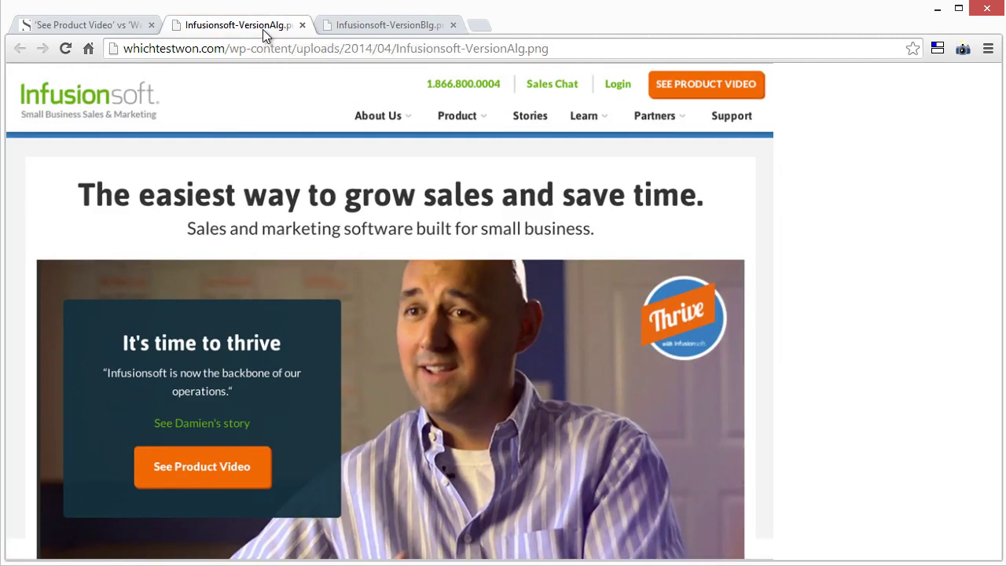
{"action": "left_click", "coordinate": [358, 25]}
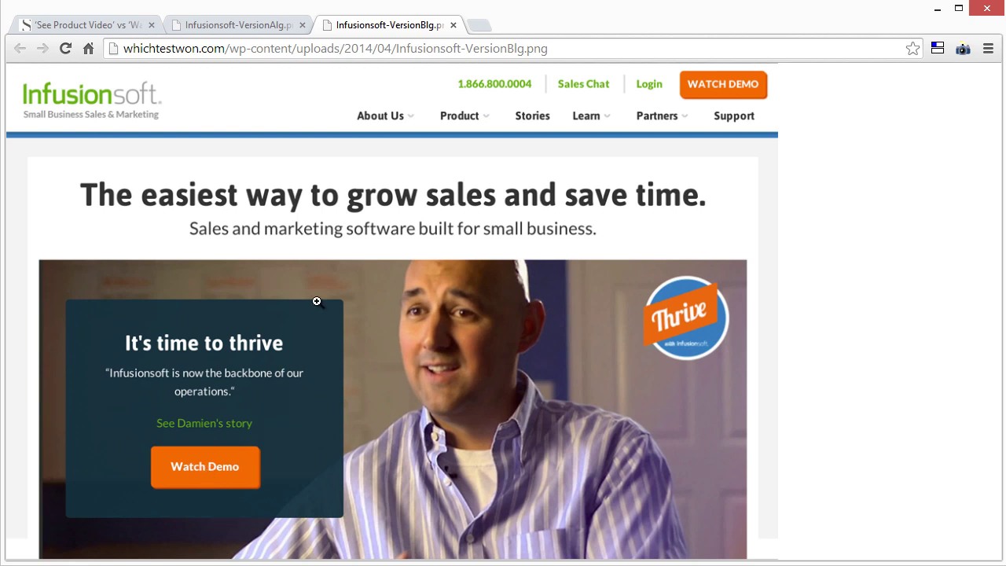
Check the enlarged Infusionsoft Version A once more, return to the test page and vote for Version B.
{"action": "left_click", "coordinate": [225, 24]}
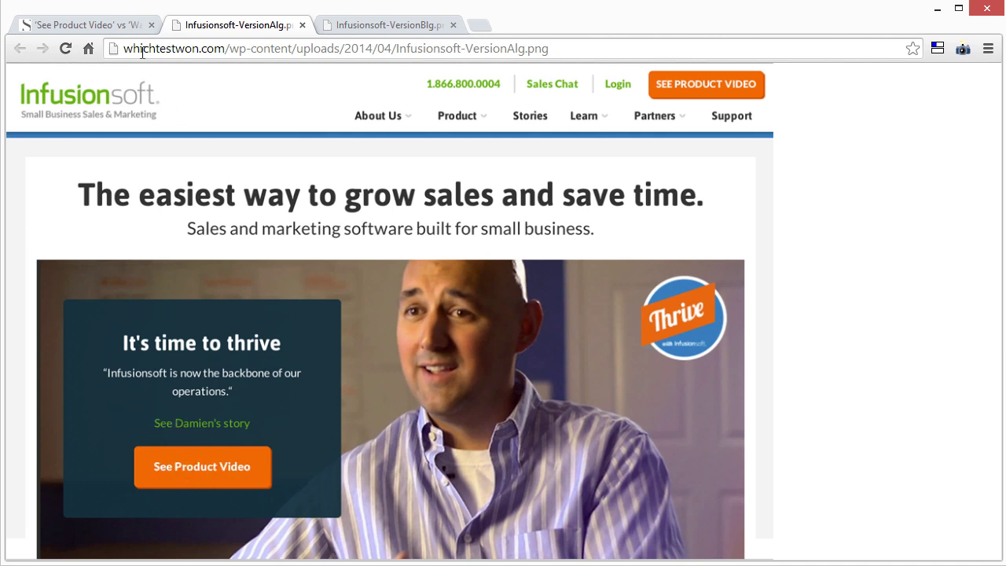
{"action": "left_click", "coordinate": [115, 17]}
{"action": "left_click", "coordinate": [217, 30]}
{"action": "left_click", "coordinate": [86, 25]}
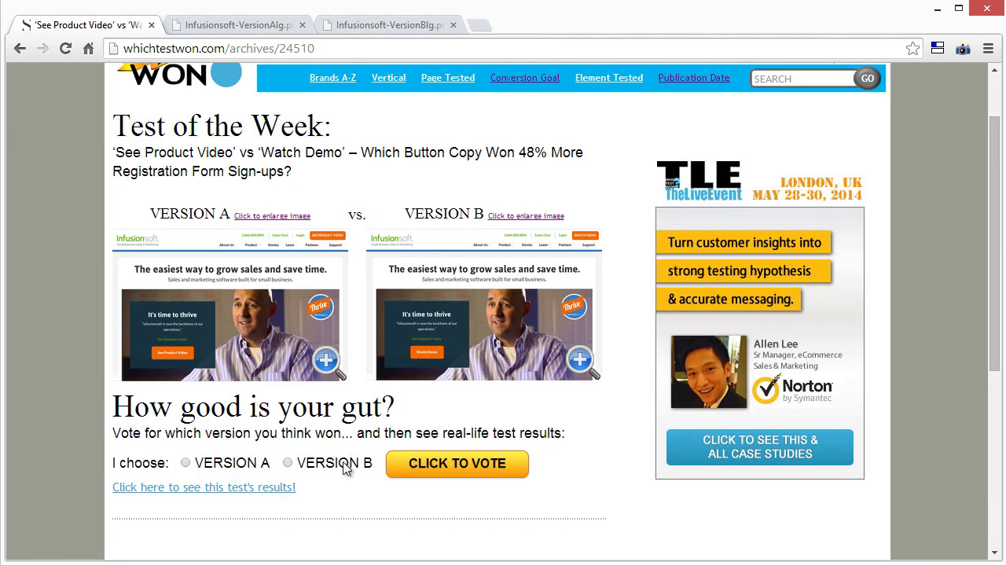
{"action": "left_click", "coordinate": [287, 462]}
{"action": "left_click", "coordinate": [413, 465]}
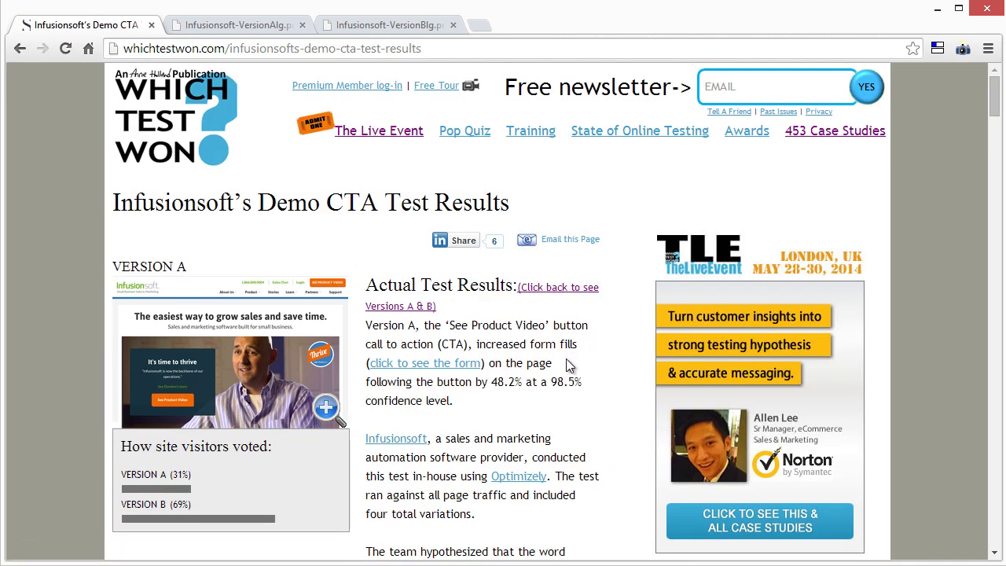
Read through the Infusionsoft Demo CTA test results and the explanation of why the winning button copy performed better.
{"action": "scroll", "coordinate": [569, 366], "scroll_direction": "down", "scroll_amount": 1}
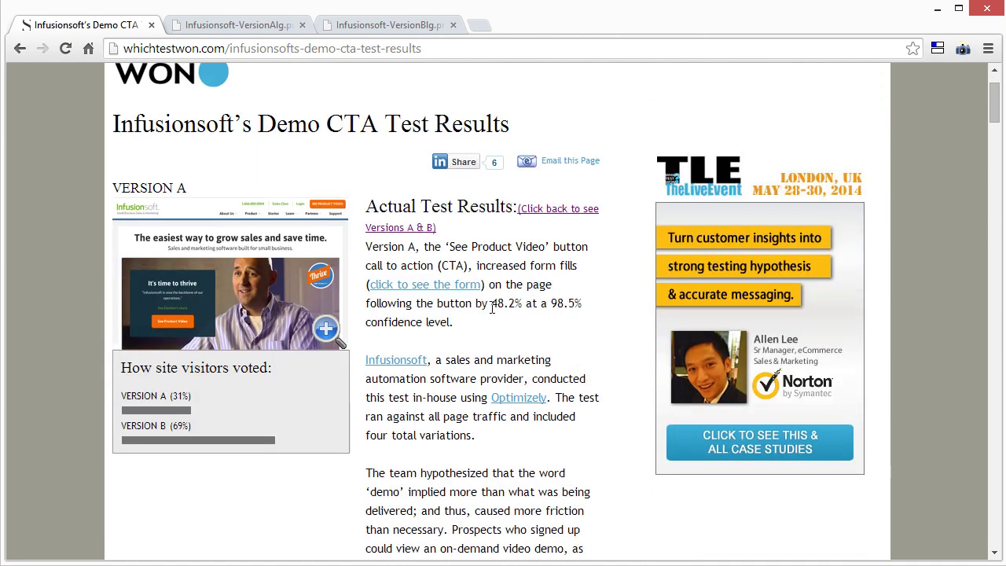
{"action": "scroll", "coordinate": [528, 297], "scroll_direction": "down", "scroll_amount": 7}
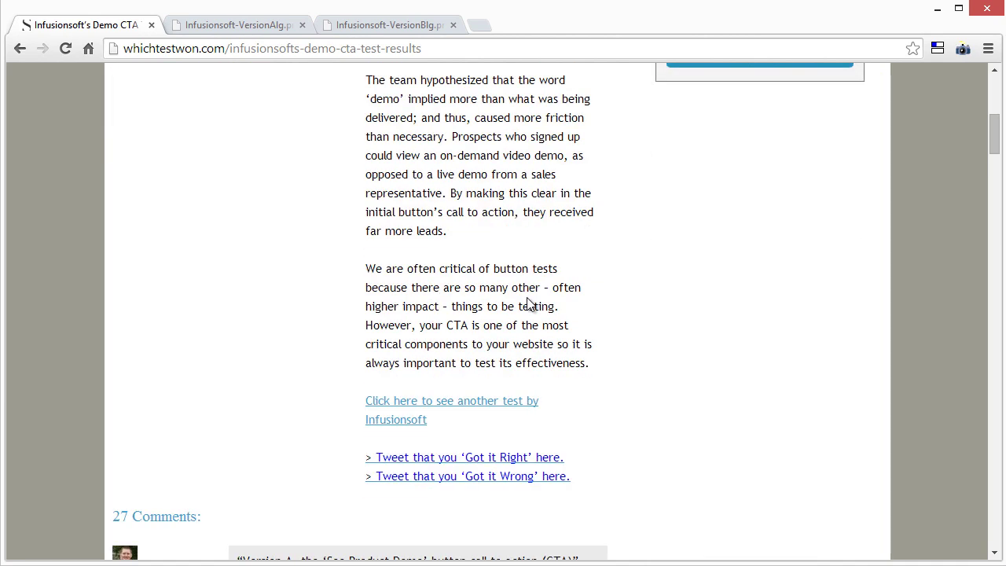
{"action": "scroll", "coordinate": [583, 349], "scroll_direction": "down", "scroll_amount": 2}
{"action": "scroll", "coordinate": [599, 345], "scroll_direction": "up", "scroll_amount": 7}
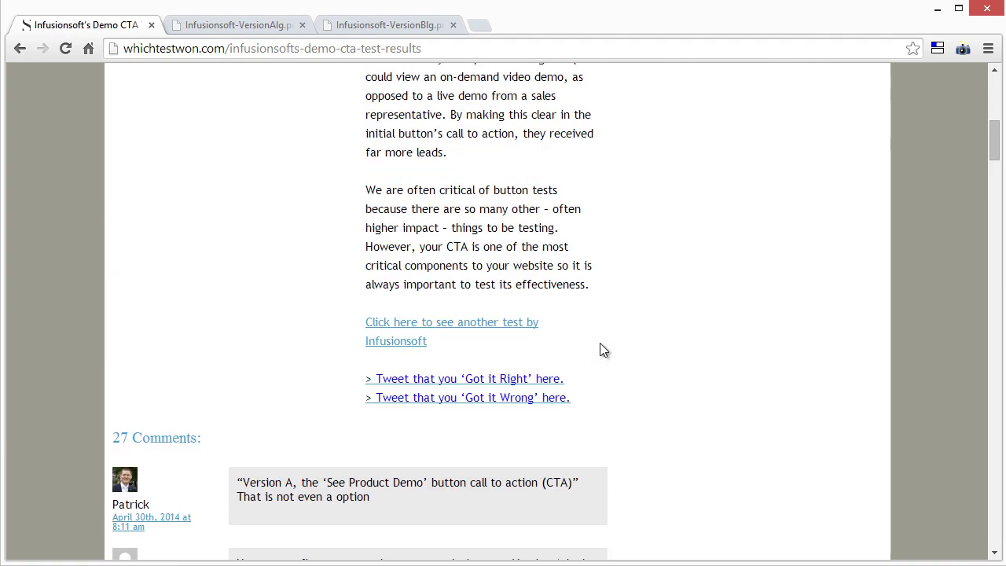
{"action": "scroll", "coordinate": [599, 346], "scroll_direction": "up", "scroll_amount": 3}
{"action": "scroll", "coordinate": [588, 286], "scroll_direction": "down", "scroll_amount": 1}
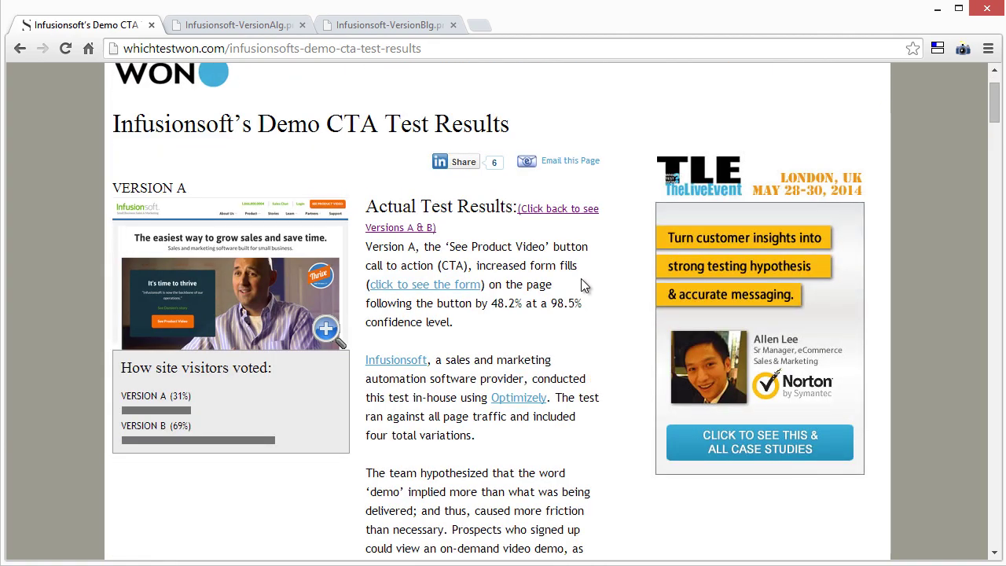
{"action": "scroll", "coordinate": [580, 278], "scroll_direction": "up", "scroll_amount": 1}
Skim the reader comments on the Infusionsoft results and check how site visitors voted.
{"action": "scroll", "coordinate": [477, 312], "scroll_direction": "down", "scroll_amount": 12}
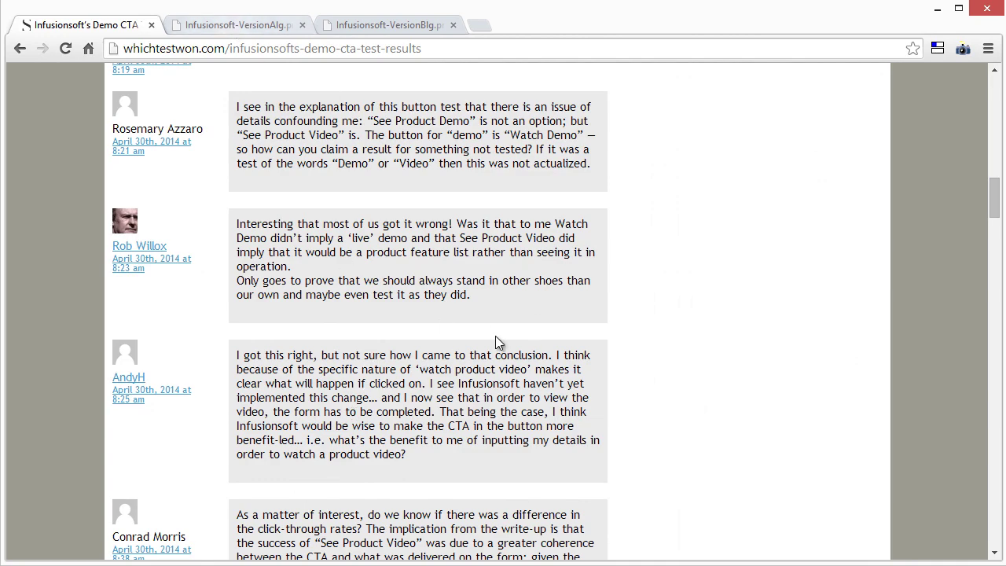
{"action": "scroll", "coordinate": [496, 344], "scroll_direction": "up", "scroll_amount": 5}
{"action": "scroll", "coordinate": [494, 355], "scroll_direction": "down", "scroll_amount": 4}
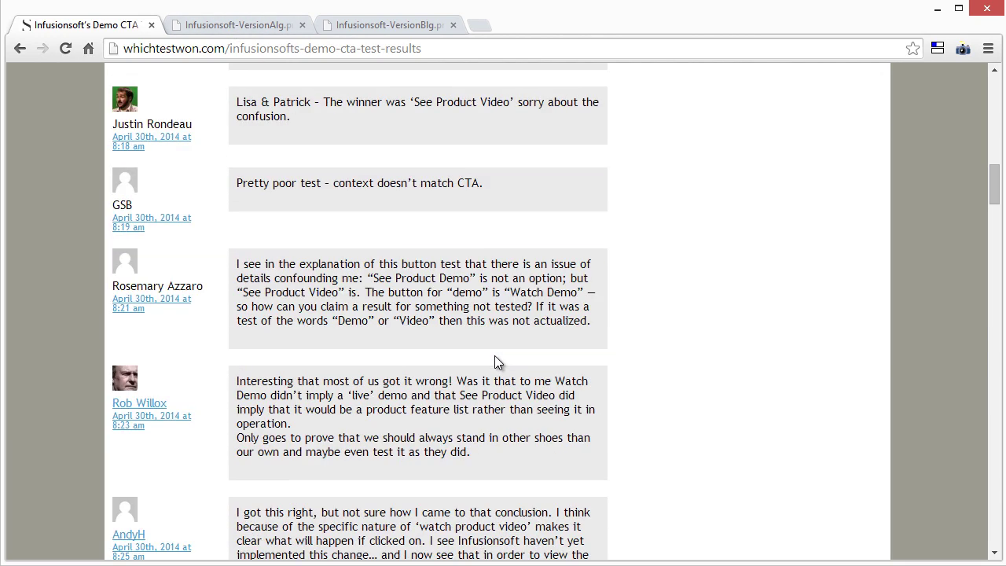
{"action": "scroll", "coordinate": [495, 355], "scroll_direction": "up", "scroll_amount": 11}
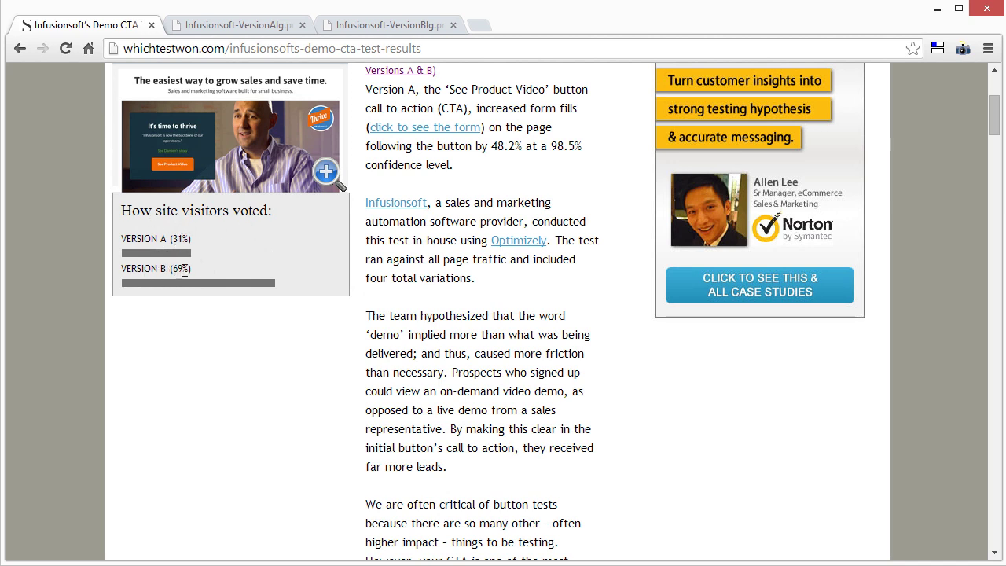
{"action": "scroll", "coordinate": [464, 321], "scroll_direction": "up", "scroll_amount": 2}
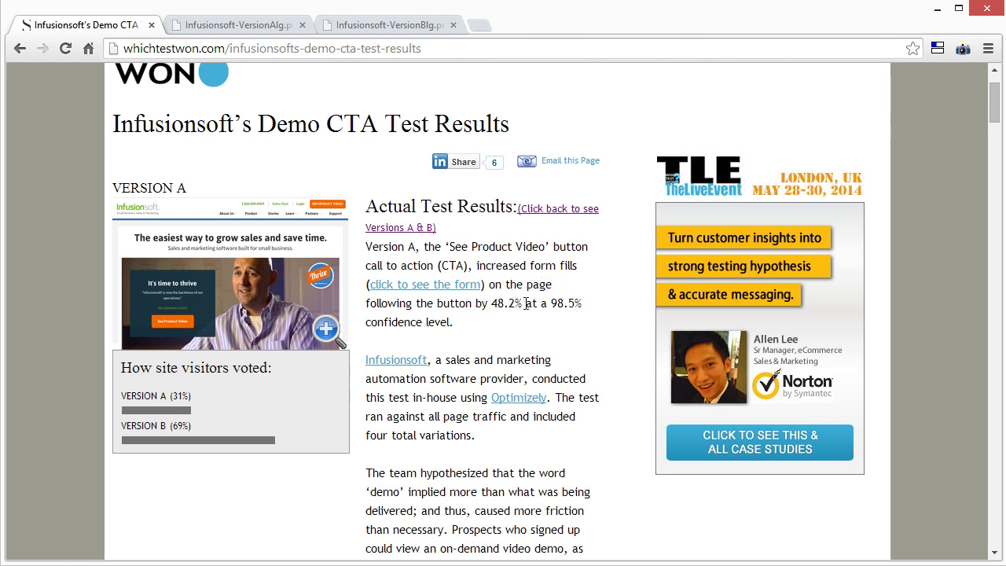
Reread the confidence level of the Infusionsoft result and the team's hypothesis about the word 'demo'.
{"action": "scroll", "coordinate": [524, 303], "scroll_direction": "down", "scroll_amount": 2}
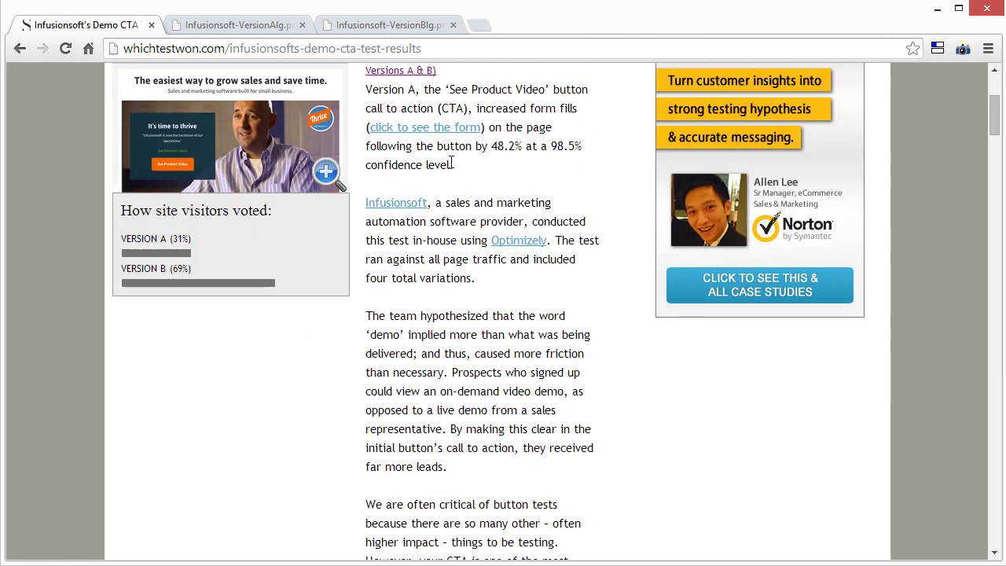
{"action": "left_click_drag", "start_coordinate": [542, 147], "coordinate": [454, 165]}
{"action": "left_click", "coordinate": [550, 147]}
{"action": "scroll", "coordinate": [550, 159], "scroll_direction": "down", "scroll_amount": 1}
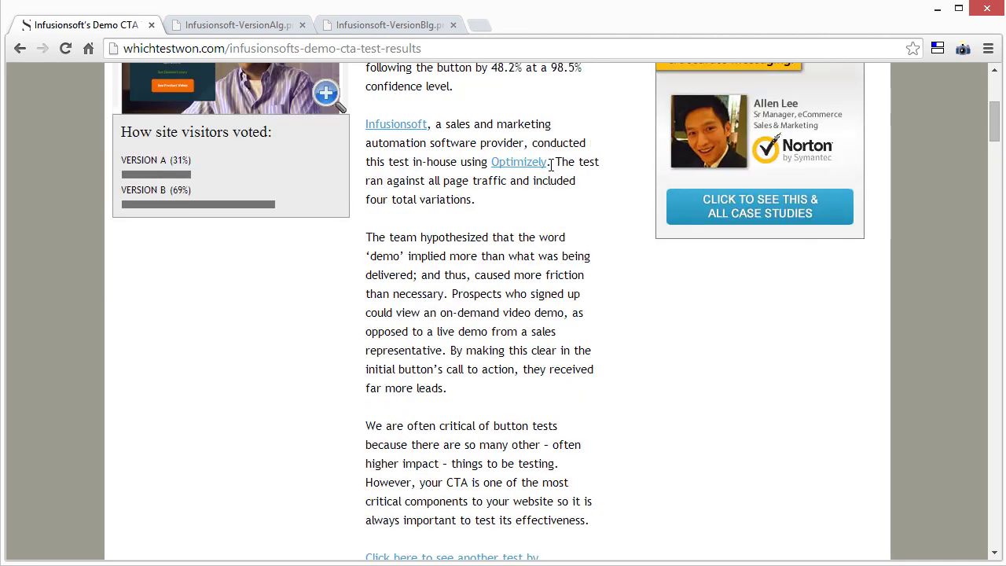
{"action": "scroll", "coordinate": [548, 225], "scroll_direction": "down", "scroll_amount": 1}
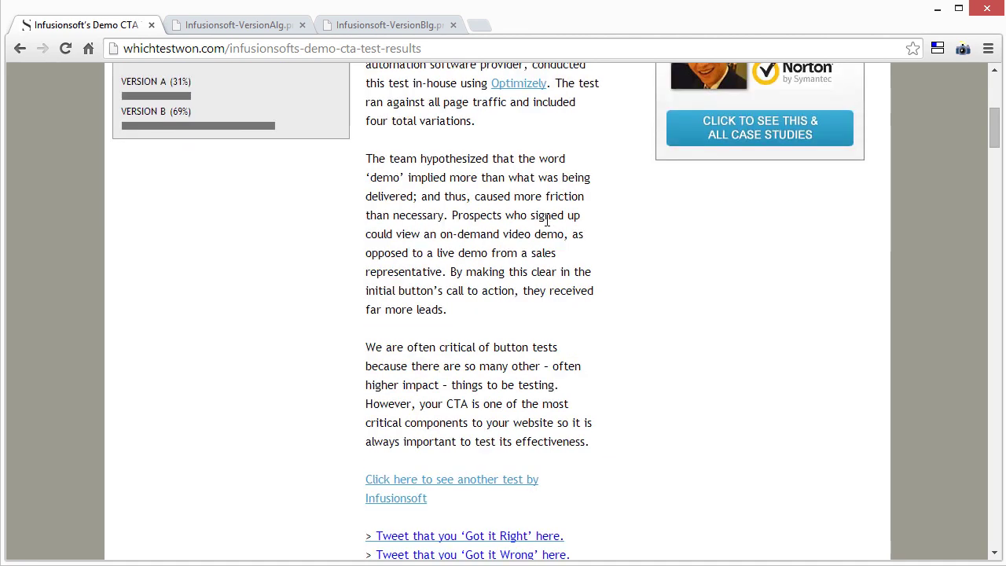
Go back to the Infusionsoft test page and view the enlarged Version B image again.
{"action": "left_click", "coordinate": [19, 48]}
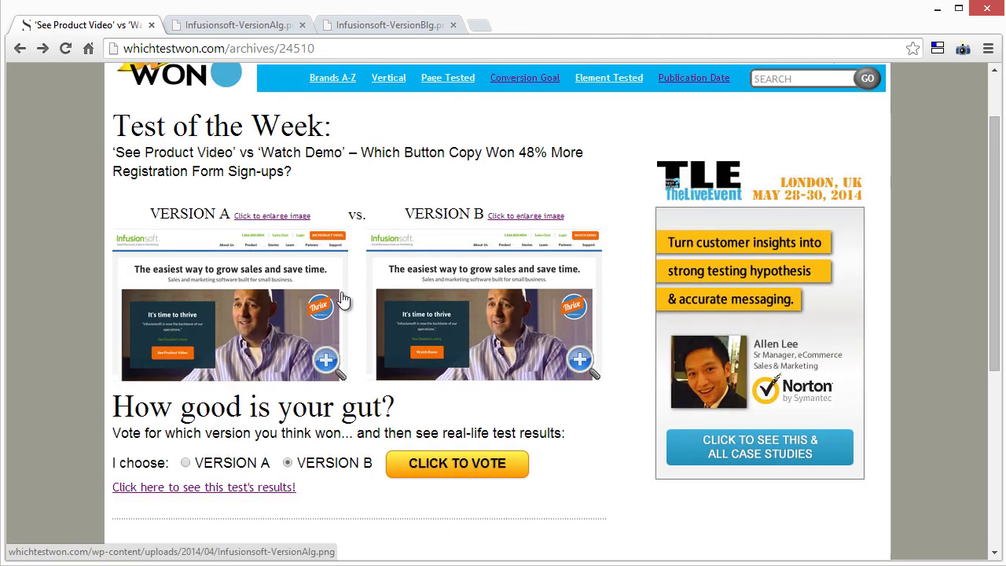
{"action": "scroll", "coordinate": [472, 299], "scroll_direction": "down", "scroll_amount": 1}
{"action": "scroll", "coordinate": [432, 269], "scroll_direction": "down", "scroll_amount": 1}
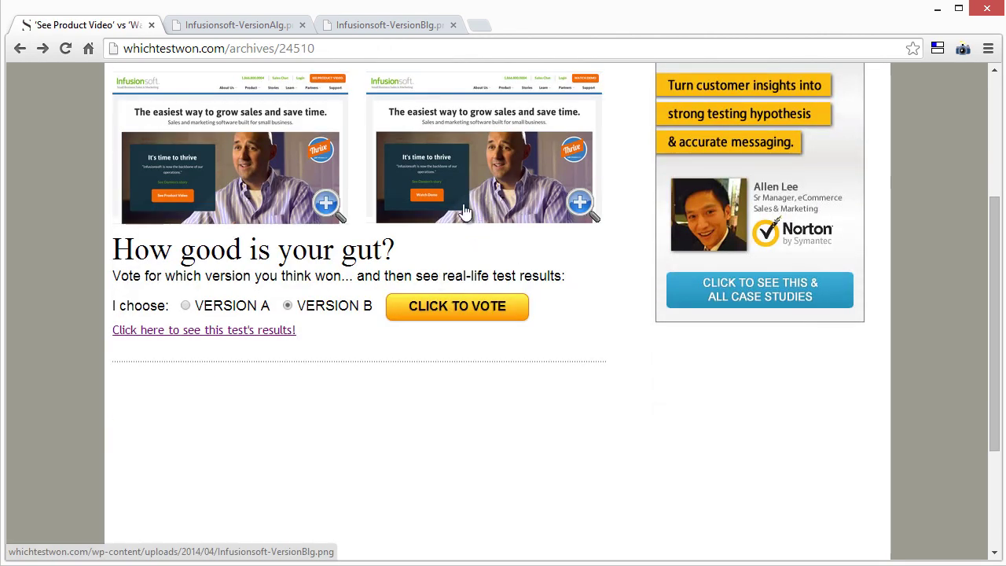
{"action": "left_click", "coordinate": [364, 30]}
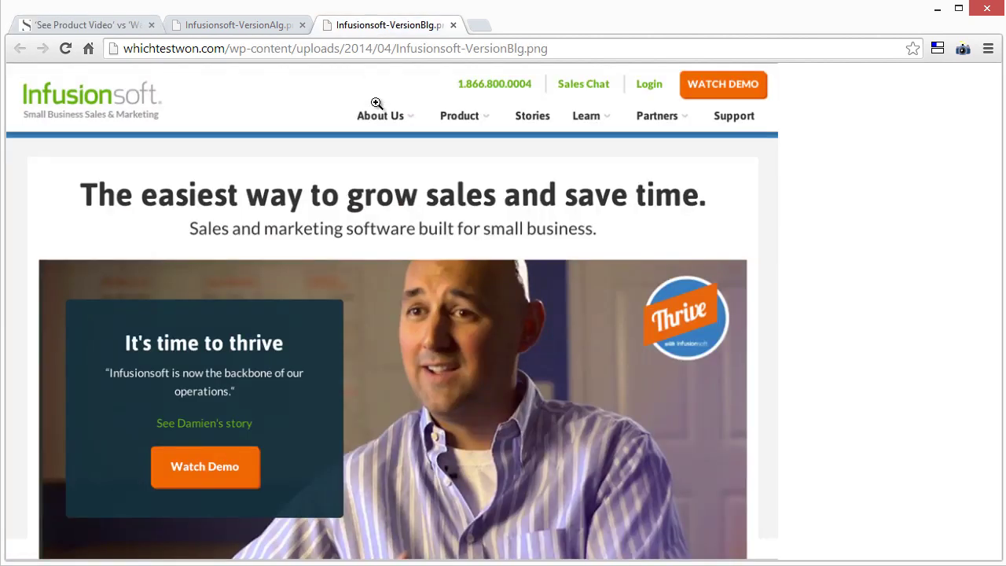
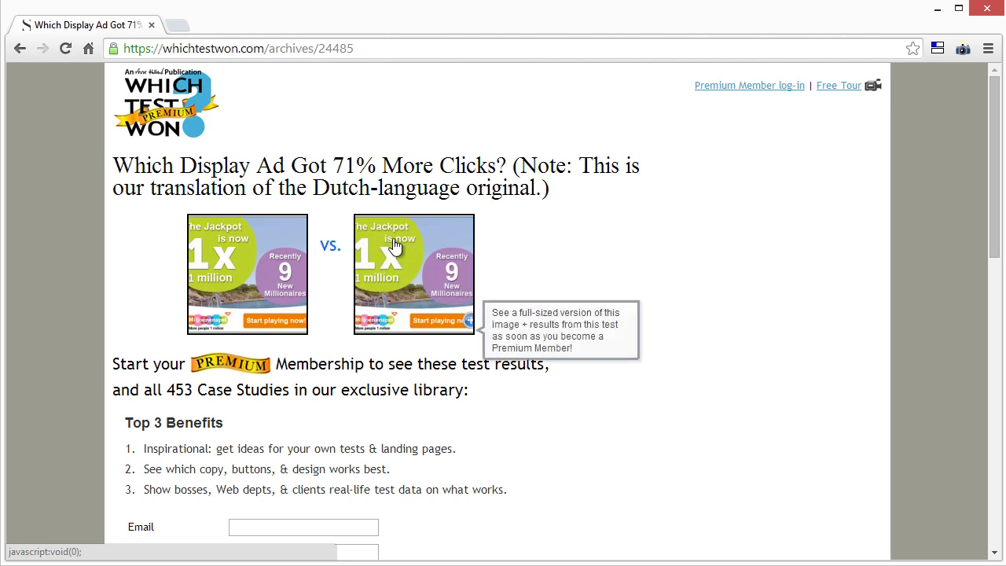
Examine the 'Which Display Ad Got 71% More Clicks?' page, including its ad previews and Premium Membership form.
{"action": "right_click", "coordinate": [404, 231]}
{"action": "key", "text": "Escape"}
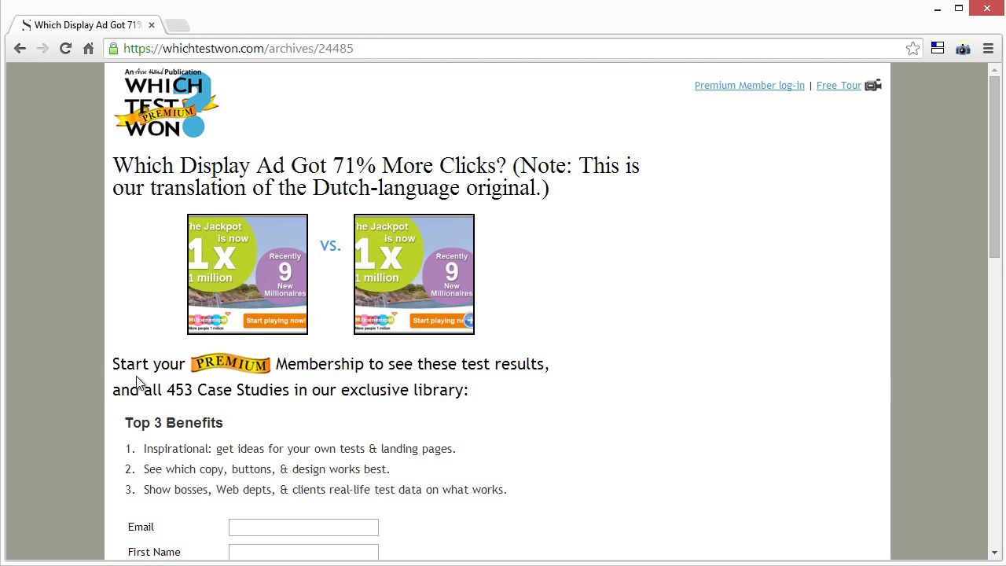
{"action": "scroll", "coordinate": [534, 386], "scroll_direction": "down", "scroll_amount": 8}
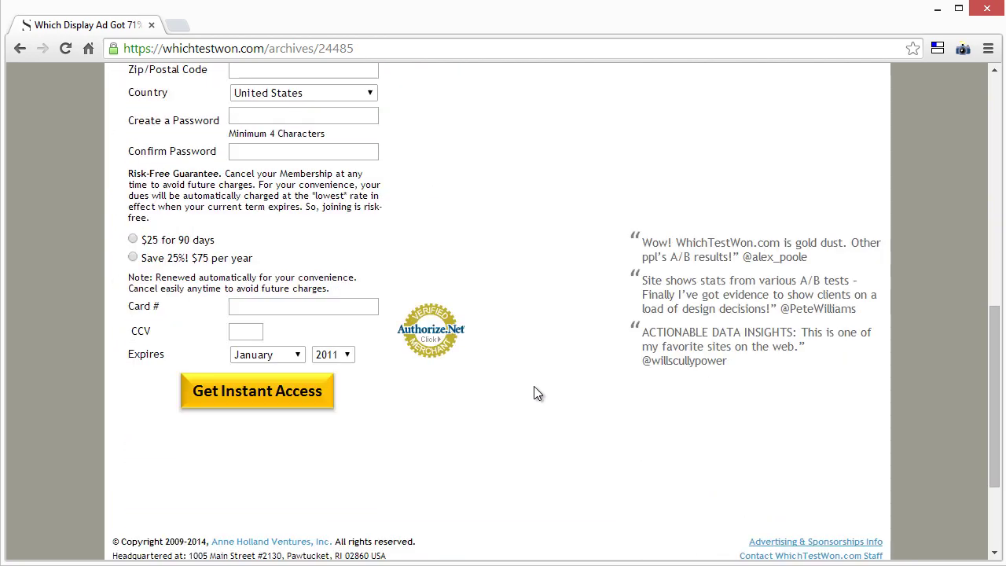
{"action": "scroll", "coordinate": [534, 393], "scroll_direction": "down", "scroll_amount": 2}
{"action": "scroll", "coordinate": [533, 393], "scroll_direction": "up", "scroll_amount": 9}
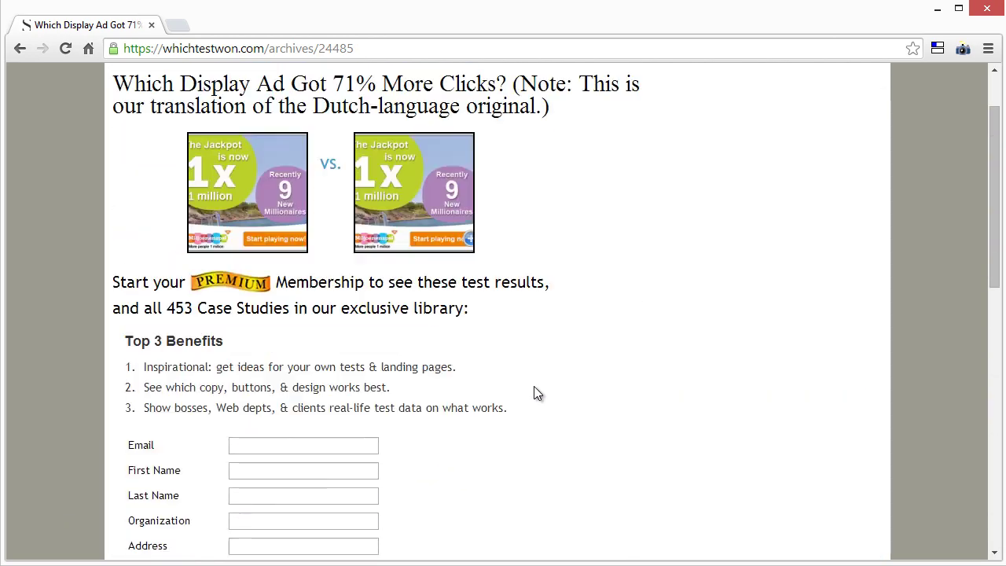
{"action": "scroll", "coordinate": [533, 393], "scroll_direction": "up", "scroll_amount": 1}
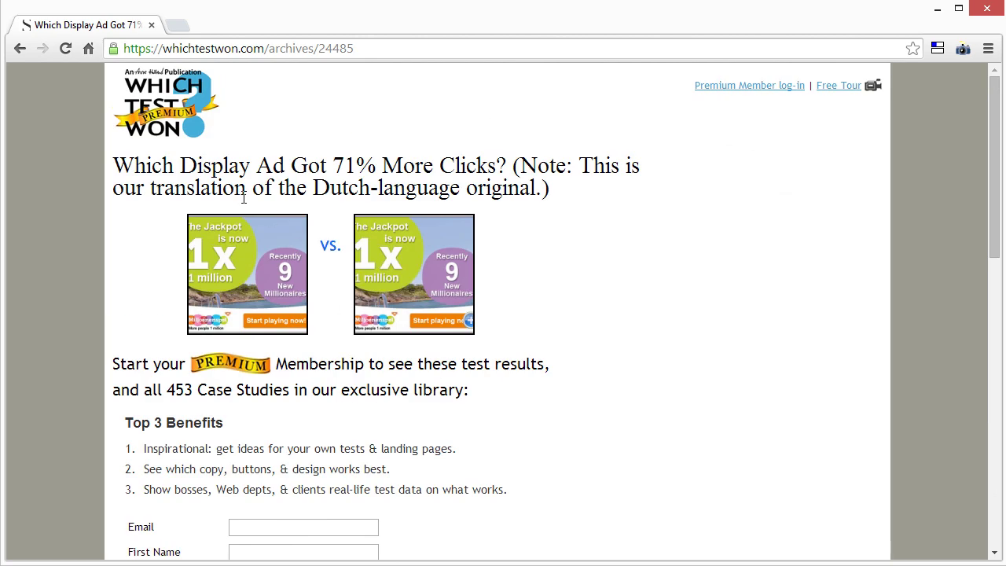
Return to the case study list, open the 'Site-Wide Header Redesign' test and look over its membership form.
{"action": "left_click", "coordinate": [19, 49]}
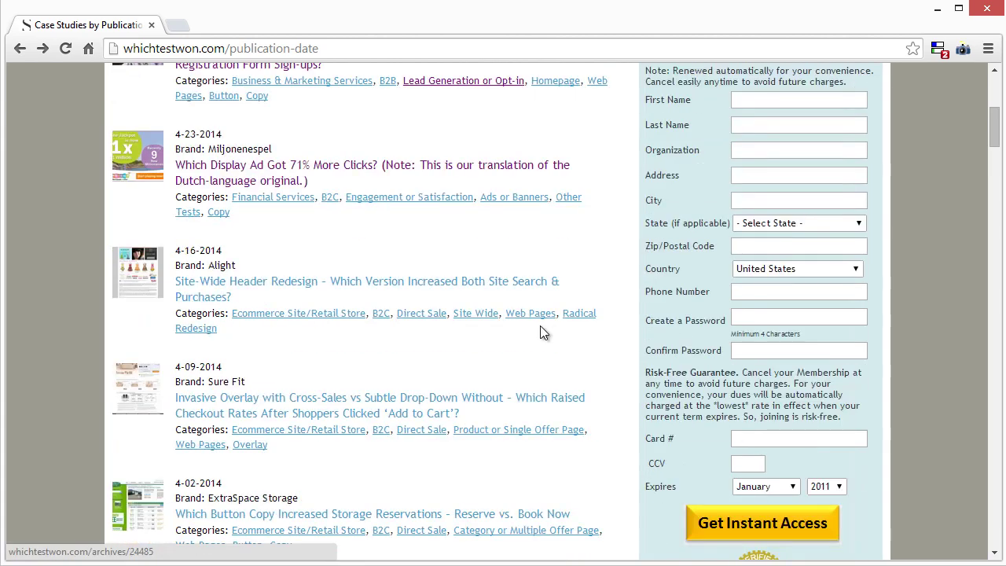
{"action": "left_click", "coordinate": [239, 283]}
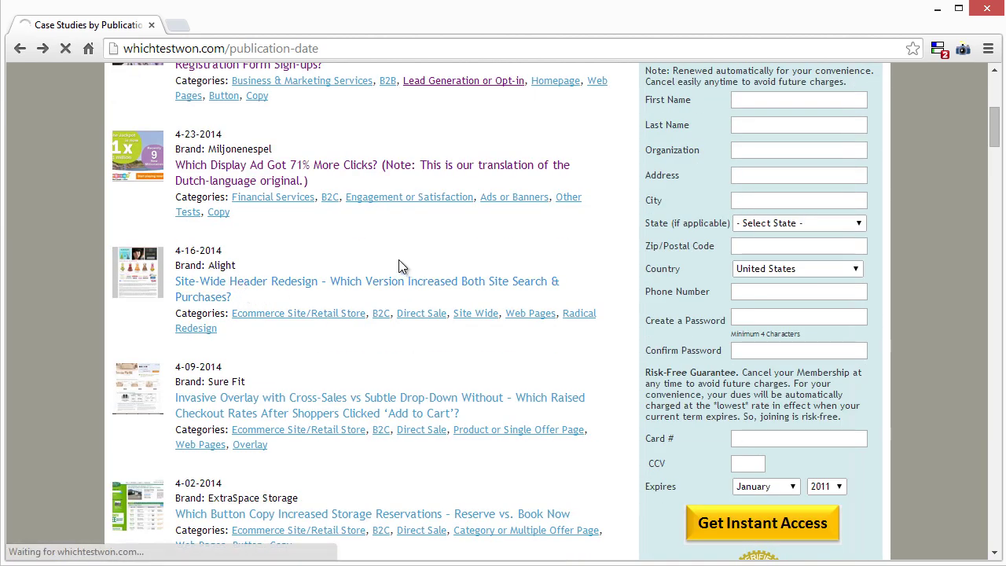
{"action": "scroll", "coordinate": [563, 325], "scroll_direction": "down", "scroll_amount": 10}
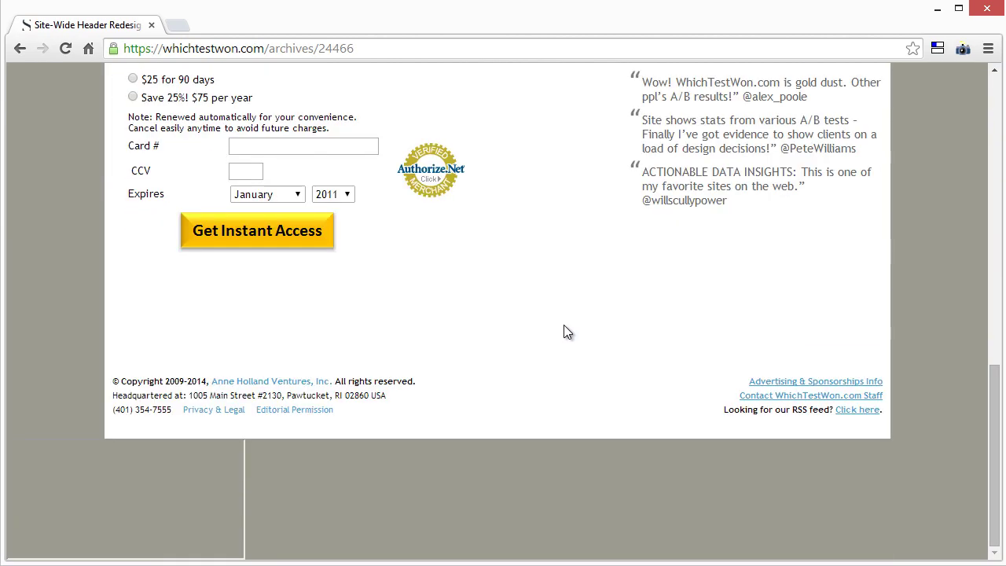
{"action": "scroll", "coordinate": [564, 326], "scroll_direction": "up", "scroll_amount": 5}
{"action": "scroll", "coordinate": [563, 324], "scroll_direction": "down", "scroll_amount": 1}
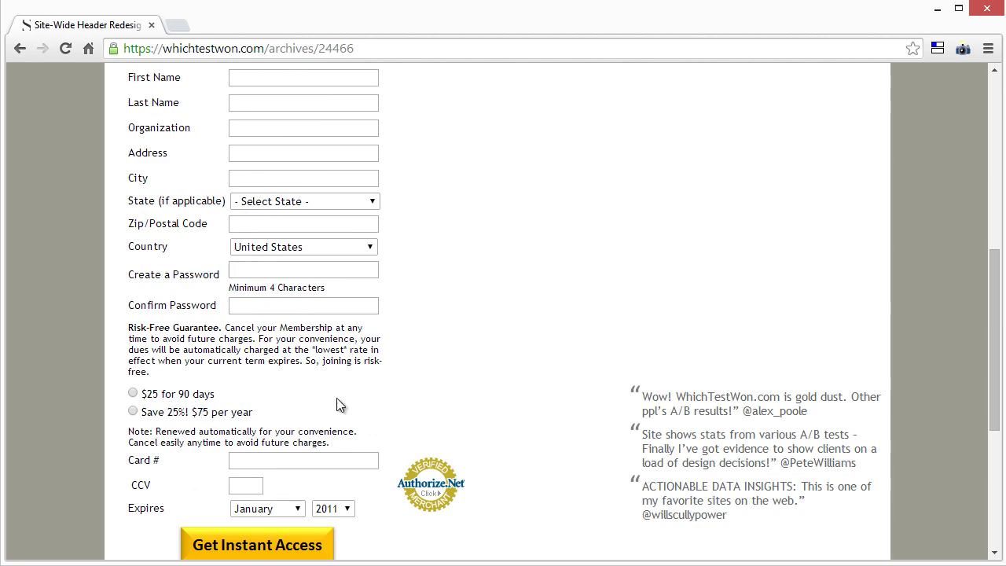
{"action": "scroll", "coordinate": [448, 403], "scroll_direction": "up", "scroll_amount": 4}
{"action": "scroll", "coordinate": [458, 400], "scroll_direction": "up", "scroll_amount": 3}
{"action": "left_click_drag", "start_coordinate": [500, 353], "coordinate": [539, 359]}
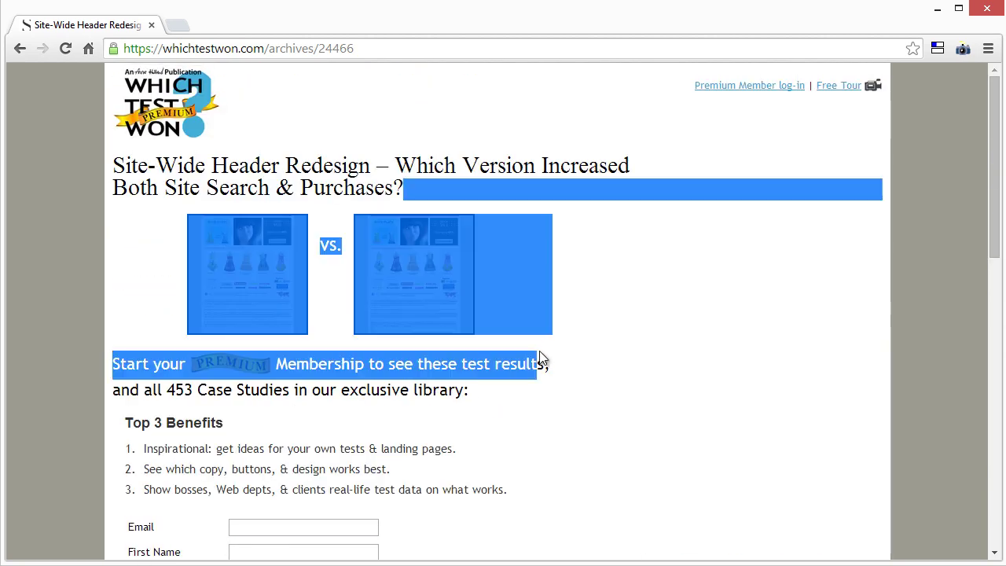
{"action": "left_click", "coordinate": [586, 350]}
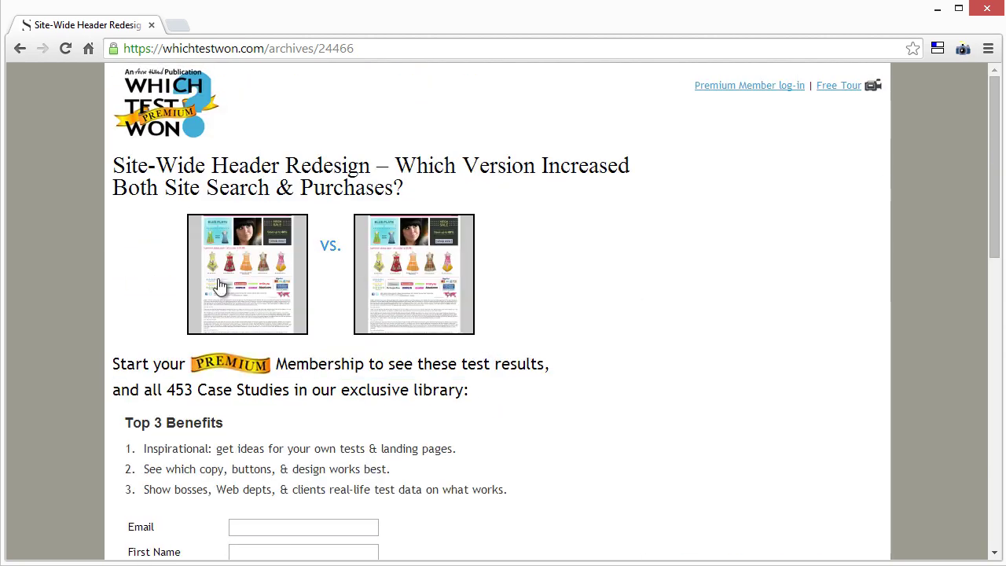
{"action": "double_click", "coordinate": [557, 246]}
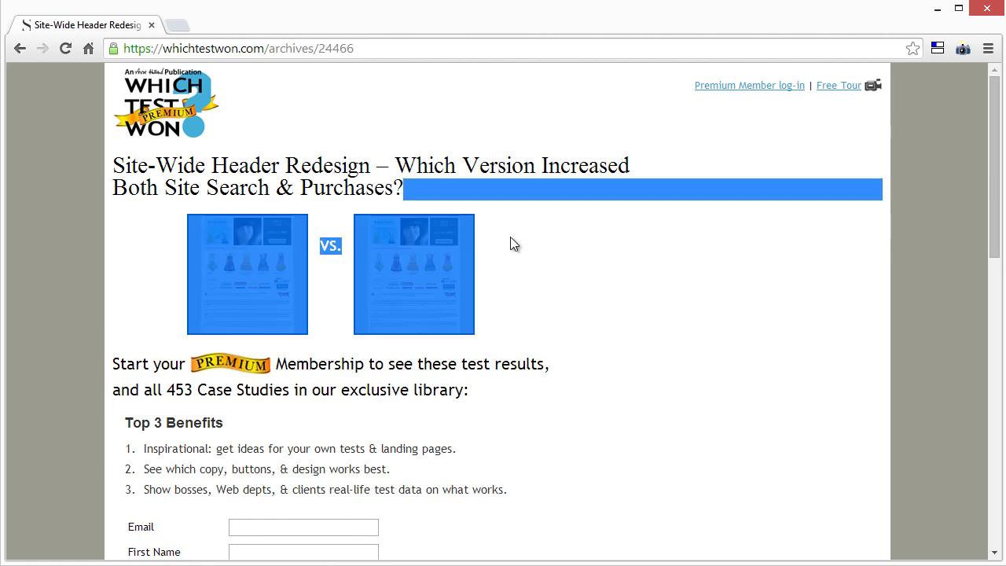
{"action": "left_click", "coordinate": [490, 188]}
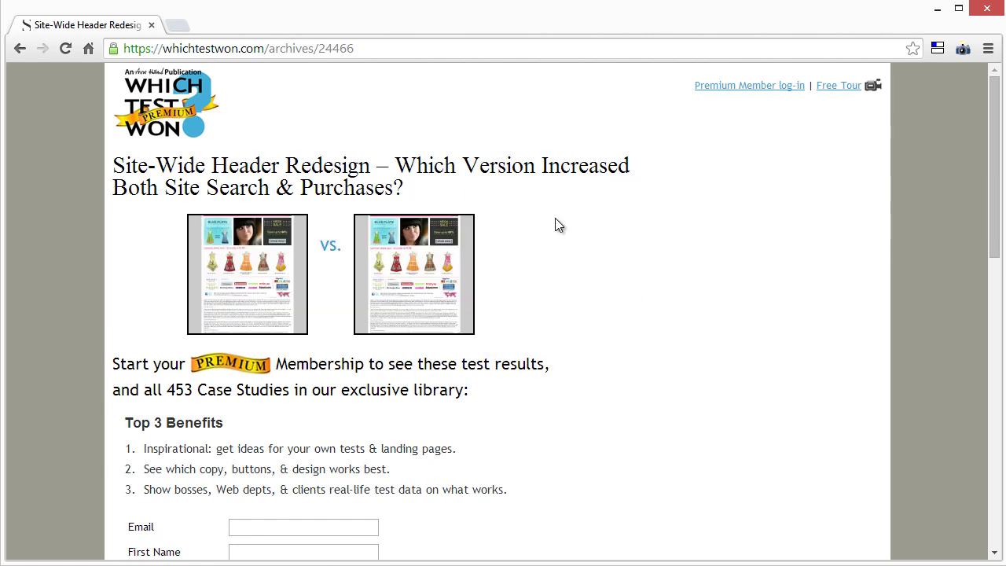
{"action": "scroll", "coordinate": [577, 274], "scroll_direction": "down", "scroll_amount": 2}
{"action": "scroll", "coordinate": [573, 280], "scroll_direction": "up", "scroll_amount": 2}
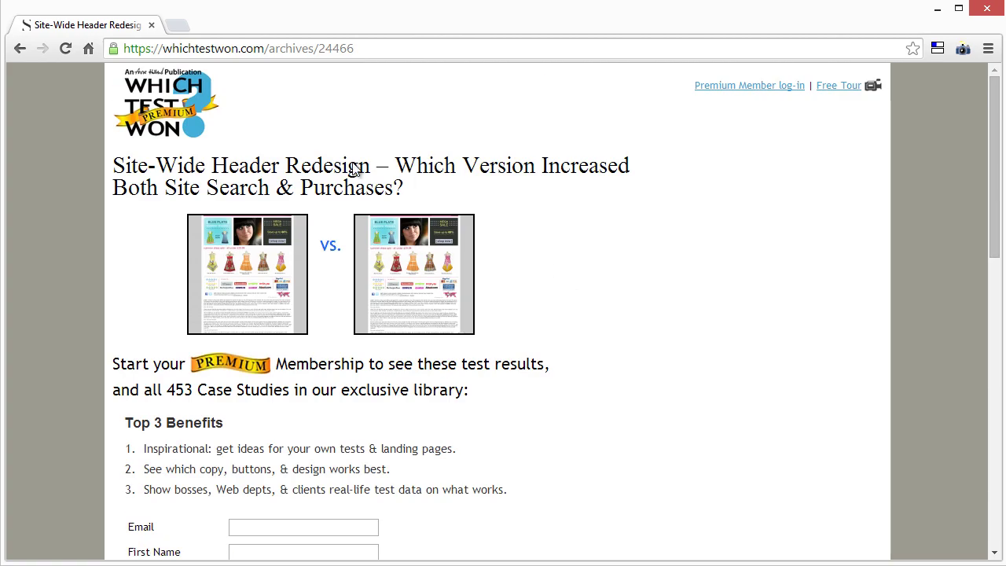
Return to the beginning of the Case Studies by Publication Date list and point out its web address.
{"action": "left_click", "coordinate": [19, 48]}
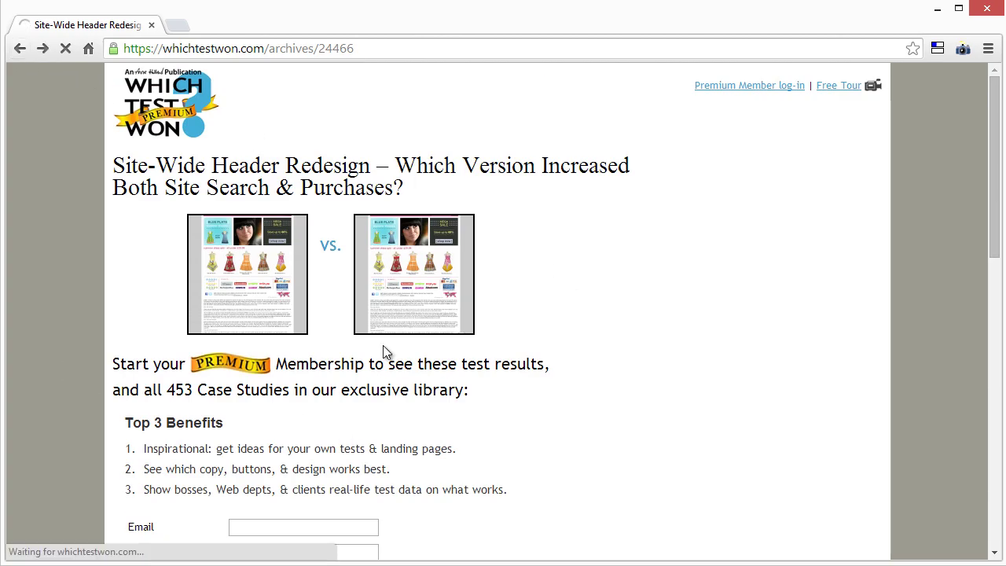
{"action": "scroll", "coordinate": [338, 251], "scroll_direction": "up", "scroll_amount": 4}
{"action": "scroll", "coordinate": [347, 286], "scroll_direction": "up", "scroll_amount": 1}
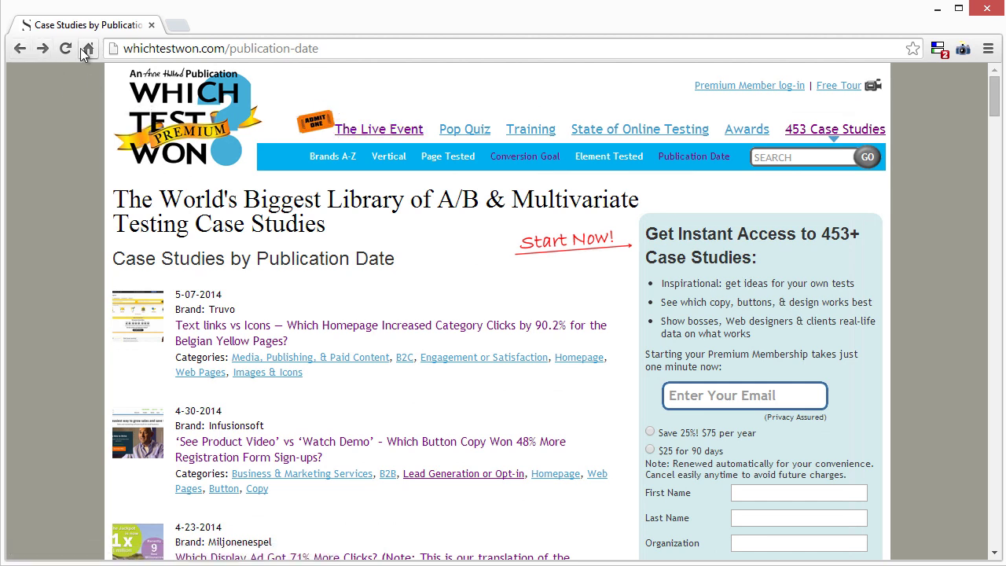
{"action": "left_click", "coordinate": [230, 52]}
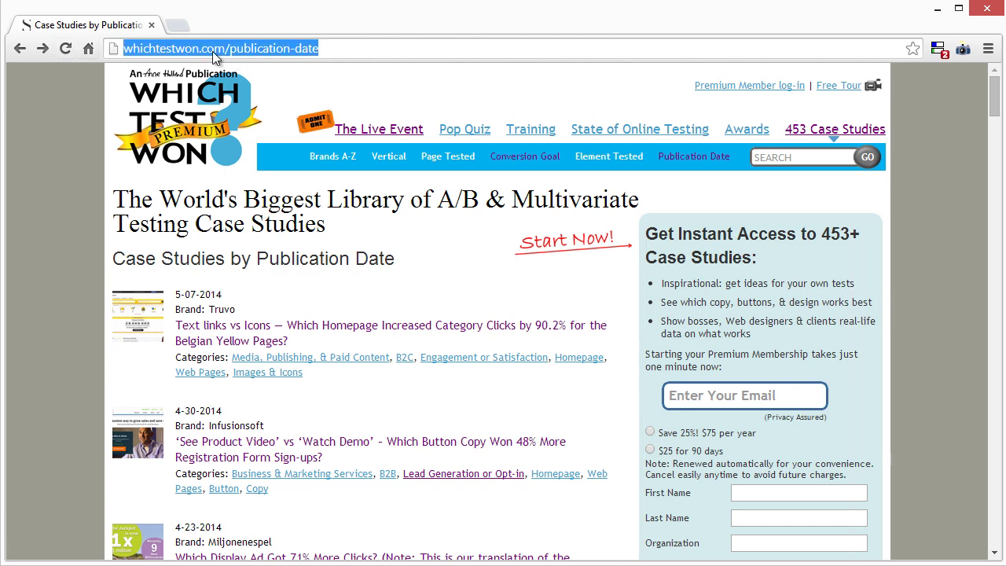
{"action": "left_click", "coordinate": [230, 54]}
{"action": "left_click", "coordinate": [326, 45]}
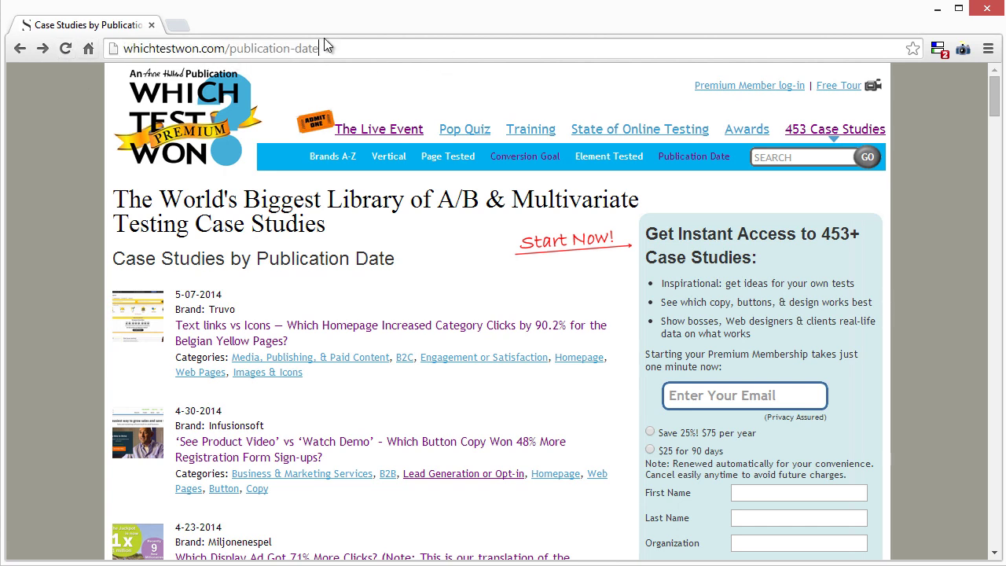
Search the web for "google content experiments" and open the 'Benefits of Experiments' Analytics Help result.
{"action": "left_click_drag", "start_coordinate": [337, 46], "coordinate": [124, 46]}
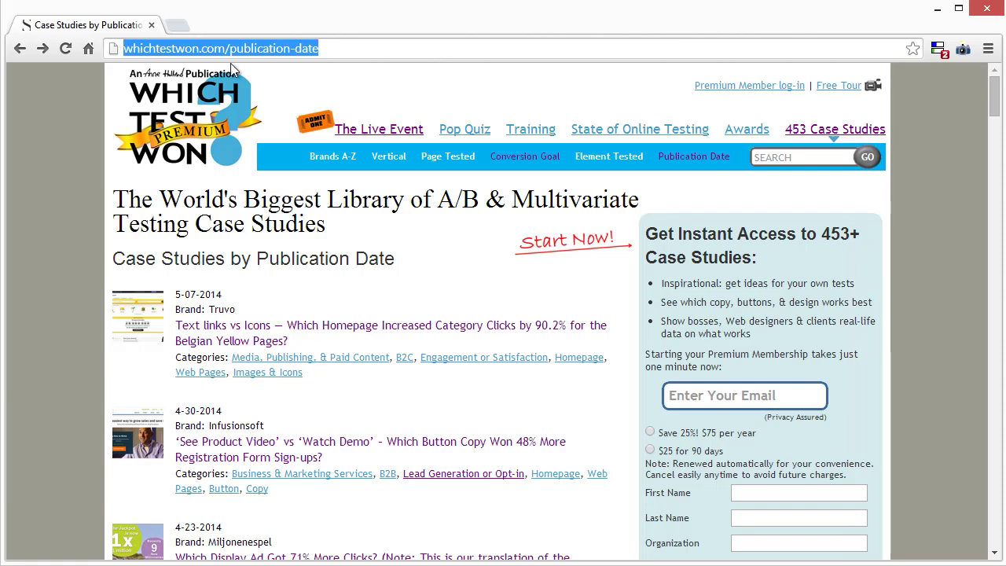
{"action": "left_click", "coordinate": [329, 57]}
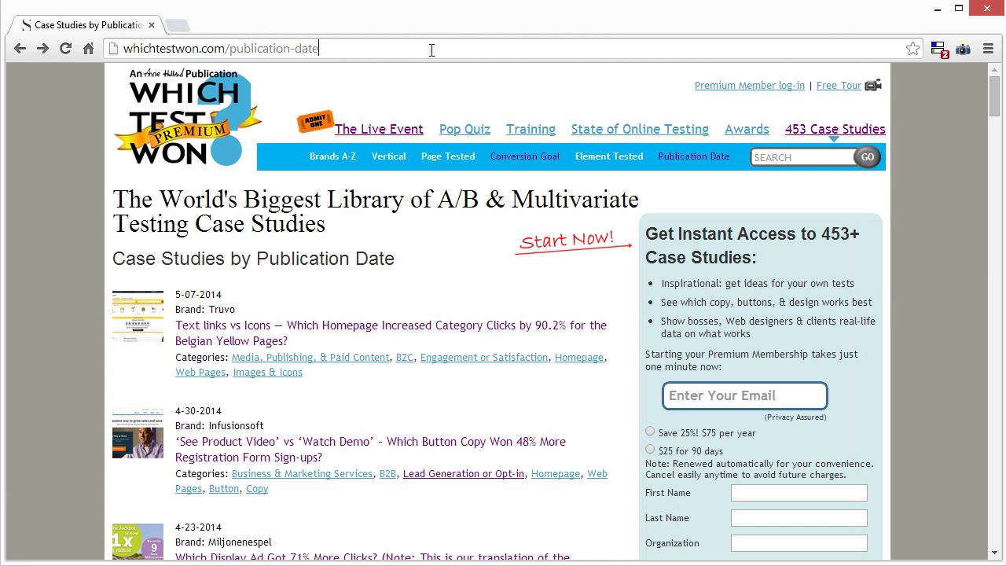
{"action": "left_click_drag", "start_coordinate": [431, 50], "coordinate": [90, 55]}
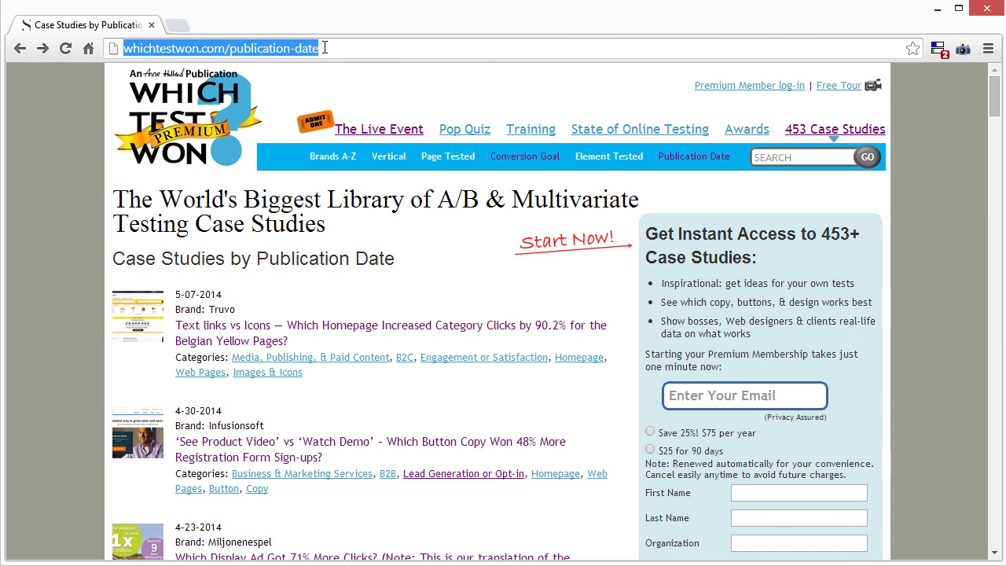
{"action": "type", "text": "google content experiments"}
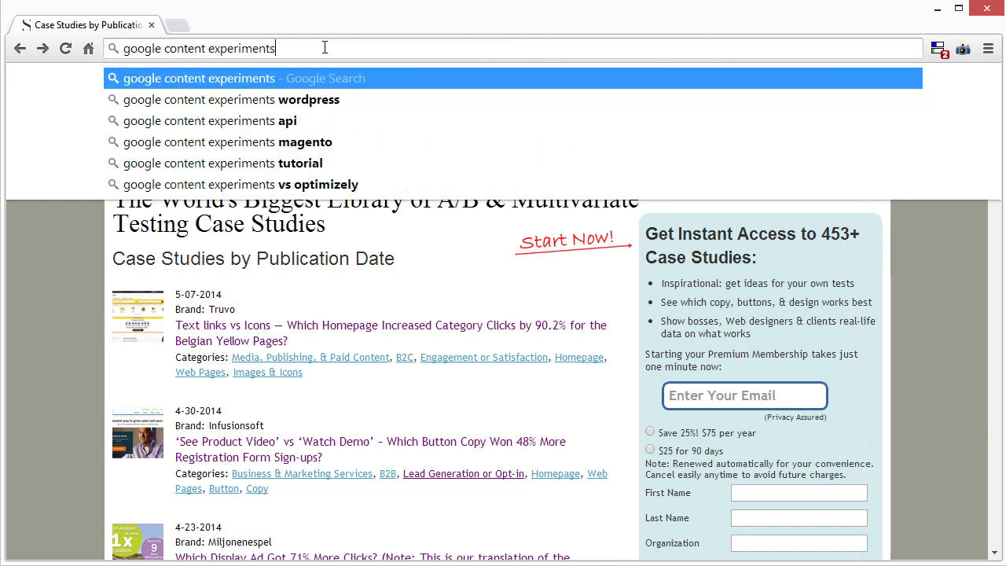
{"action": "key", "text": "Return"}
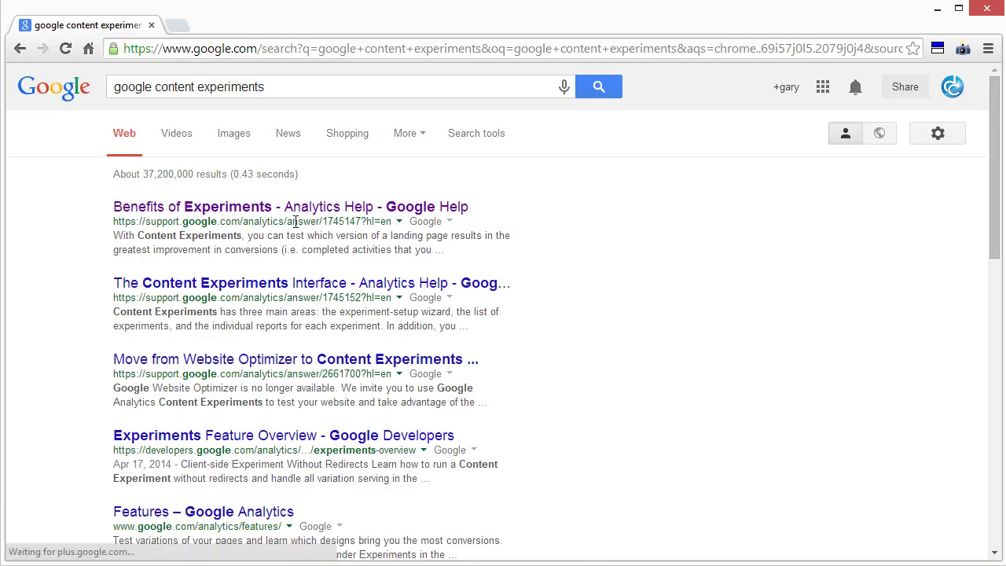
{"action": "left_click", "coordinate": [291, 210]}
Read the Benefits of Experiments introduction and the section 'What you can do with Content Experiments in Google Analytics'.
{"action": "scroll", "coordinate": [586, 248], "scroll_direction": "down", "scroll_amount": 2}
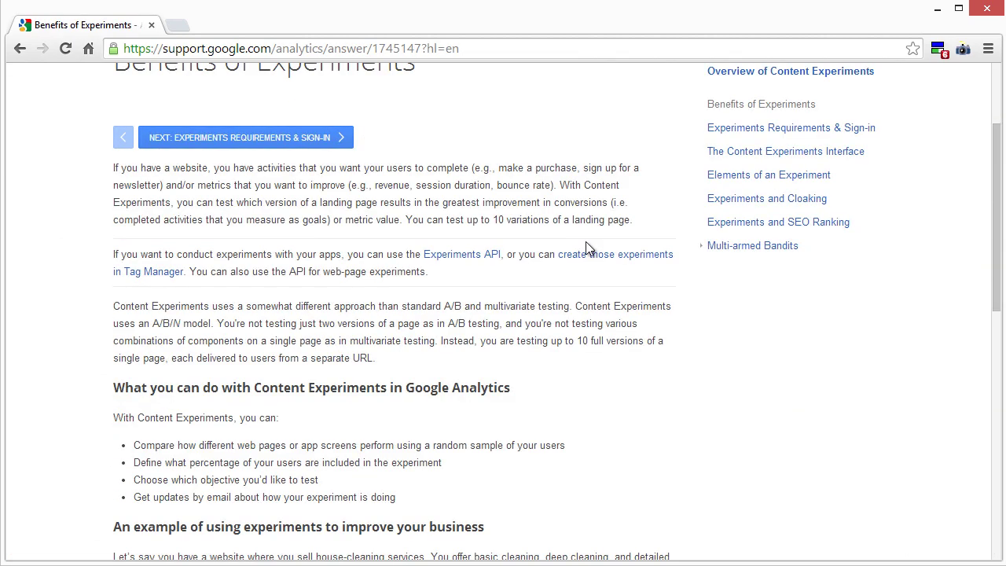
{"action": "scroll", "coordinate": [586, 243], "scroll_direction": "down", "scroll_amount": 1}
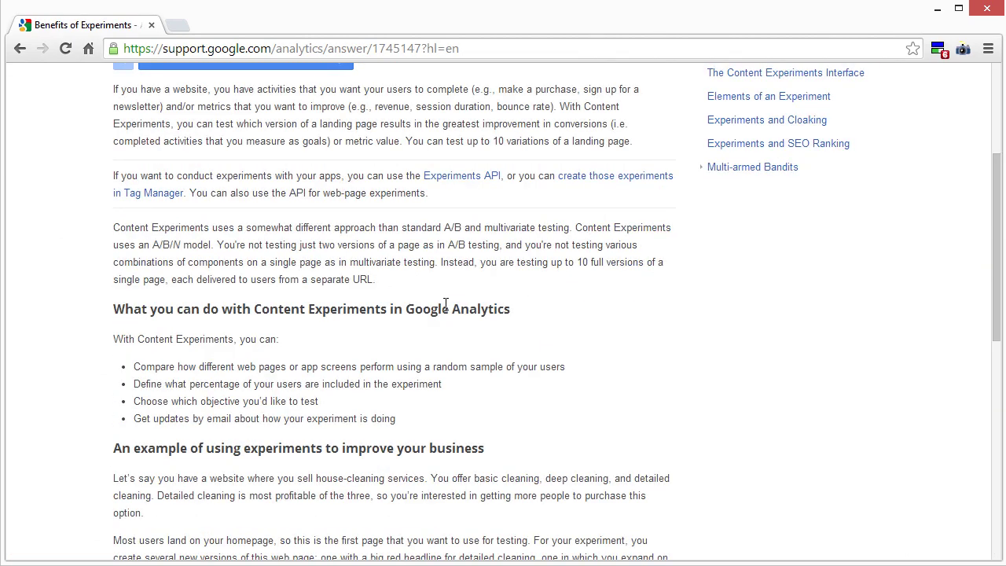
{"action": "left_click_drag", "start_coordinate": [412, 314], "coordinate": [507, 314]}
{"action": "left_click", "coordinate": [592, 319]}
{"action": "scroll", "coordinate": [592, 319], "scroll_direction": "down", "scroll_amount": 1}
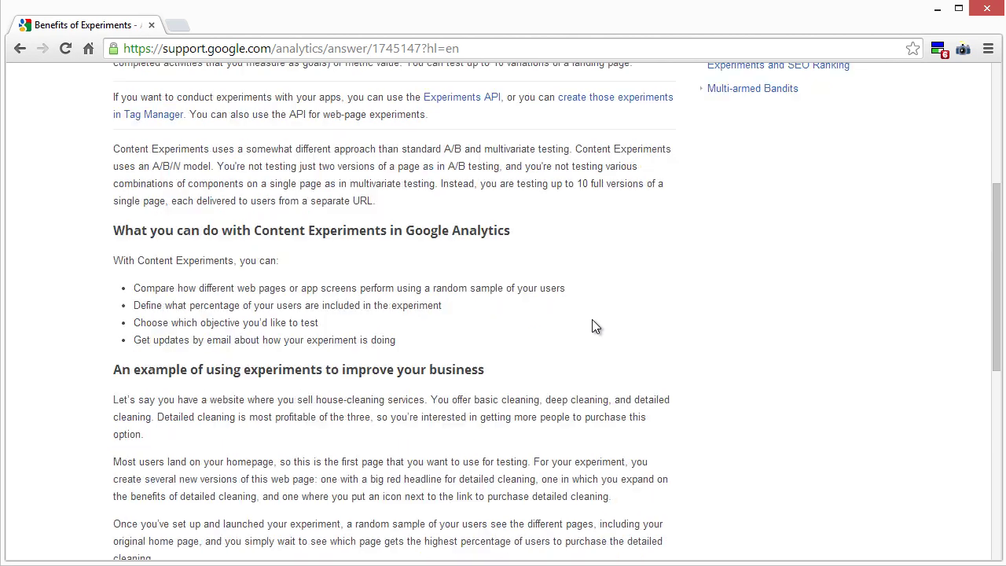
{"action": "scroll", "coordinate": [591, 319], "scroll_direction": "up", "scroll_amount": 1}
{"action": "scroll", "coordinate": [592, 319], "scroll_direction": "up", "scroll_amount": 1}
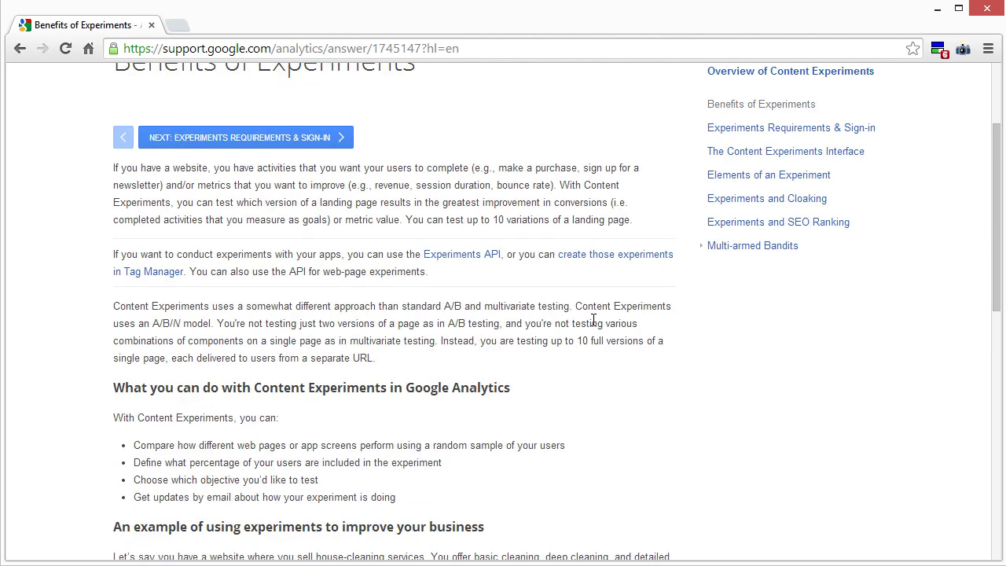
{"action": "scroll", "coordinate": [597, 318], "scroll_direction": "down", "scroll_amount": 3}
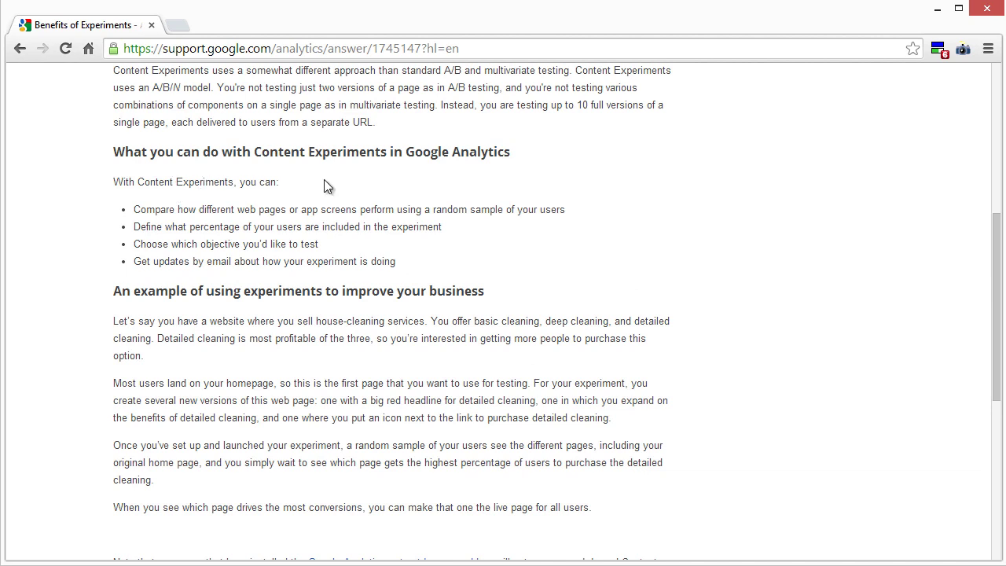
Examine the house-cleaning example under 'An example of using experiments to improve your business' and look back over the article.
{"action": "left_click_drag", "start_coordinate": [156, 290], "coordinate": [410, 292]}
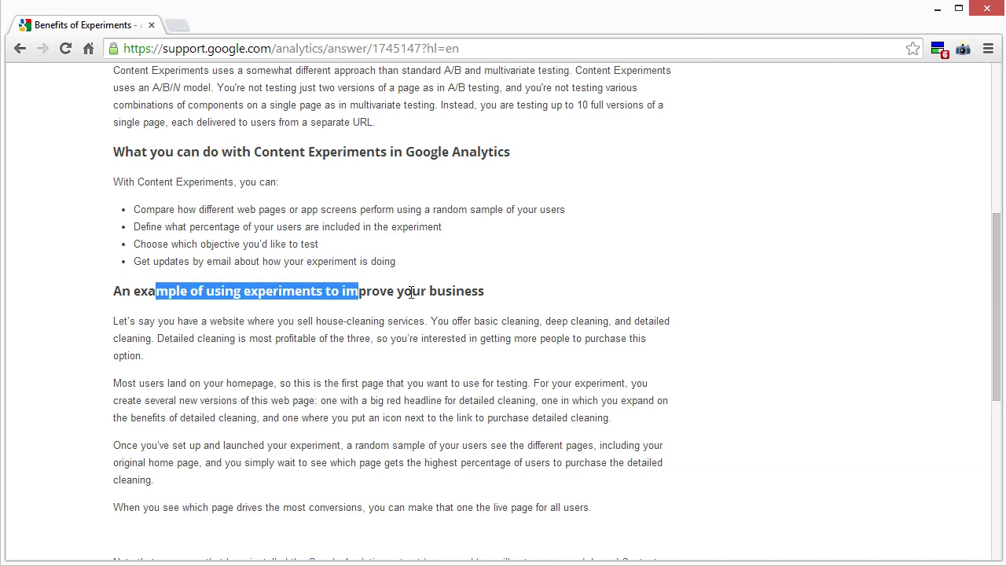
{"action": "left_click", "coordinate": [315, 324]}
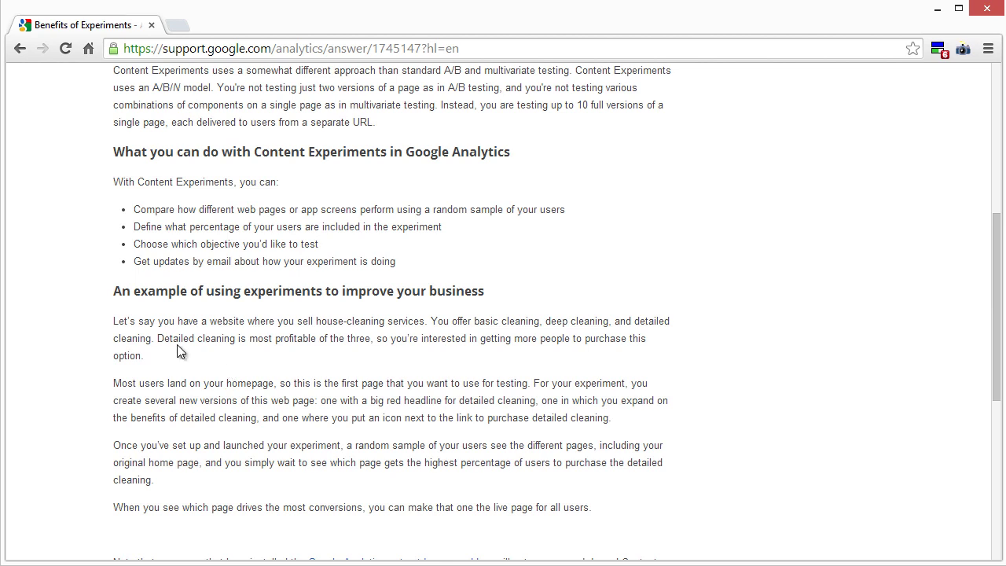
{"action": "mouse_move", "coordinate": [158, 339]}
{"action": "left_mouse_down"}
{"action": "mouse_move", "coordinate": [237, 339]}
{"action": "mouse_move", "coordinate": [140, 339]}
{"action": "left_mouse_up"}
{"action": "left_click", "coordinate": [279, 340]}
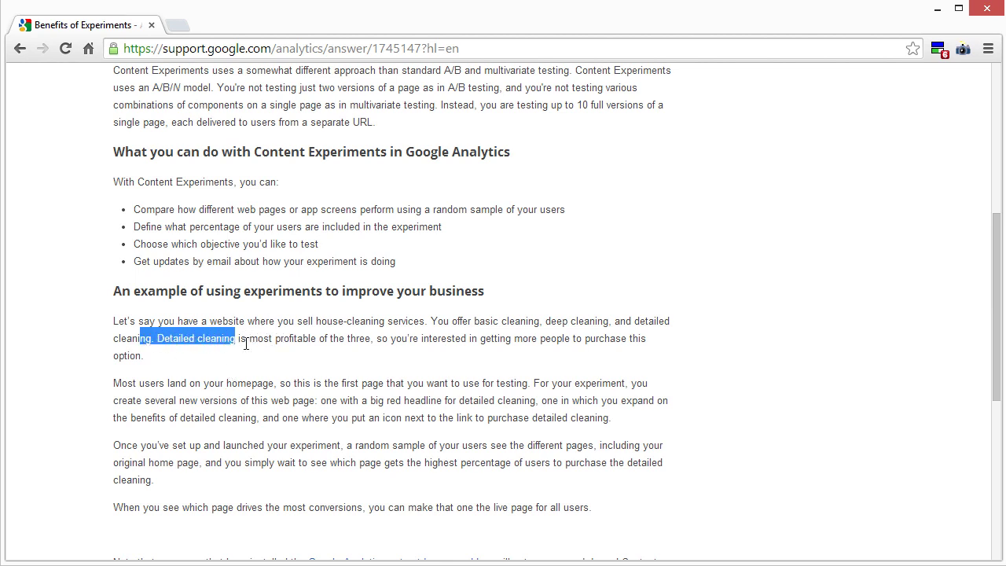
{"action": "left_click", "coordinate": [247, 343]}
{"action": "scroll", "coordinate": [549, 352], "scroll_direction": "down", "scroll_amount": 2}
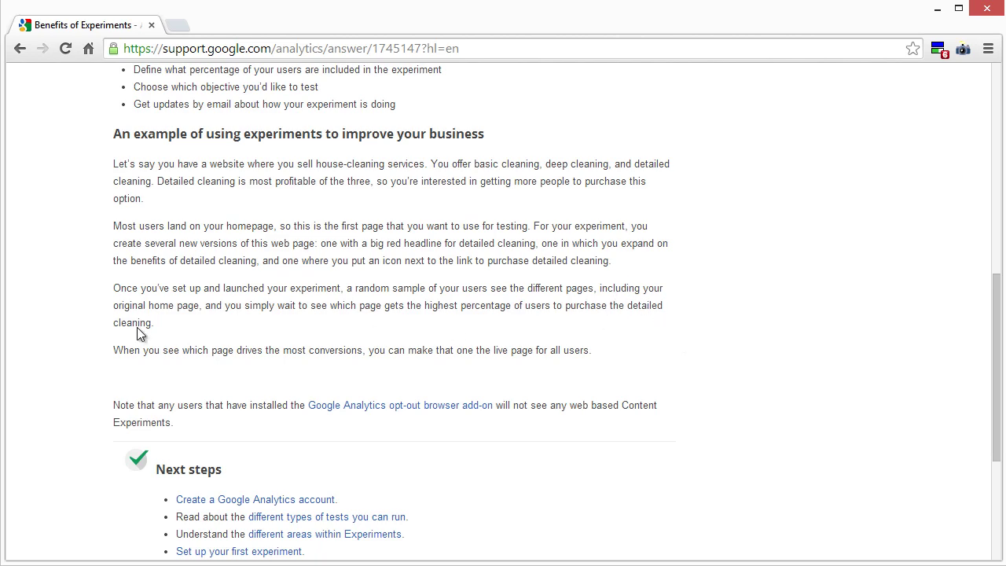
{"action": "scroll", "coordinate": [674, 395], "scroll_direction": "up", "scroll_amount": 5}
{"action": "scroll", "coordinate": [675, 395], "scroll_direction": "down", "scroll_amount": 5}
{"action": "left_click_drag", "start_coordinate": [610, 366], "coordinate": [280, 282]}
{"action": "left_click", "coordinate": [227, 231]}
{"action": "scroll", "coordinate": [595, 272], "scroll_direction": "up", "scroll_amount": 3}
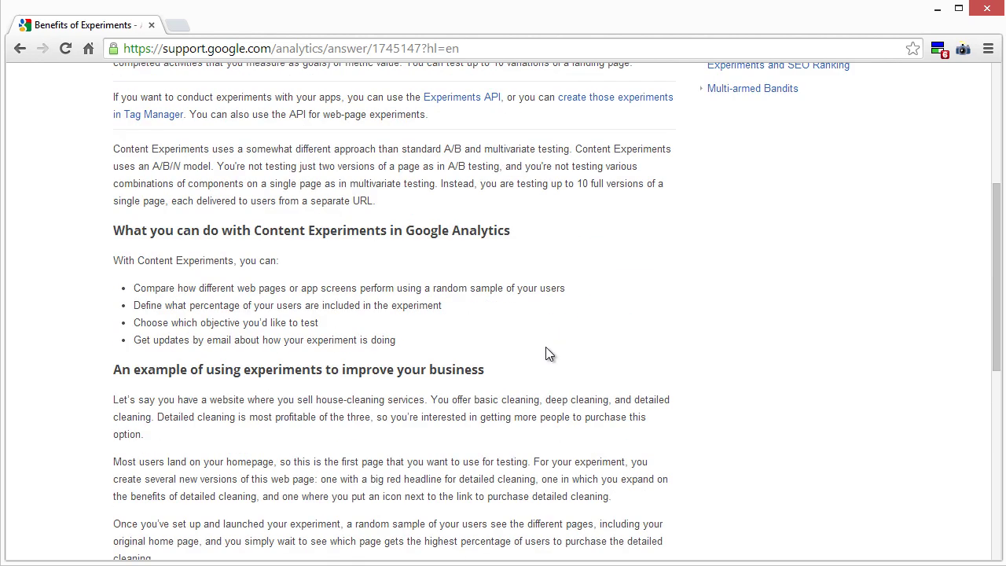
{"action": "scroll", "coordinate": [542, 357], "scroll_direction": "up", "scroll_amount": 3}
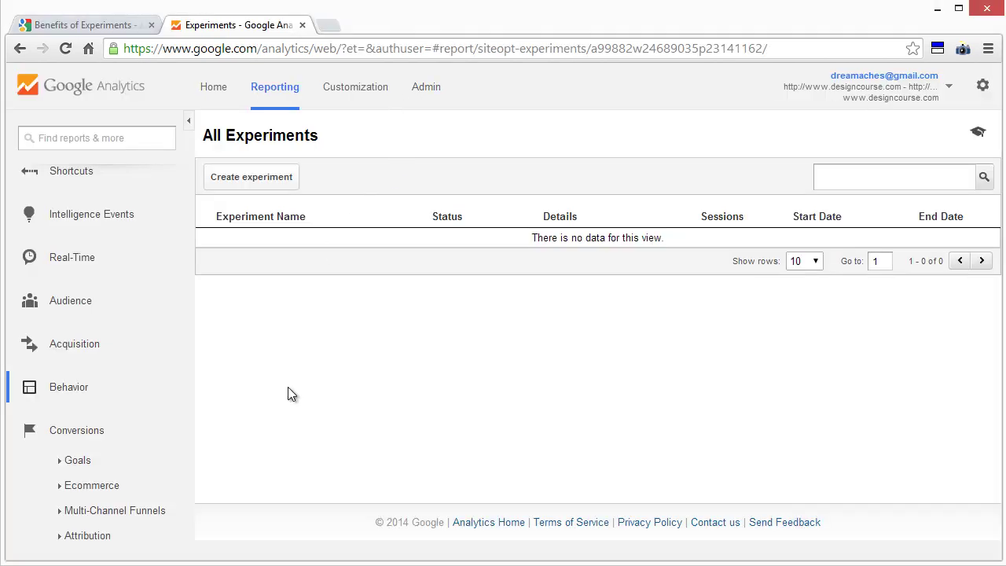
Show the Behavior reports in Google Analytics, locate Experiments and start creating a new experiment.
{"action": "scroll", "coordinate": [78, 435], "scroll_direction": "up", "scroll_amount": 1}
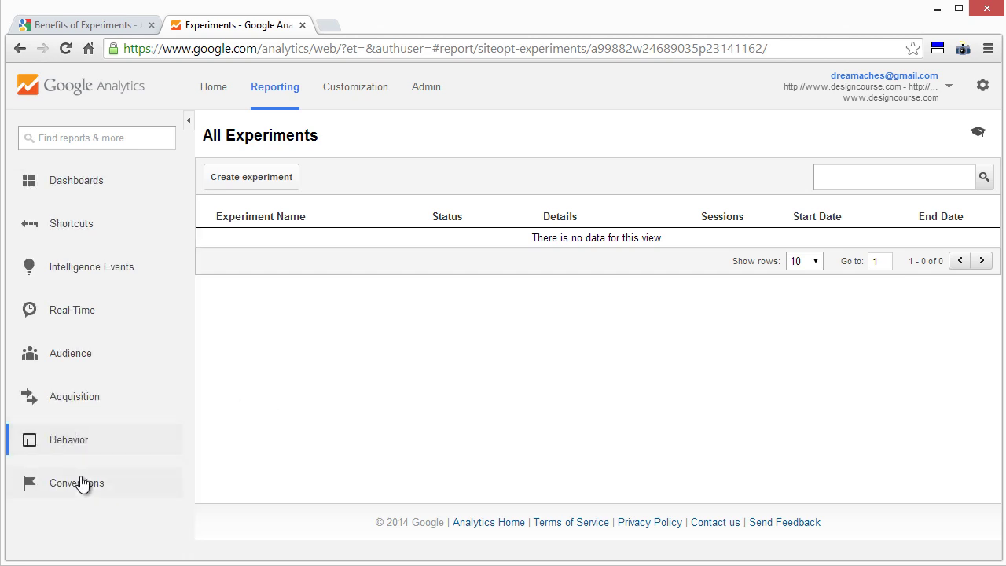
{"action": "left_click", "coordinate": [69, 440]}
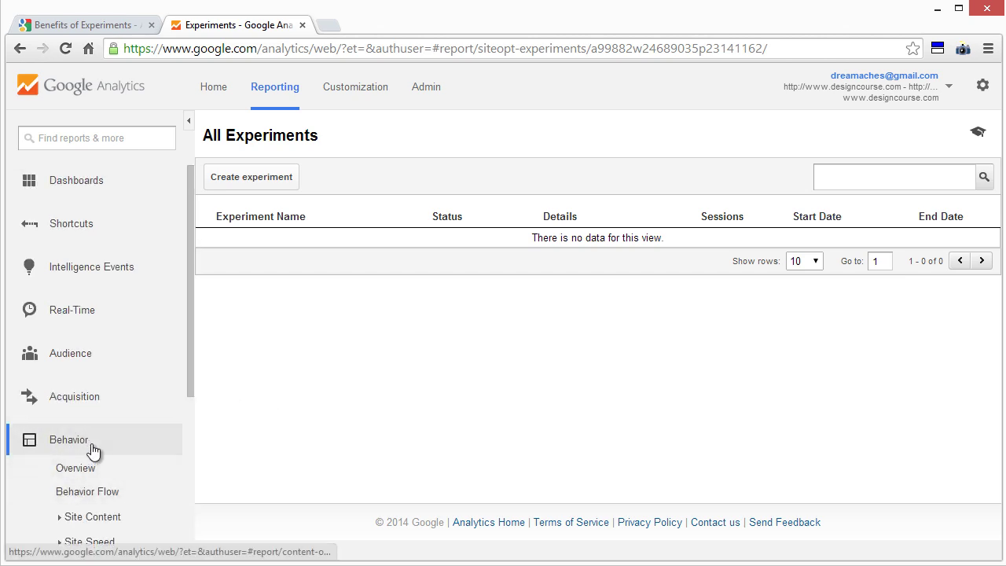
{"action": "scroll", "coordinate": [90, 428], "scroll_direction": "down", "scroll_amount": 5}
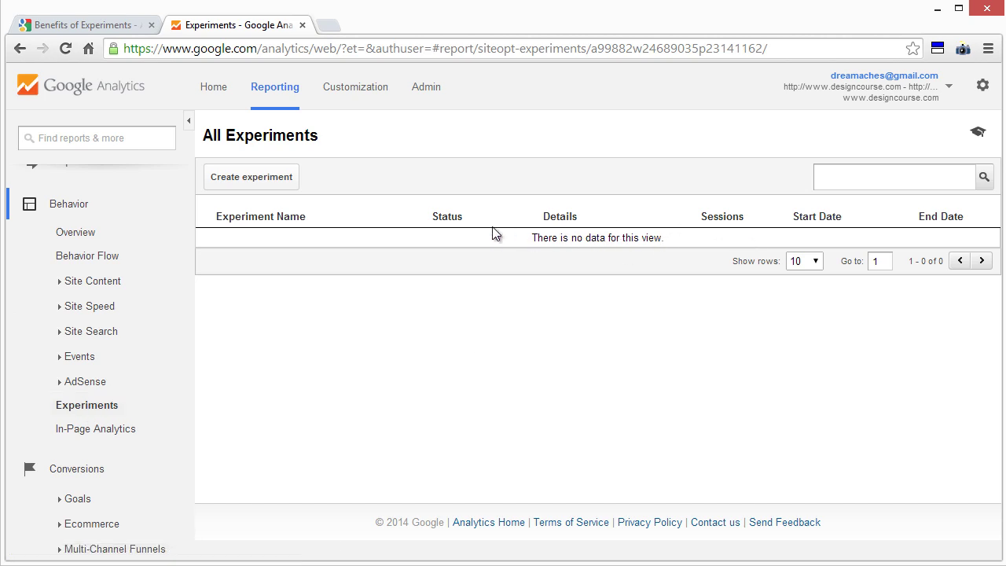
{"action": "left_click", "coordinate": [279, 183]}
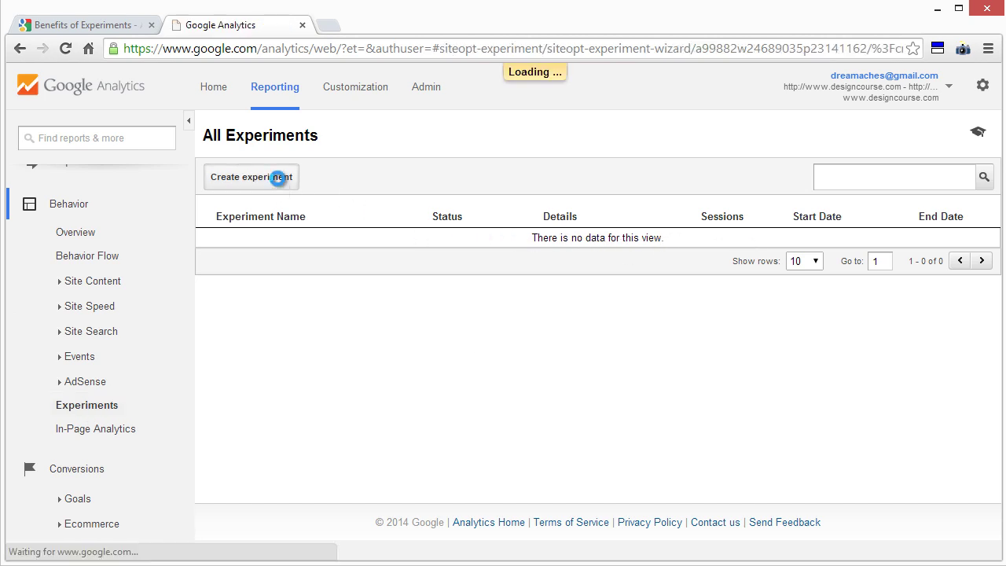
{"action": "left_click", "coordinate": [530, 245]}
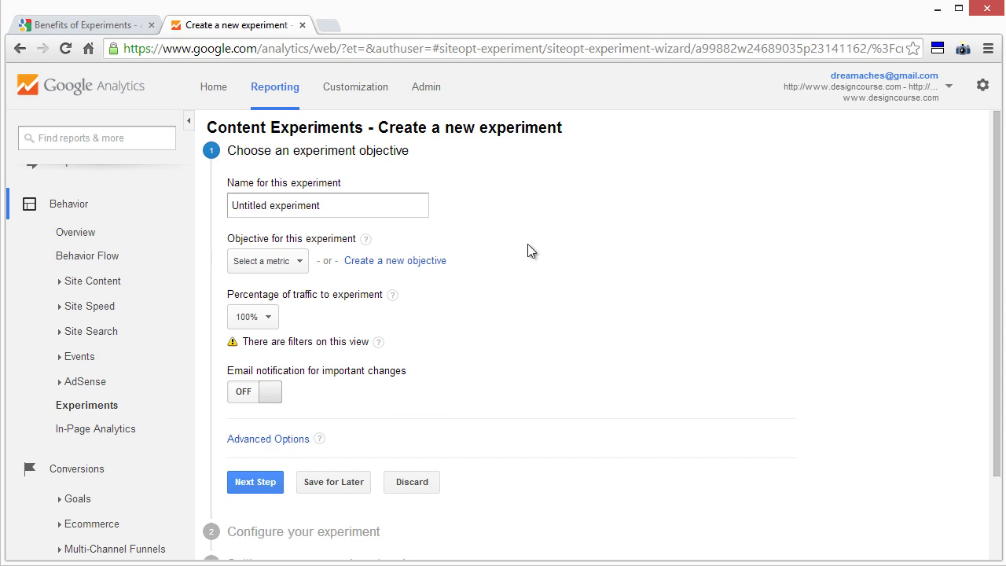
Look over the metrics offered as the experiment objective and the remaining stages of the experiment setup.
{"action": "left_click", "coordinate": [294, 265]}
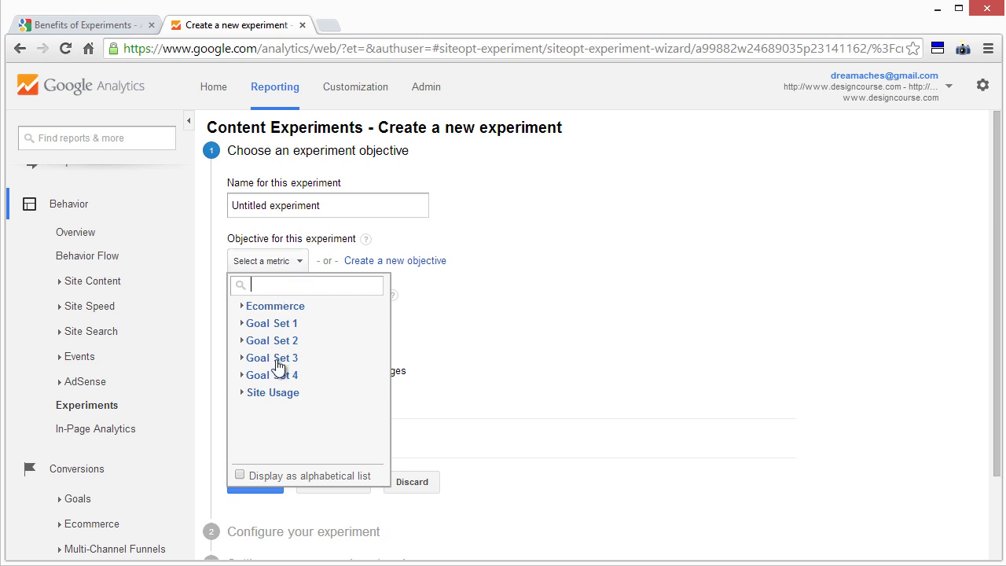
{"action": "left_click", "coordinate": [289, 269]}
{"action": "scroll", "coordinate": [472, 393], "scroll_direction": "down", "scroll_amount": 2}
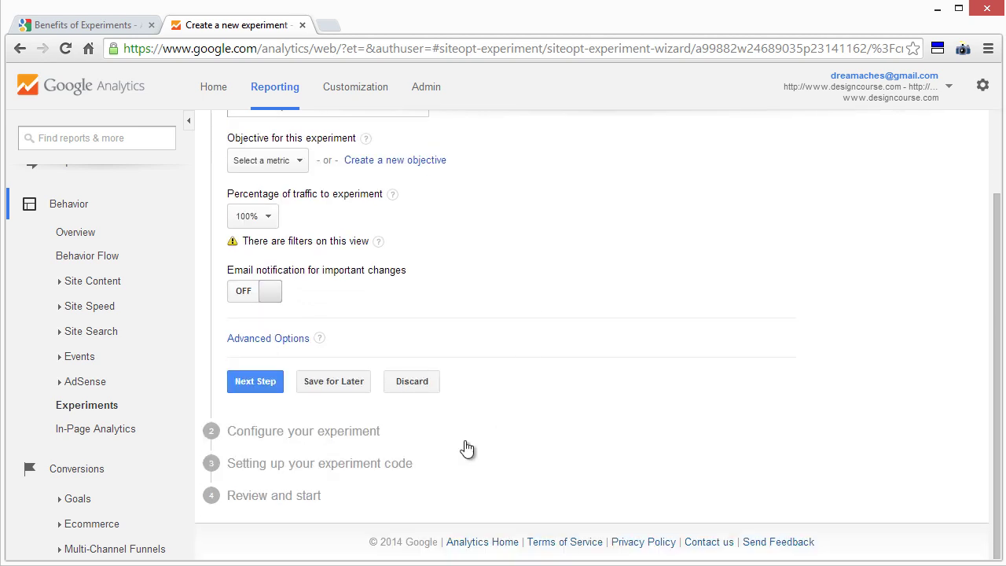
Open the Goals overview under Conversions and examine its goal completion chart and per-goal figures.
{"action": "scroll", "coordinate": [158, 485], "scroll_direction": "down", "scroll_amount": 1}
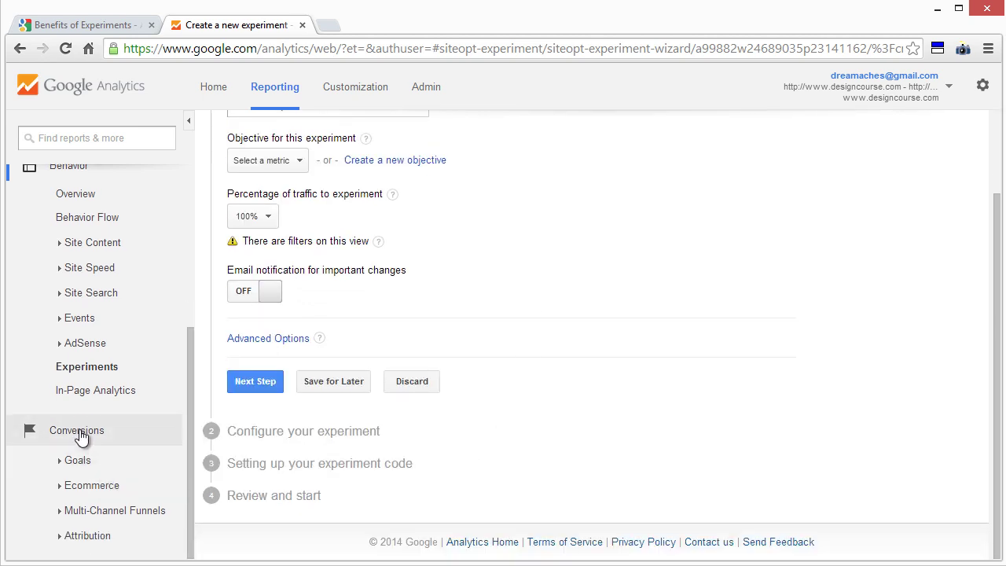
{"action": "left_click", "coordinate": [83, 464]}
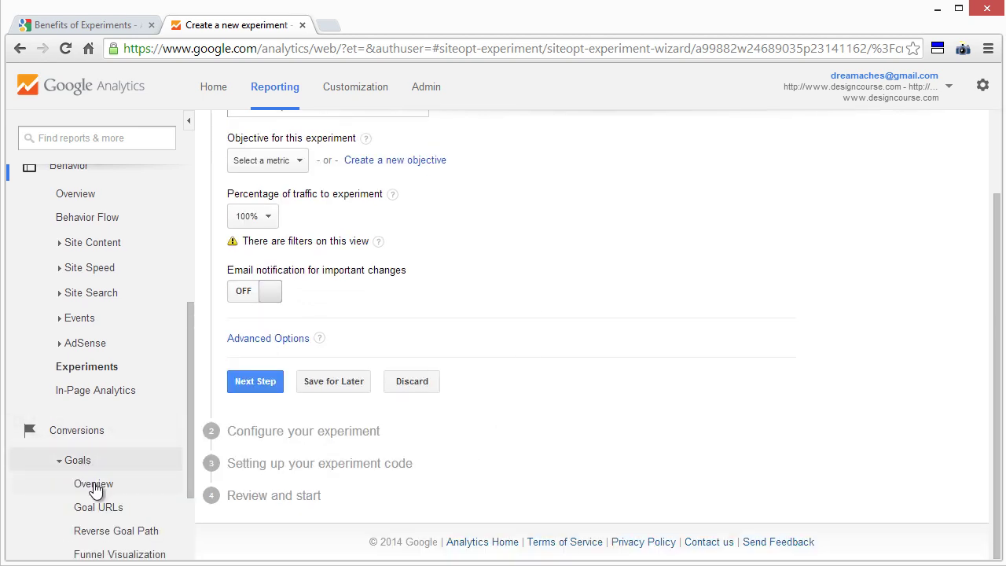
{"action": "left_click", "coordinate": [94, 484]}
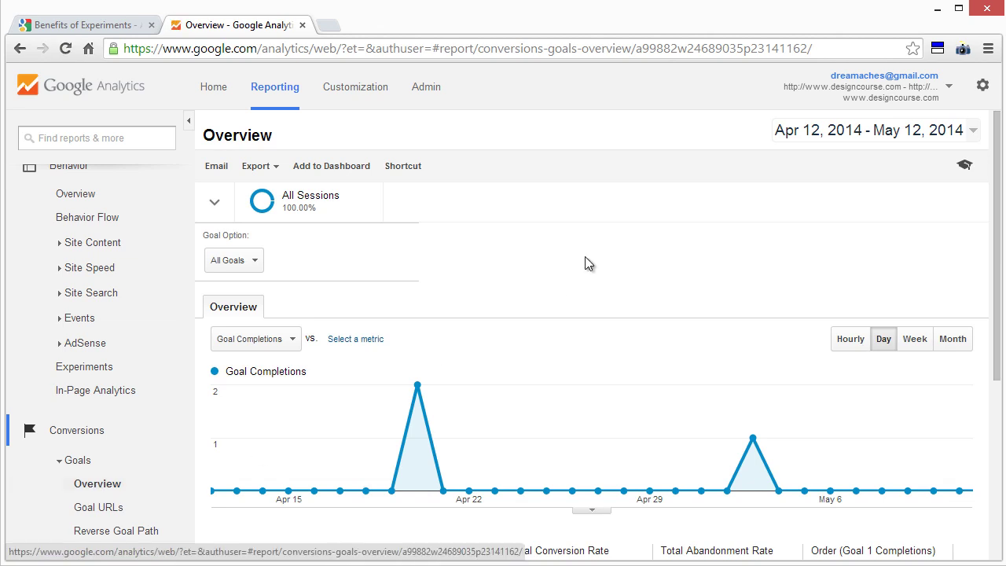
{"action": "scroll", "coordinate": [587, 258], "scroll_direction": "down", "scroll_amount": 5}
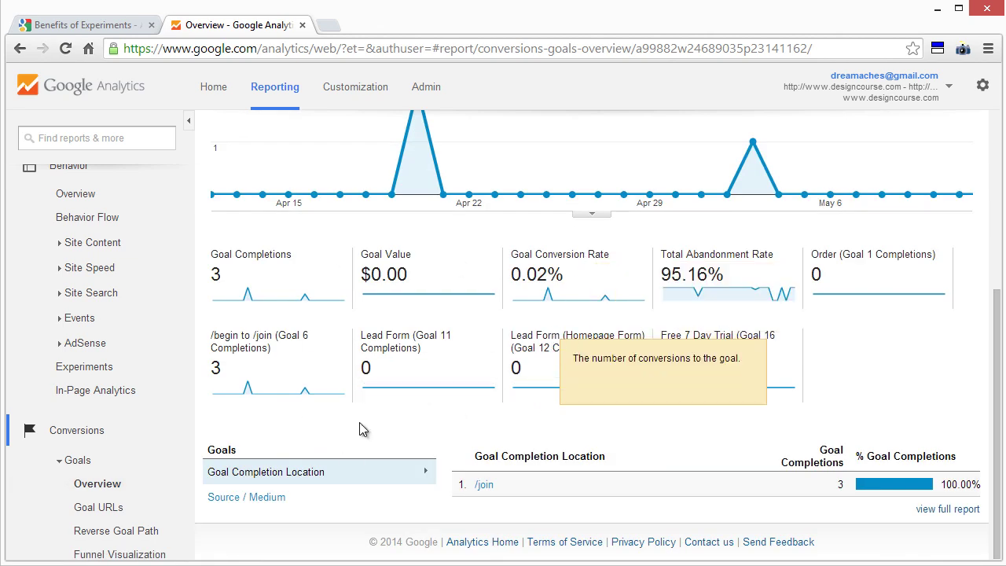
{"action": "scroll", "coordinate": [523, 307], "scroll_direction": "up", "scroll_amount": 2}
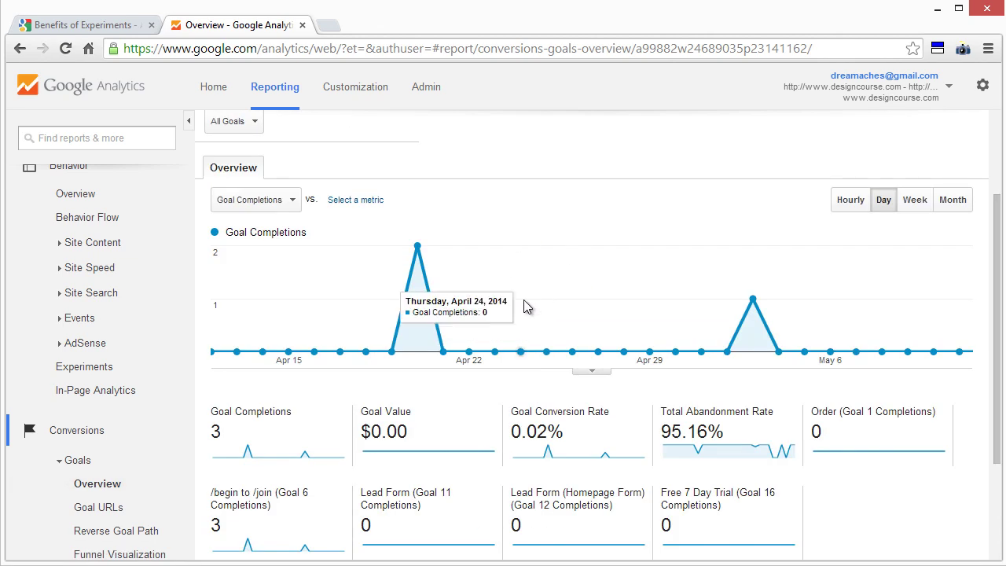
{"action": "scroll", "coordinate": [523, 307], "scroll_direction": "down", "scroll_amount": 2}
{"action": "scroll", "coordinate": [94, 511], "scroll_direction": "down", "scroll_amount": 2}
Return to the Behavior experiments list, start another new experiment and look at its available objective metrics.
{"action": "scroll", "coordinate": [117, 497], "scroll_direction": "up", "scroll_amount": 3}
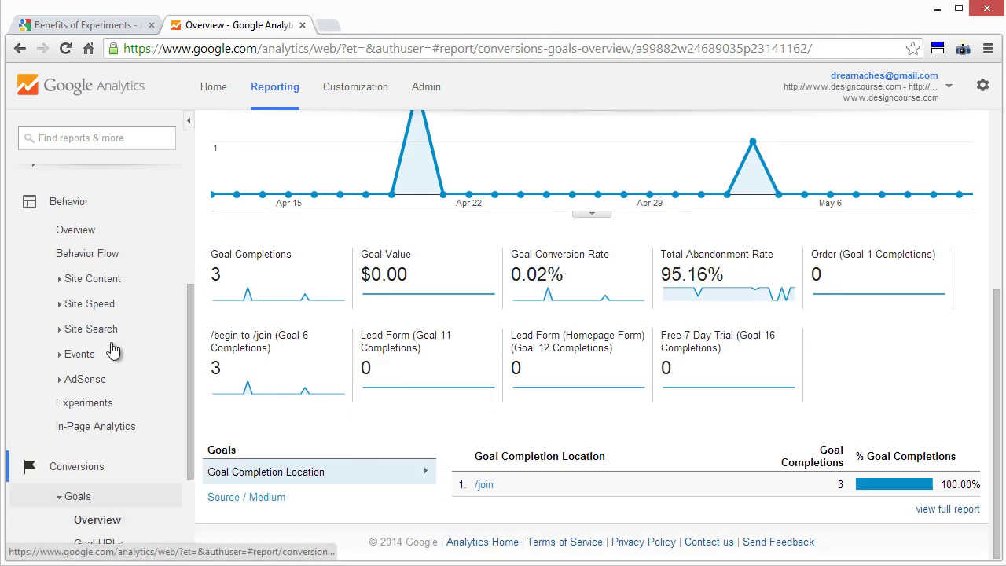
{"action": "left_click", "coordinate": [93, 483]}
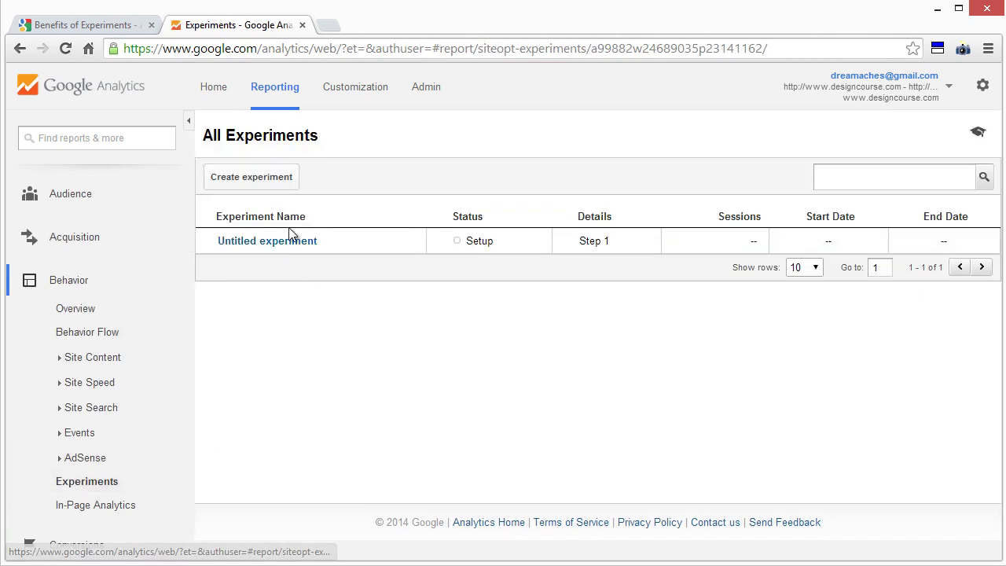
{"action": "left_click", "coordinate": [260, 181]}
{"action": "left_click", "coordinate": [265, 265]}
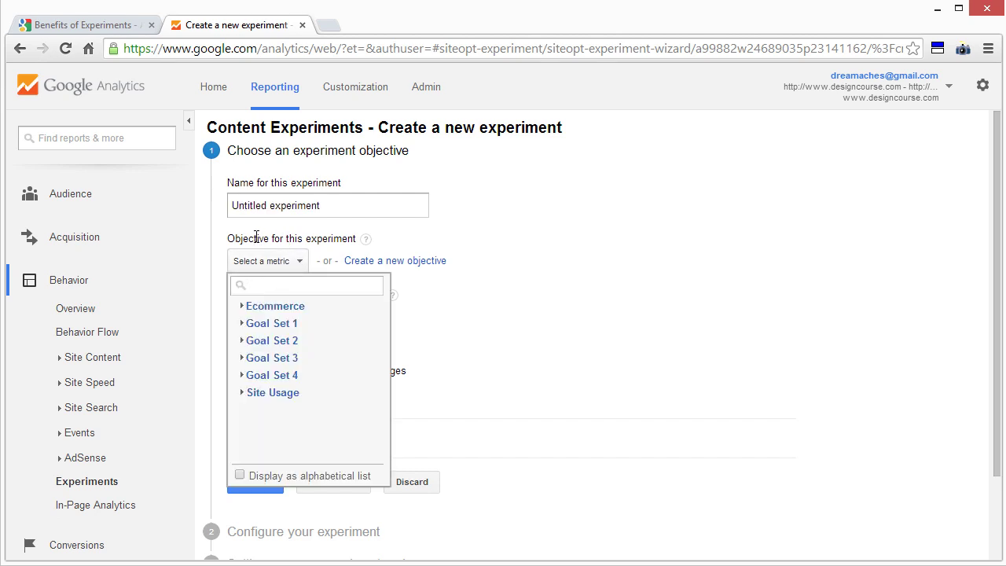
{"action": "left_click", "coordinate": [315, 225]}
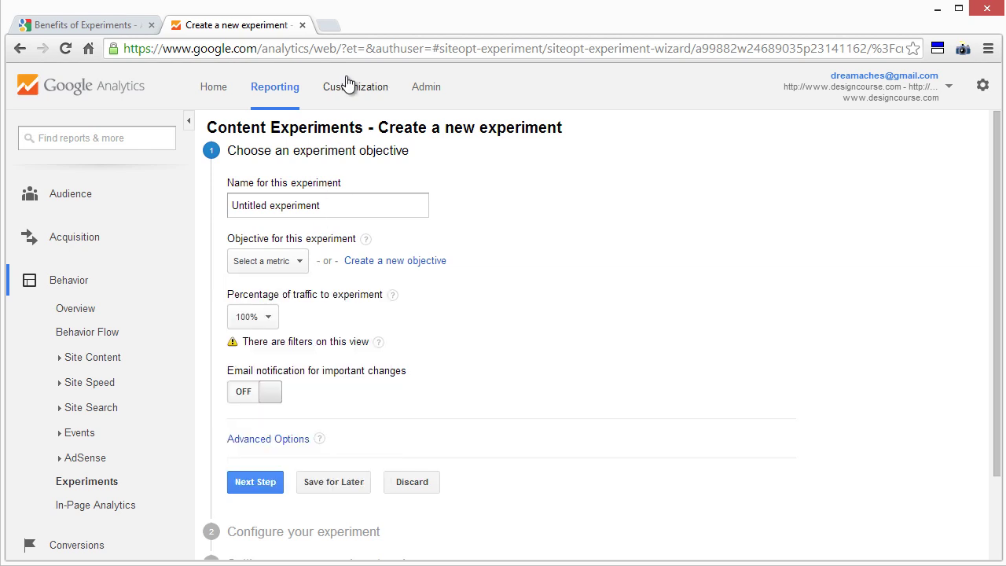
{"action": "left_click", "coordinate": [350, 45]}
{"action": "key", "text": "ctrl+t"}
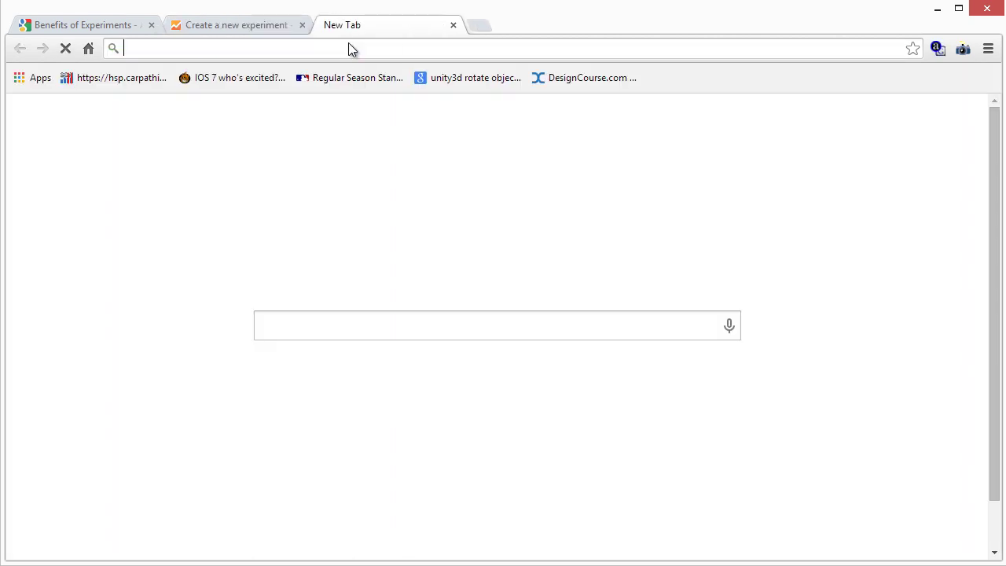
{"action": "type", "text": "de"}
{"action": "key", "text": "Return"}
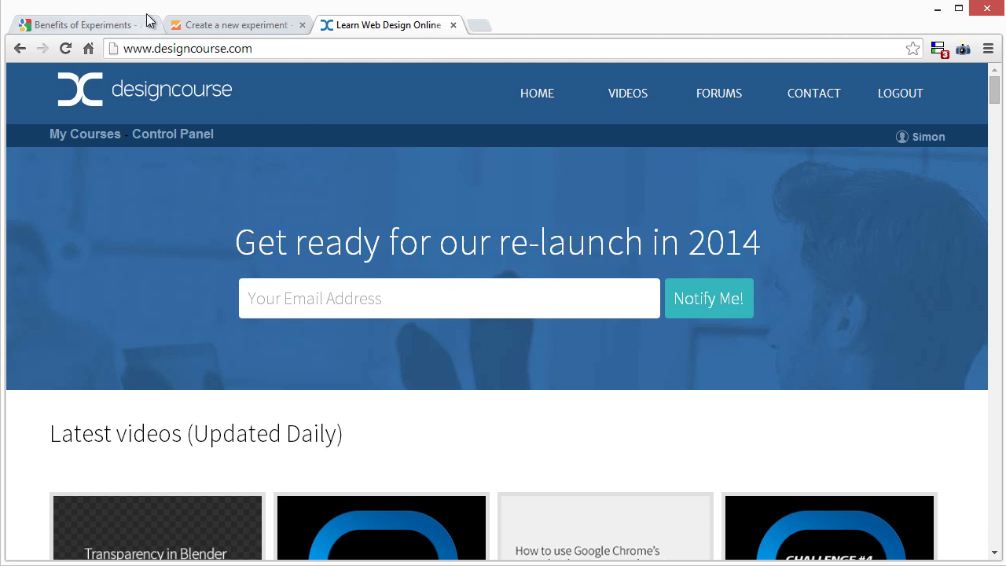
Switch between the DesignCourse homepage and the new experiment setup, ending on the experiment setup.
{"action": "left_click", "coordinate": [216, 25]}
{"action": "left_click", "coordinate": [338, 25]}
{"action": "left_click", "coordinate": [242, 30]}
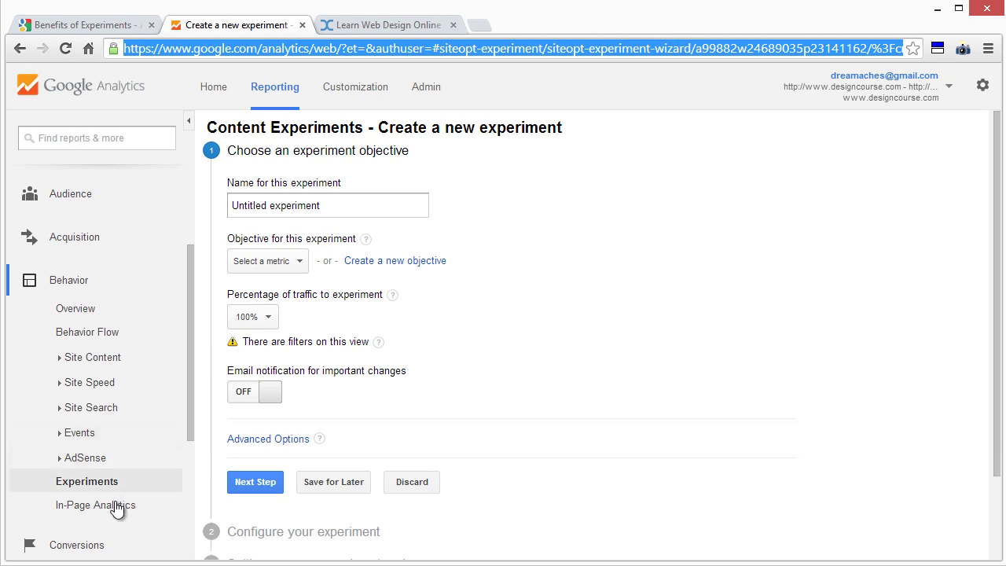
Expand the Conversions section in the report navigation and look over the experiment's name field and available objective metrics.
{"action": "left_click", "coordinate": [108, 542]}
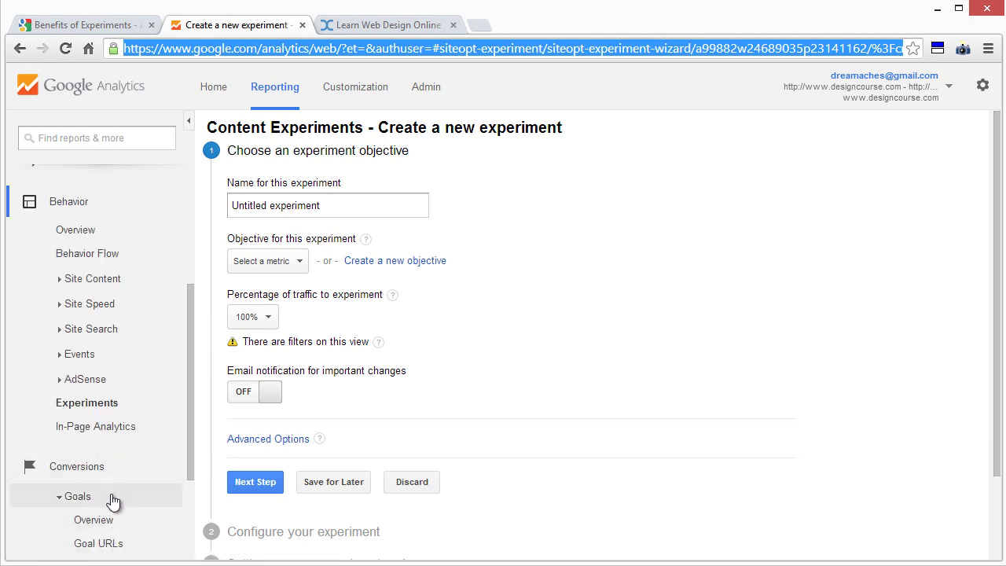
{"action": "left_click", "coordinate": [373, 205]}
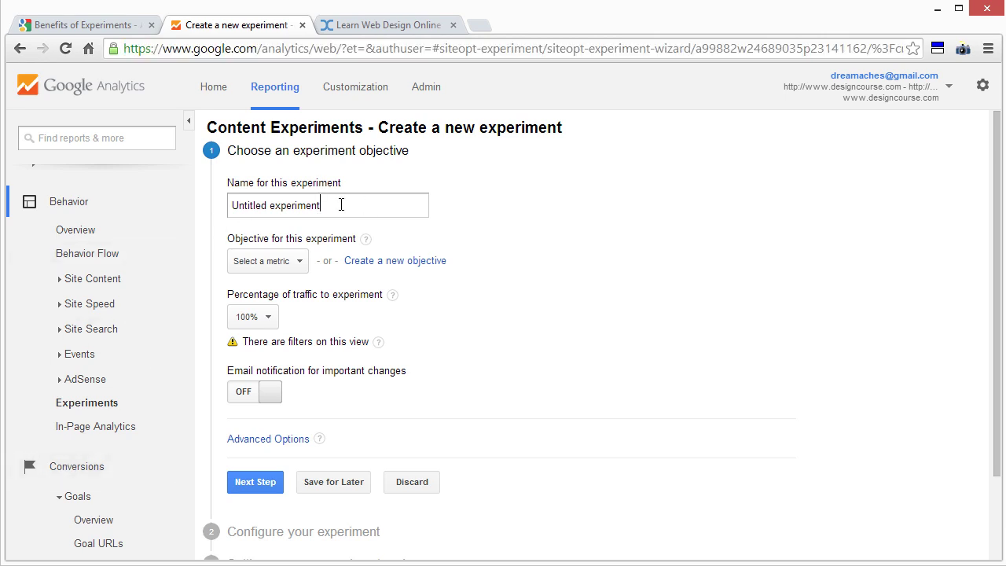
{"action": "triple_click", "coordinate": [322, 206]}
{"action": "left_click", "coordinate": [505, 240]}
{"action": "left_click", "coordinate": [269, 260]}
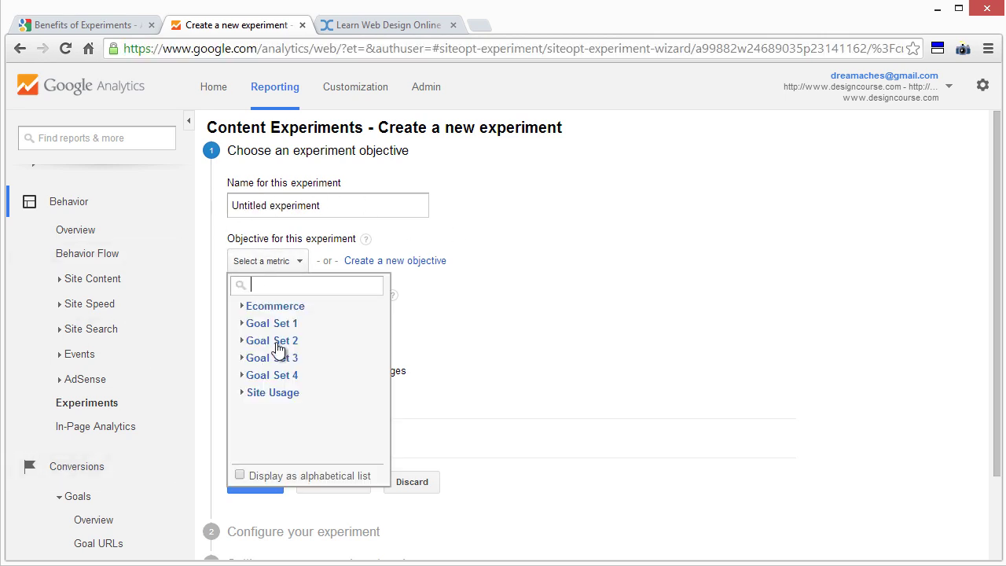
{"action": "left_click", "coordinate": [528, 344]}
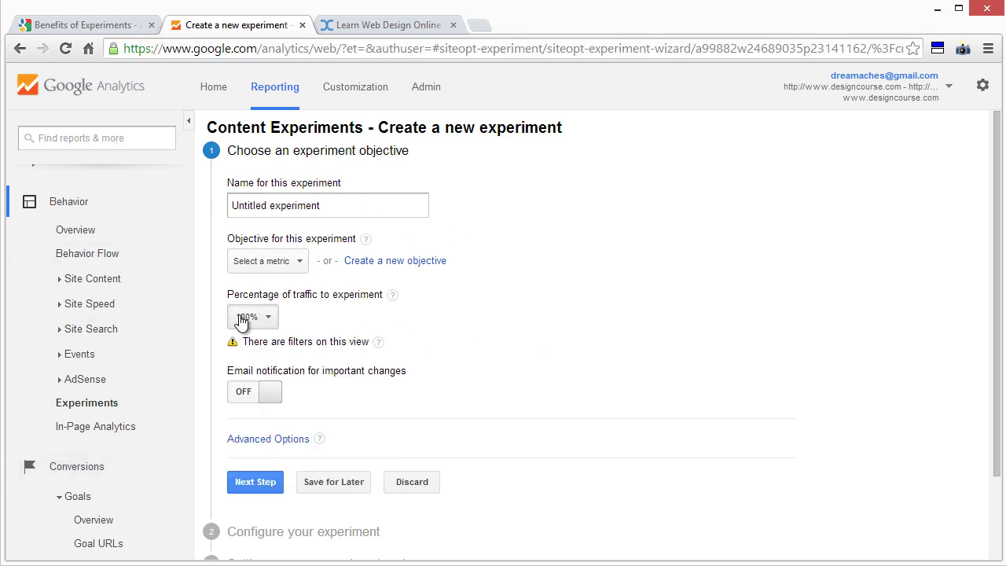
Look at the percentage of traffic options and the remaining settings of the experiment objective stage.
{"action": "left_click_drag", "start_coordinate": [230, 295], "coordinate": [359, 297]}
{"action": "left_click", "coordinate": [293, 300]}
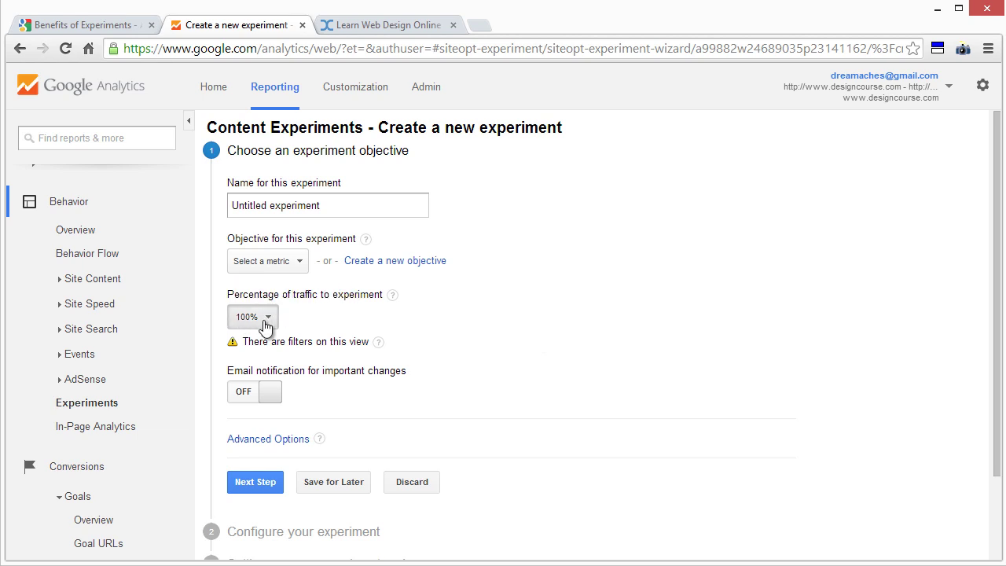
{"action": "left_click", "coordinate": [268, 317]}
{"action": "left_click", "coordinate": [268, 318]}
{"action": "scroll", "coordinate": [550, 319], "scroll_direction": "down", "scroll_amount": 3}
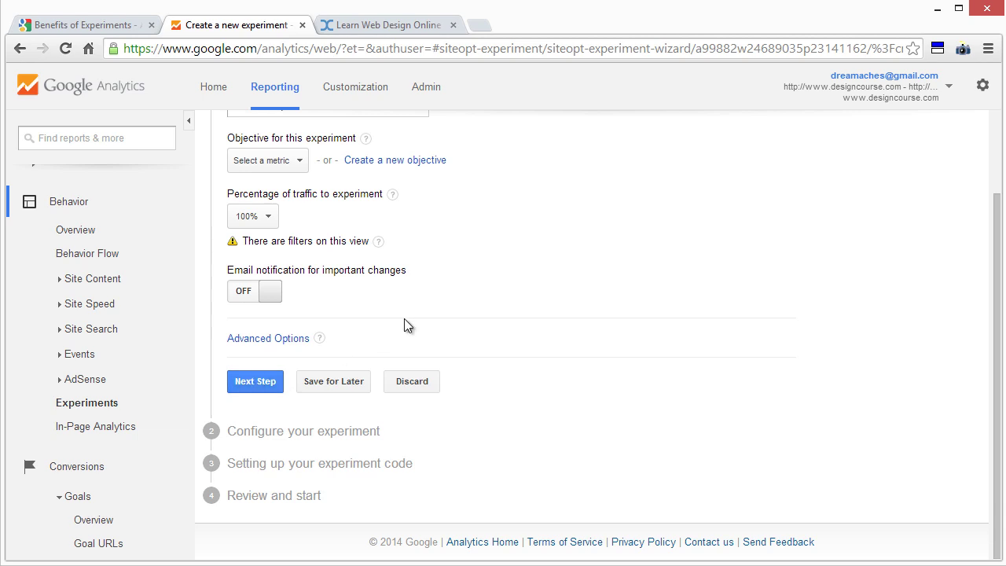
Set the experiment objective to "/begin to /join (Goal 6 Completions)" from Goal Set 2 and proceed to configuring the experiment.
{"action": "scroll", "coordinate": [404, 318], "scroll_direction": "up", "scroll_amount": 1}
{"action": "left_click", "coordinate": [263, 238]}
{"action": "left_click", "coordinate": [269, 319]}
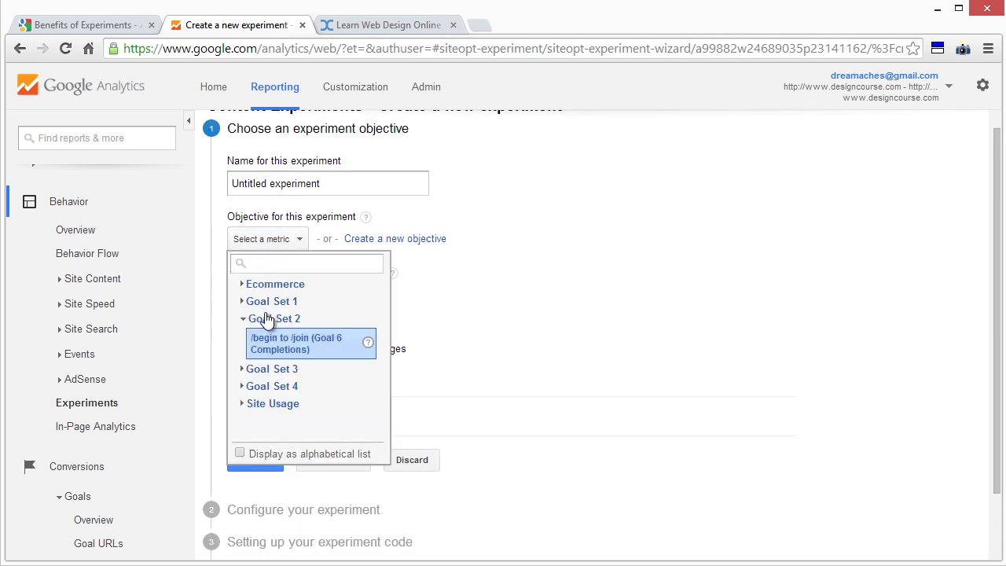
{"action": "left_click", "coordinate": [291, 343]}
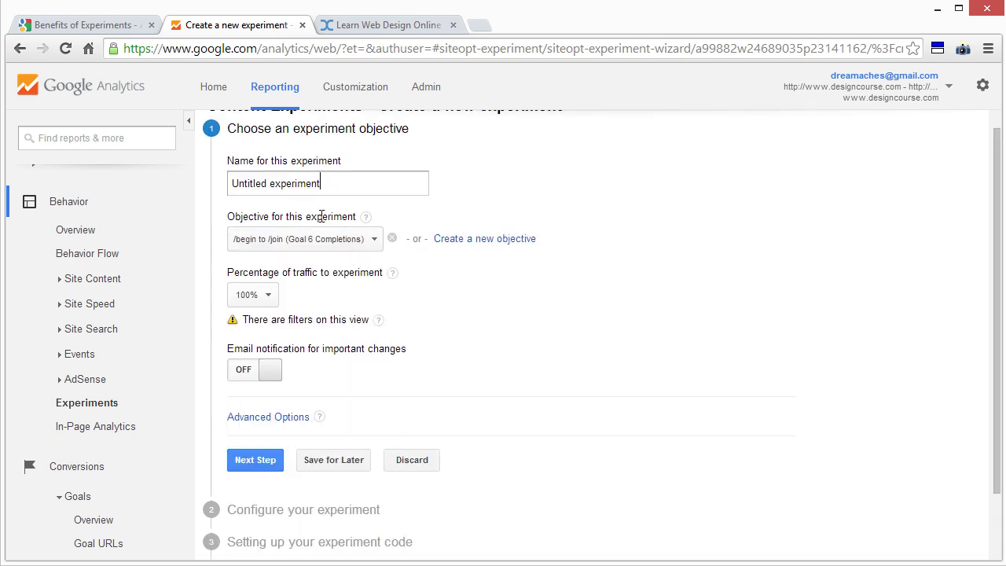
{"action": "left_click", "coordinate": [254, 461]}
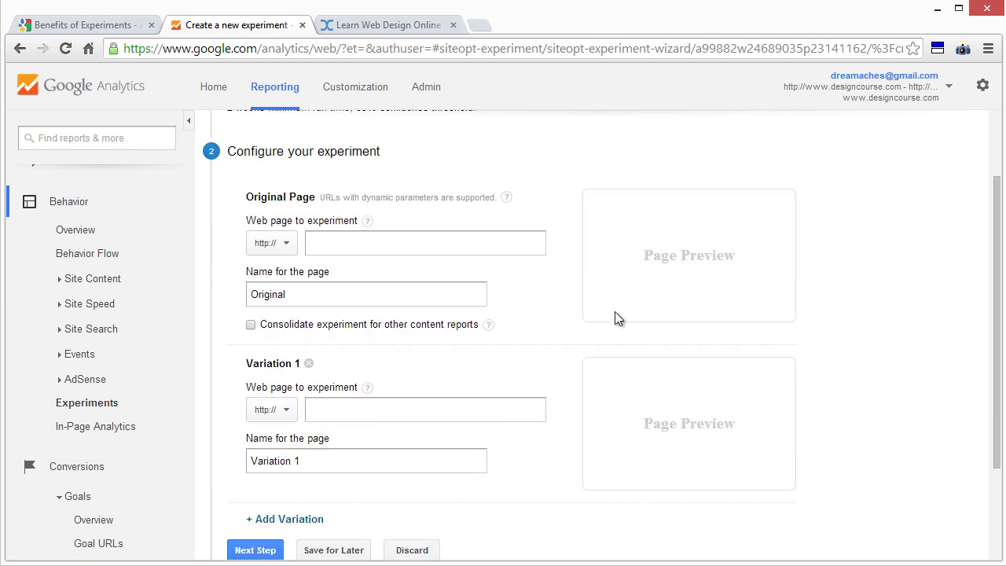
Compare the Original Page and Variation 1 fields with the DesignCourse homepage, ending on the experiment configuration.
{"action": "left_click_drag", "start_coordinate": [288, 197], "coordinate": [321, 202]}
{"action": "left_click", "coordinate": [360, 129]}
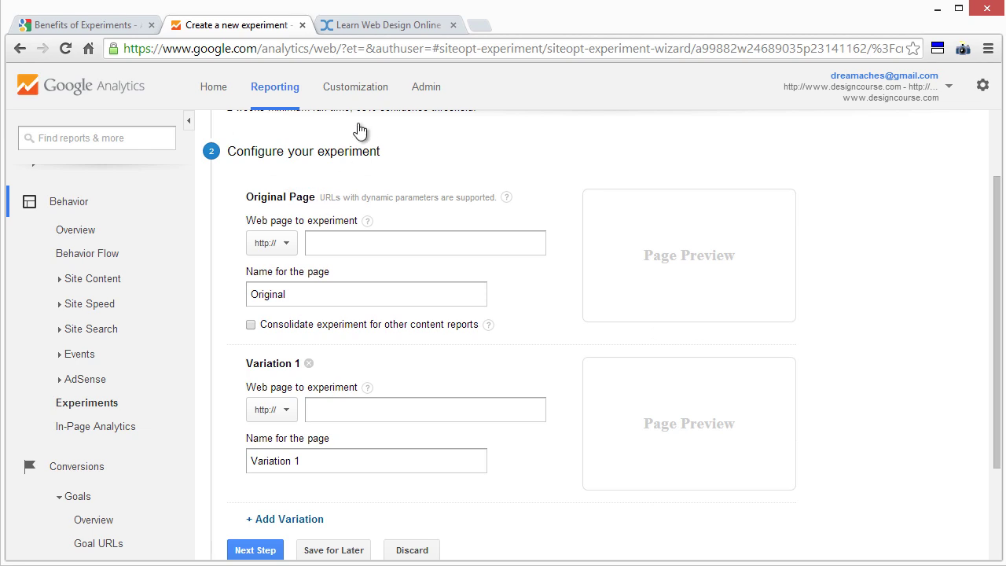
{"action": "left_click", "coordinate": [352, 25]}
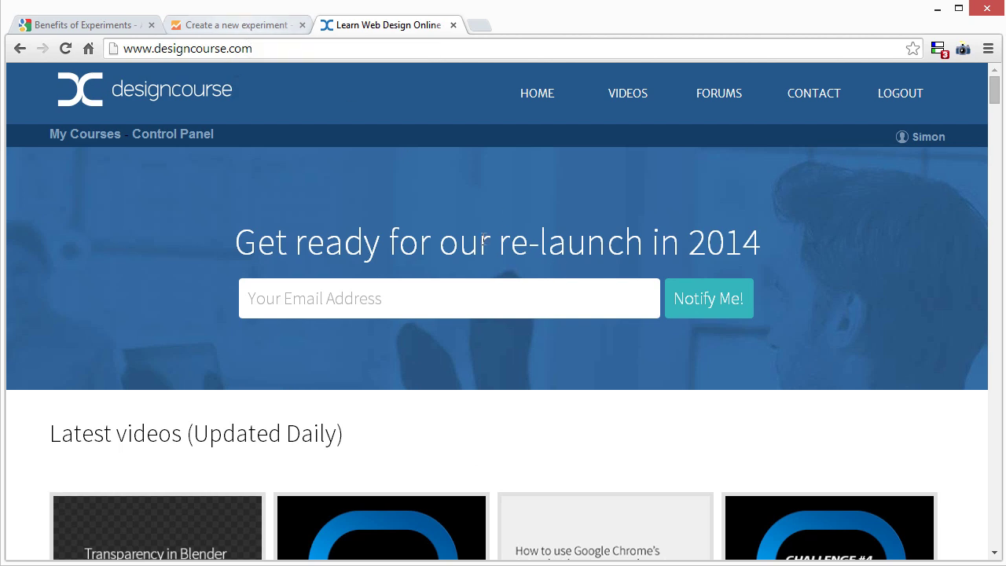
{"action": "left_click", "coordinate": [283, 26]}
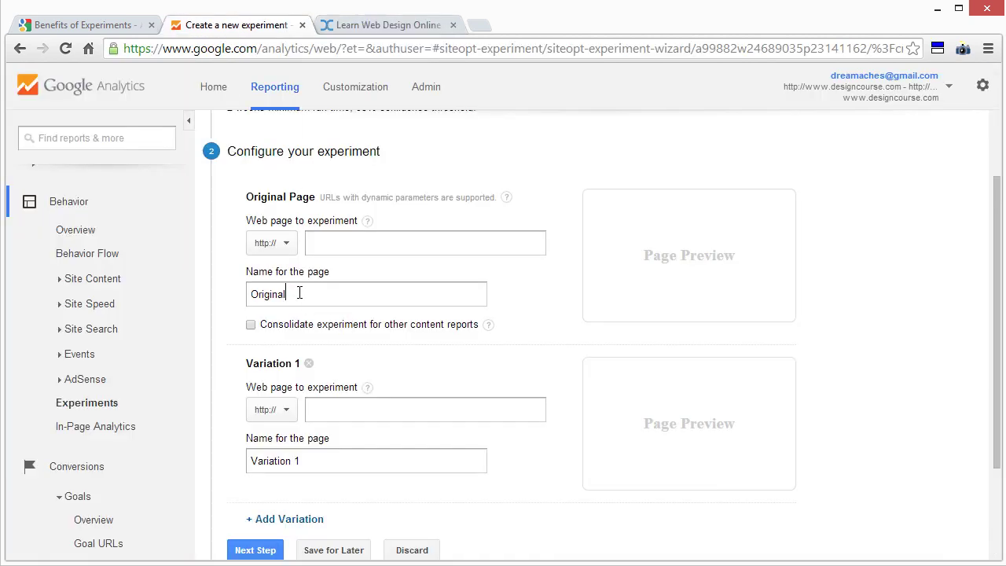
{"action": "left_click", "coordinate": [351, 397]}
{"action": "left_click", "coordinate": [348, 28]}
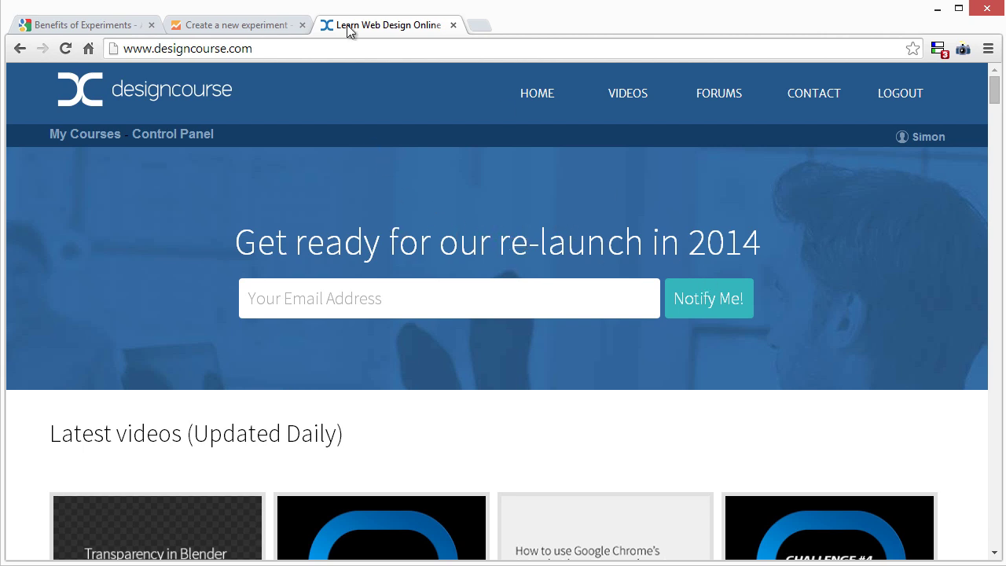
{"action": "left_click", "coordinate": [213, 29]}
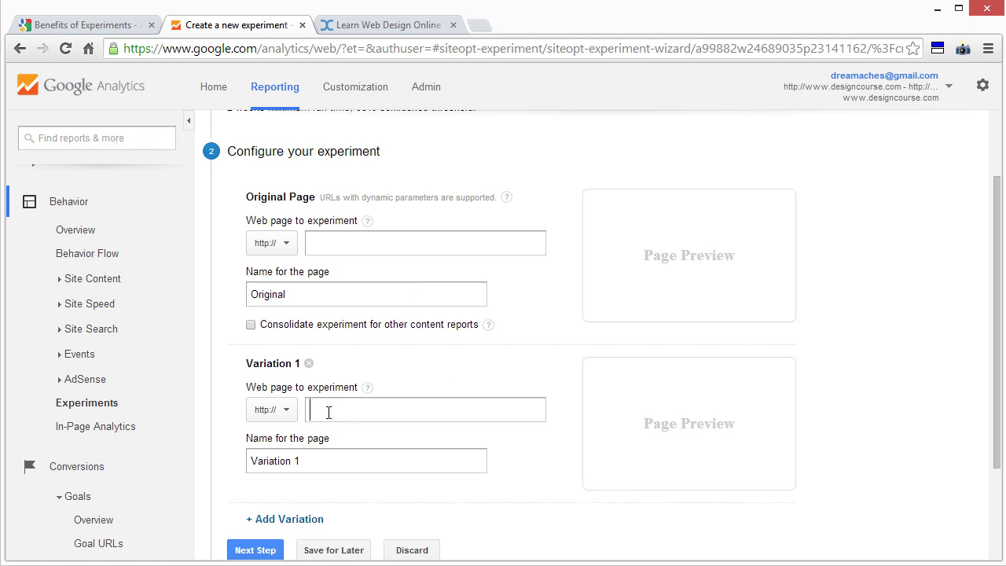
Examine the Original Page and Variation 1 web page and name fields, the Add Variation option and the remaining setup stages.
{"action": "scroll", "coordinate": [433, 431], "scroll_direction": "down", "scroll_amount": 3}
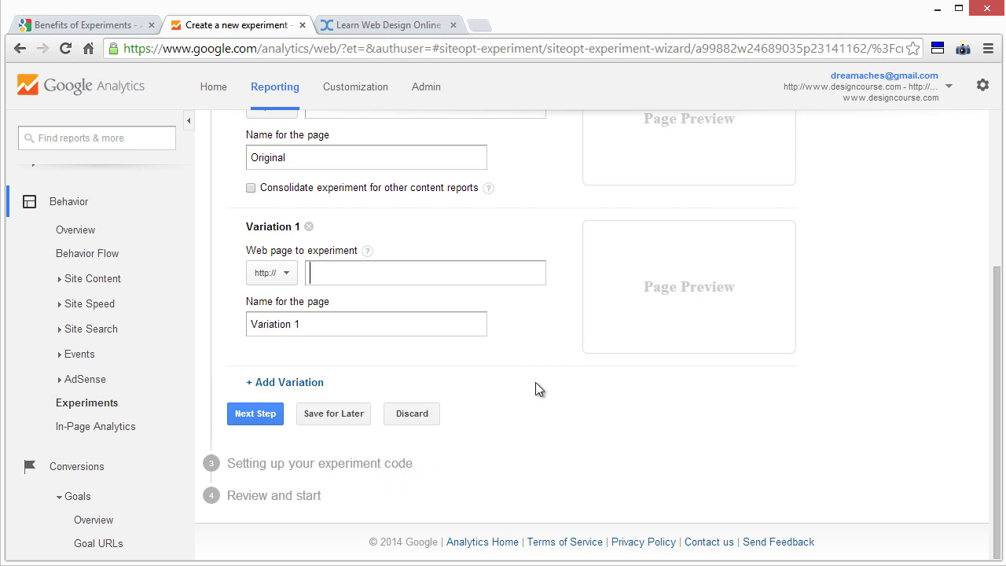
{"action": "scroll", "coordinate": [536, 389], "scroll_direction": "up", "scroll_amount": 1}
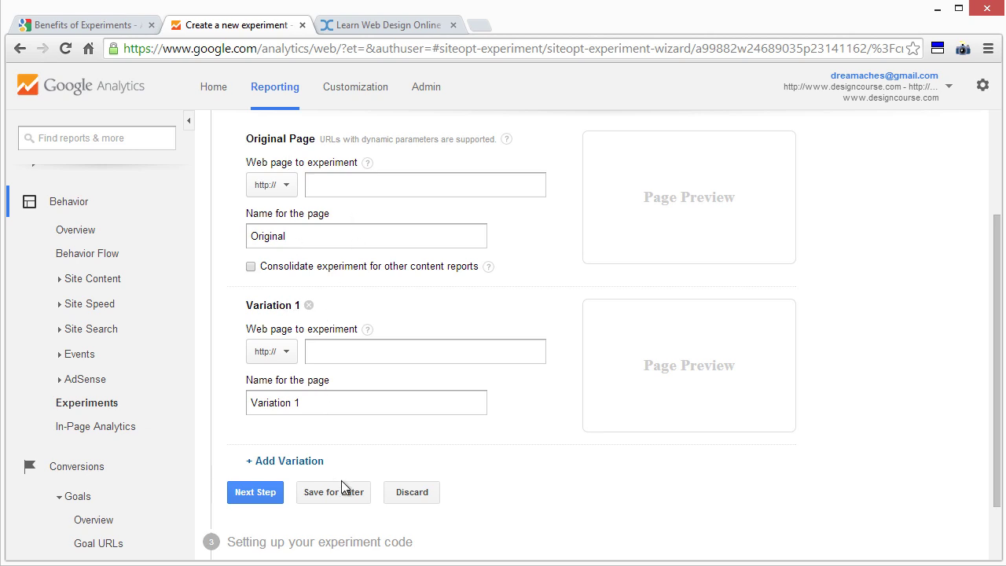
{"action": "scroll", "coordinate": [341, 480], "scroll_direction": "down", "scroll_amount": 2}
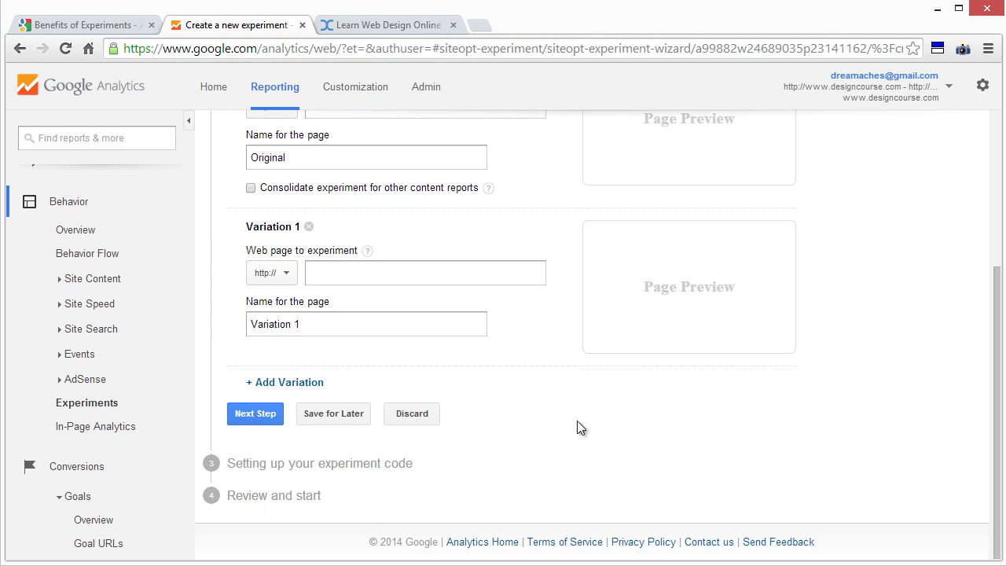
{"action": "scroll", "coordinate": [578, 422], "scroll_direction": "up", "scroll_amount": 1}
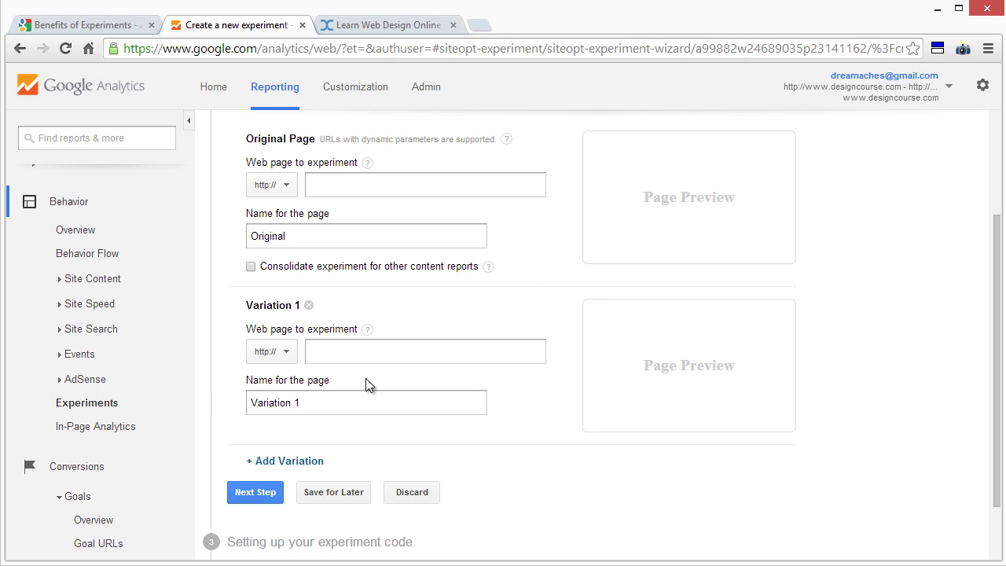
{"action": "left_click_drag", "start_coordinate": [365, 379], "coordinate": [246, 380]}
{"action": "left_click", "coordinate": [252, 379]}
Search Google for "split testing service" in place of the experiment setup page and view the first results.
{"action": "left_click", "coordinate": [226, 49]}
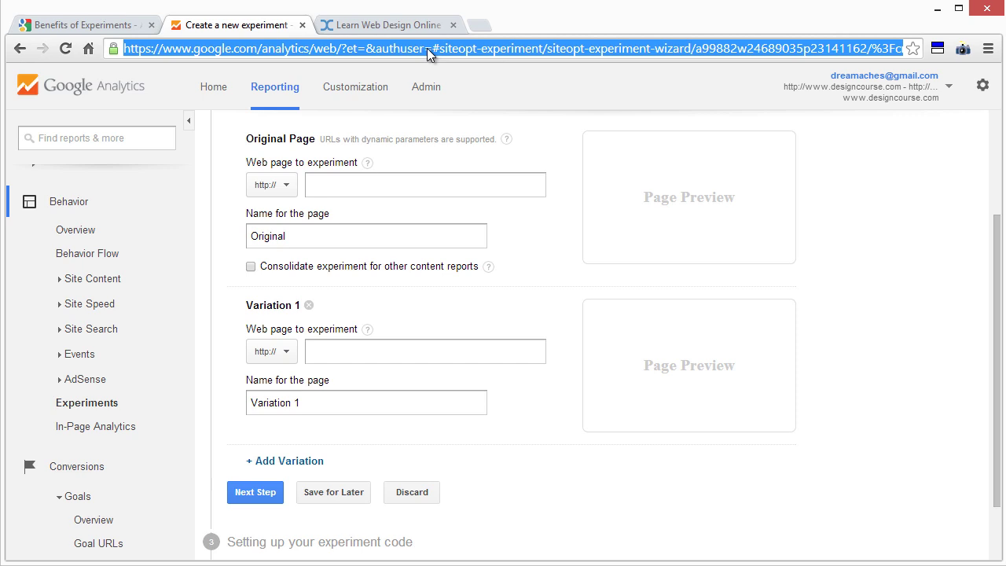
{"action": "type", "text": "split testing service"}
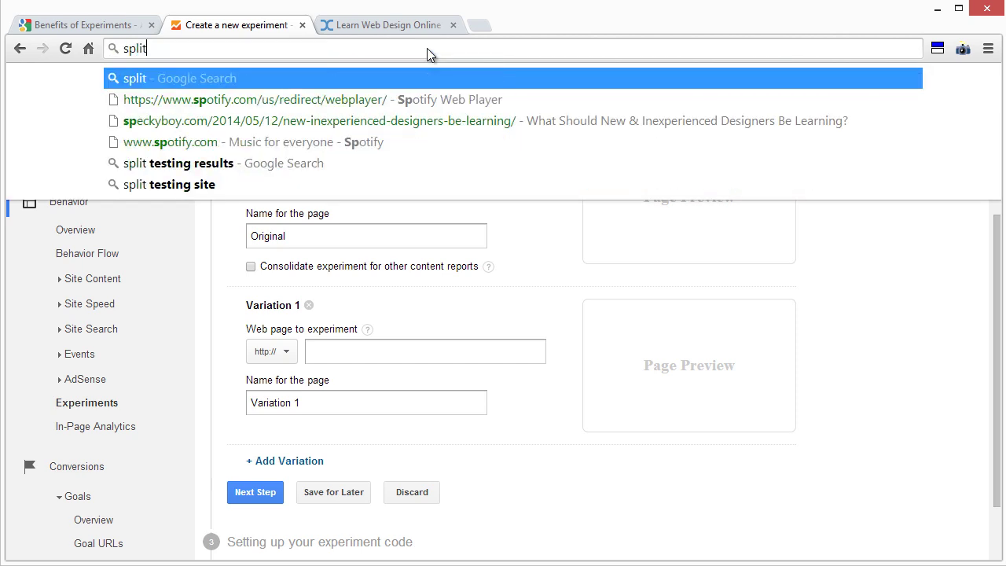
{"action": "key", "text": "Return"}
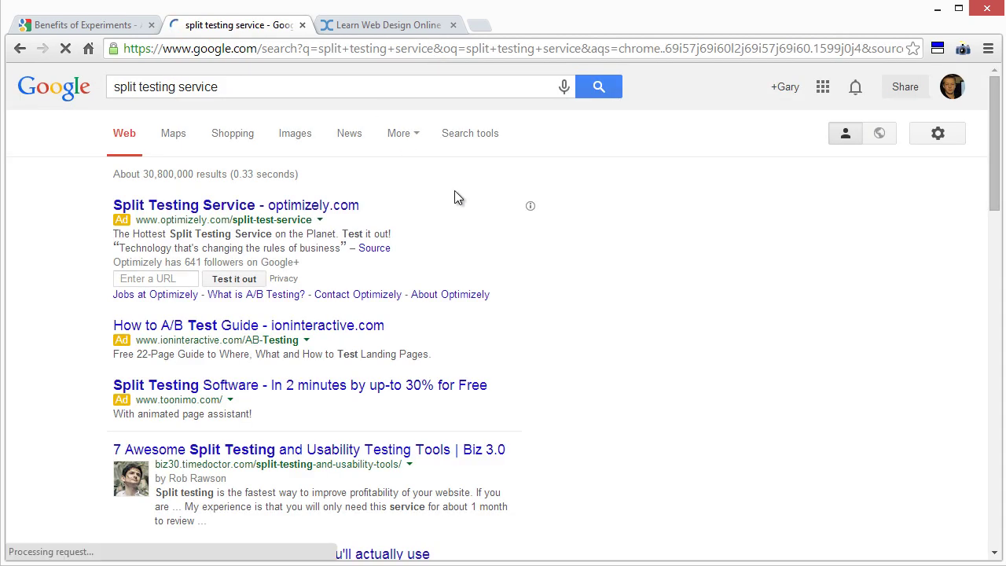
{"action": "scroll", "coordinate": [557, 272], "scroll_direction": "down", "scroll_amount": 1}
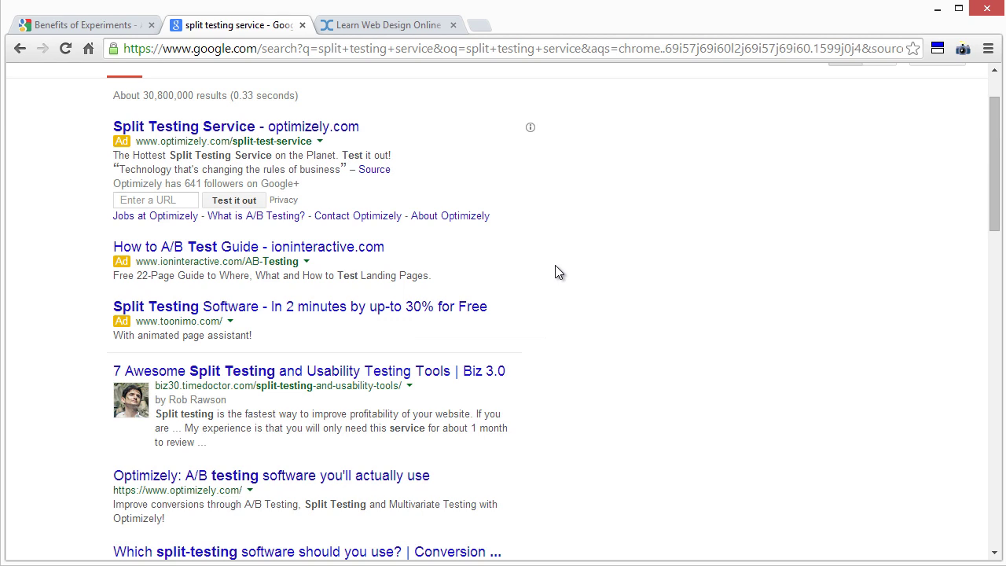
Open the optimizely.com Split Testing Service ad in a new browser tab and go to the Optimizely homepage.
{"action": "middle_click", "coordinate": [198, 129]}
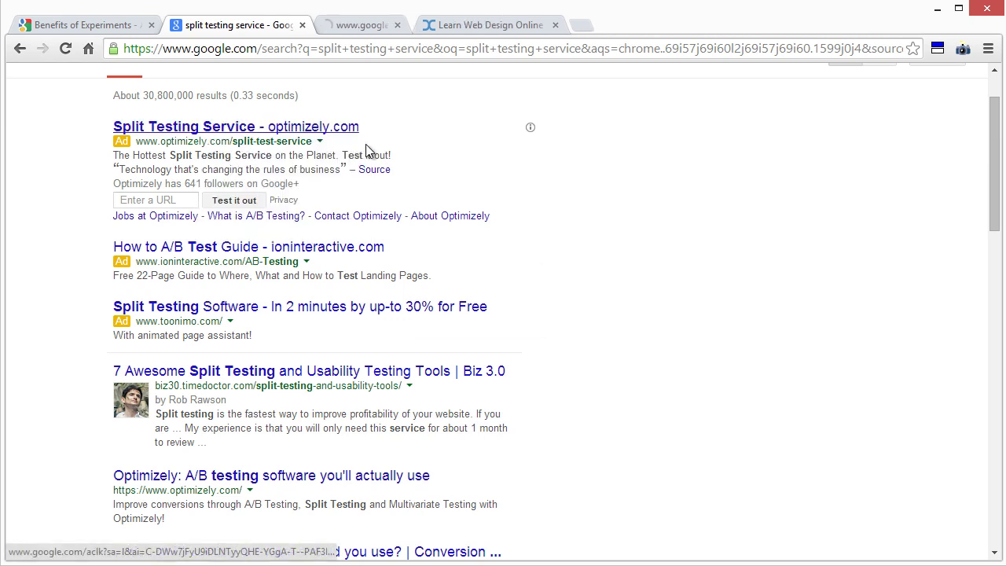
{"action": "left_click", "coordinate": [369, 25]}
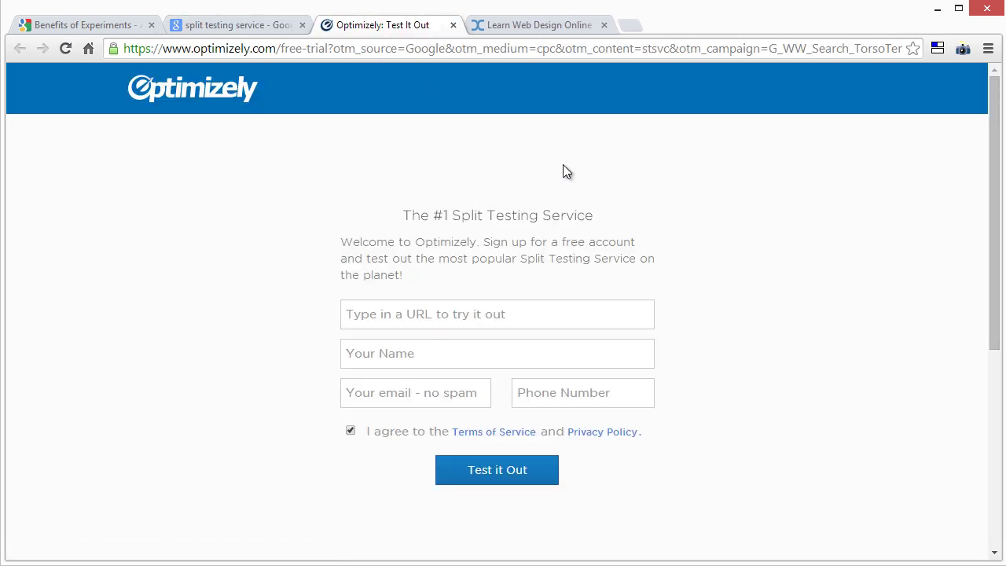
{"action": "left_click", "coordinate": [203, 90]}
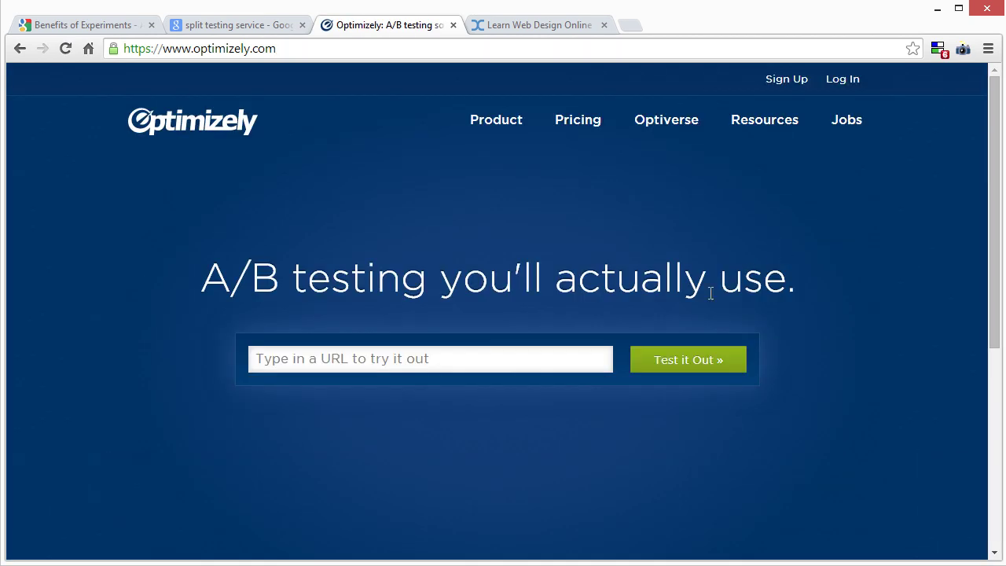
Open Optimizely's Plans and Pricing page, review the Bronze, Silver, Gold and Platinum plans, and return to the homepage.
{"action": "left_click", "coordinate": [578, 122]}
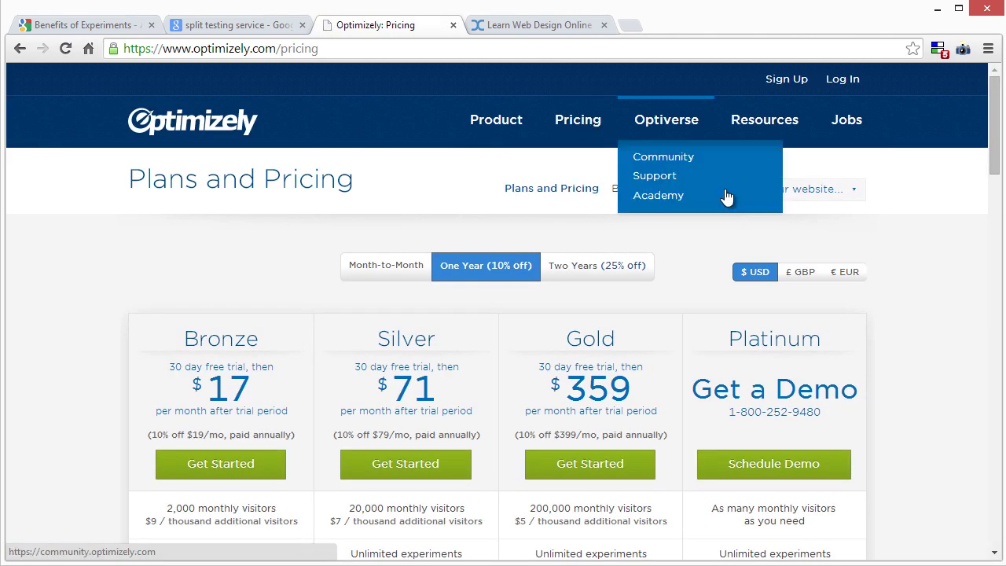
{"action": "scroll", "coordinate": [872, 310], "scroll_direction": "down", "scroll_amount": 2}
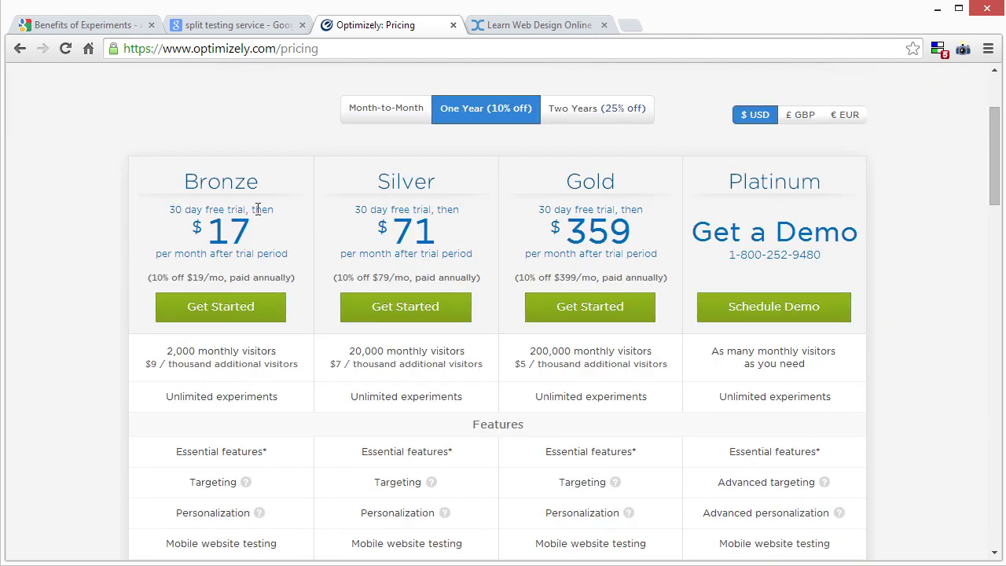
{"action": "left_click", "coordinate": [19, 49]}
Go back to the split testing service search results and read through the whole results page for other services.
{"action": "left_click", "coordinate": [216, 28]}
{"action": "scroll", "coordinate": [435, 248], "scroll_direction": "down", "scroll_amount": 2}
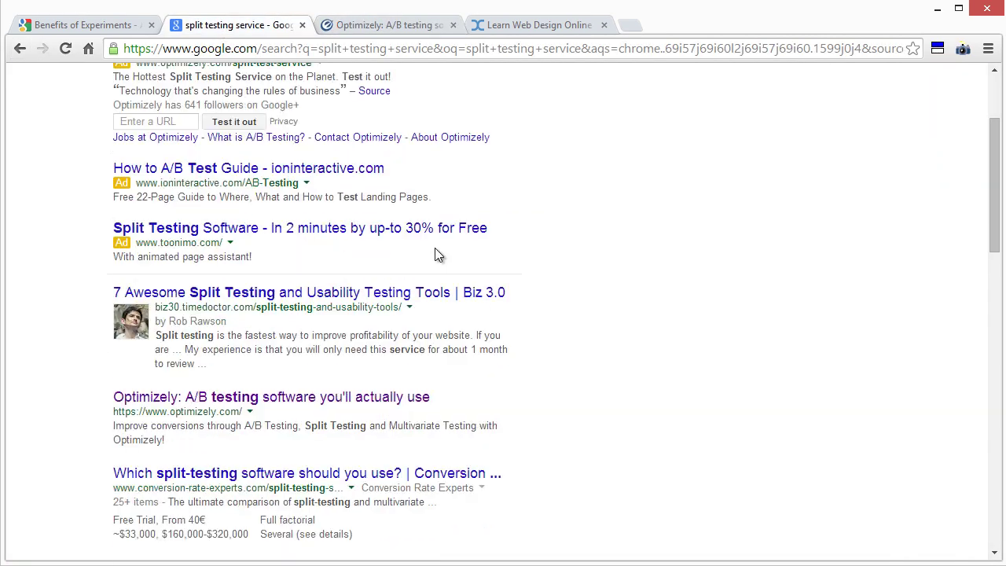
{"action": "scroll", "coordinate": [435, 248], "scroll_direction": "down", "scroll_amount": 1}
{"action": "scroll", "coordinate": [434, 248], "scroll_direction": "down", "scroll_amount": 3}
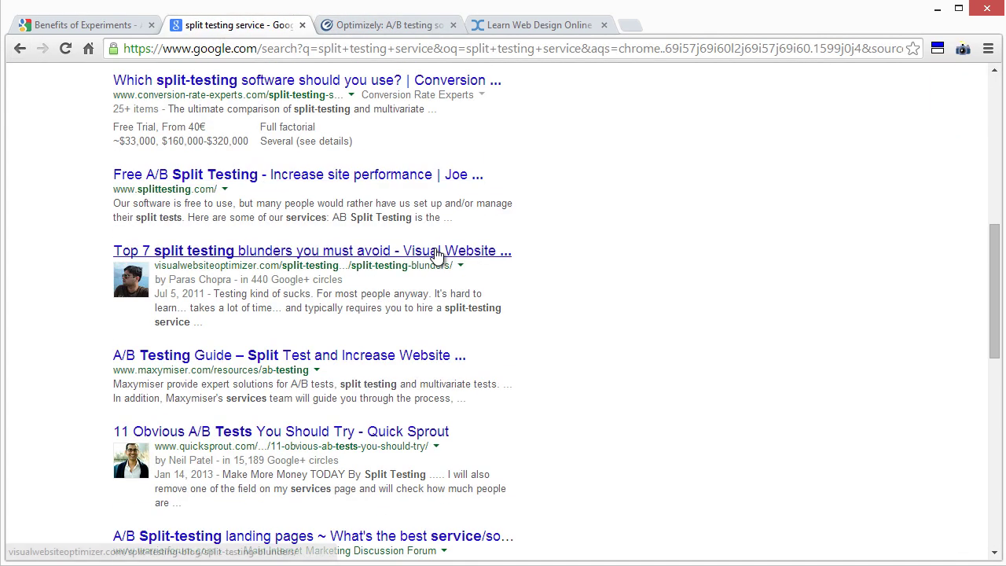
{"action": "scroll", "coordinate": [438, 255], "scroll_direction": "down", "scroll_amount": 2}
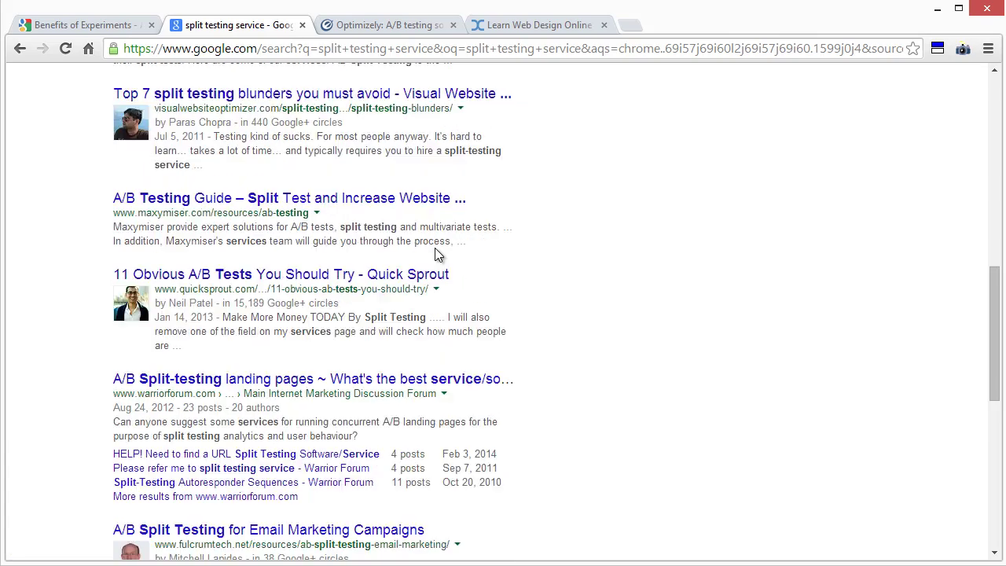
{"action": "scroll", "coordinate": [438, 256], "scroll_direction": "down", "scroll_amount": 2}
{"action": "scroll", "coordinate": [435, 254], "scroll_direction": "down", "scroll_amount": 1}
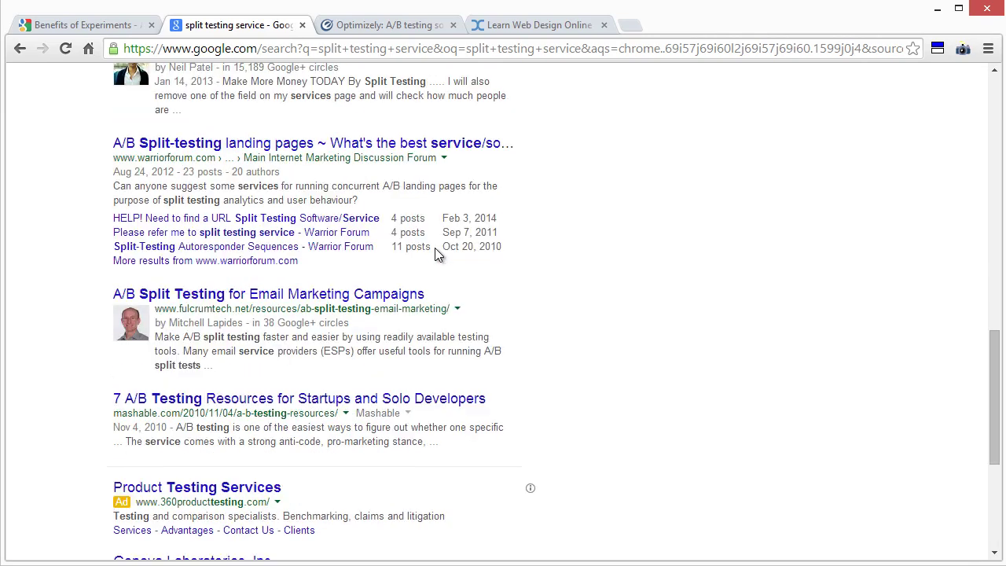
{"action": "scroll", "coordinate": [435, 254], "scroll_direction": "up", "scroll_amount": 13}
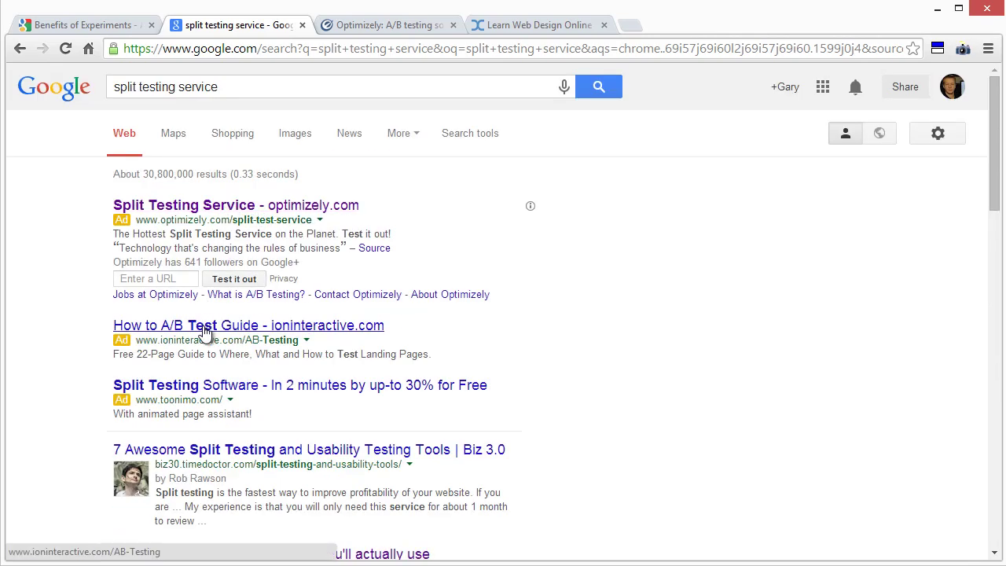
Shorten the Google query to "split testing", run the search and look through the results.
{"action": "left_click", "coordinate": [225, 84]}
{"action": "key", "text": "BackSpace"}
{"action": "key", "text": "BackSpace"}
{"action": "key", "text": "BackSpace"}
{"action": "key", "text": "BackSpace"}
{"action": "key", "text": "BackSpace"}
{"action": "key", "text": "BackSpace"}
{"action": "key", "text": "BackSpace"}
{"action": "key", "text": "BackSpace"}
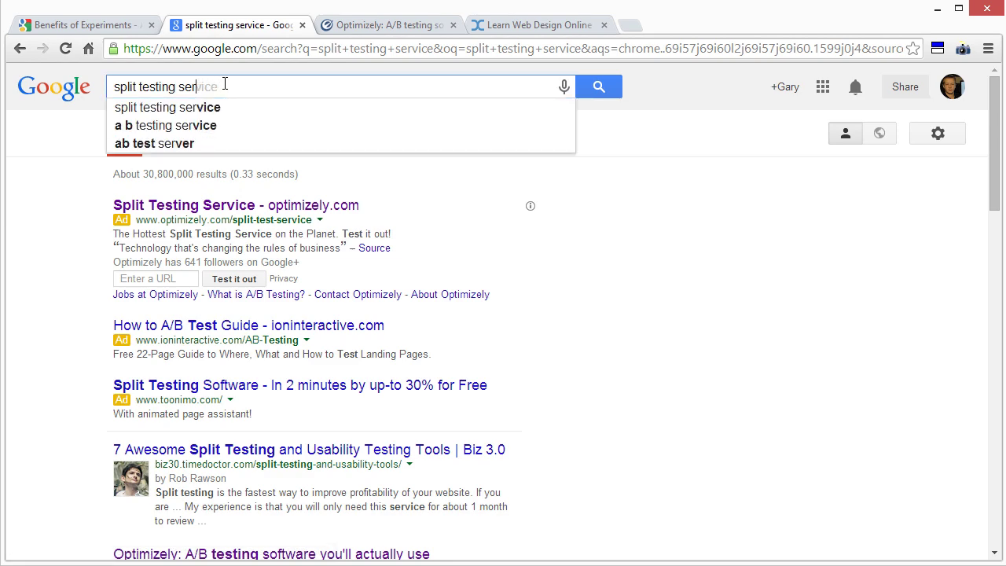
{"action": "key", "text": "Return"}
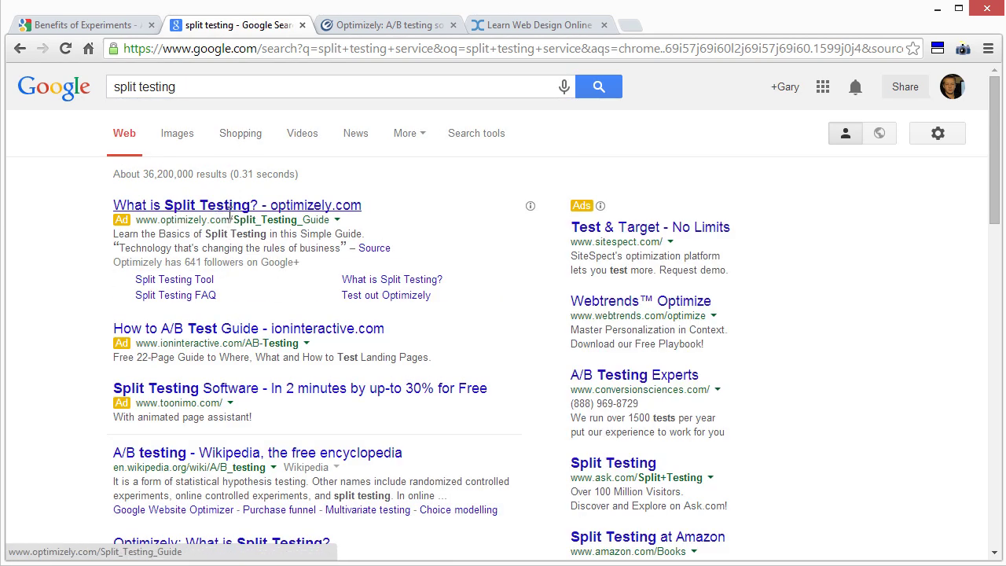
{"action": "scroll", "coordinate": [377, 338], "scroll_direction": "down", "scroll_amount": 2}
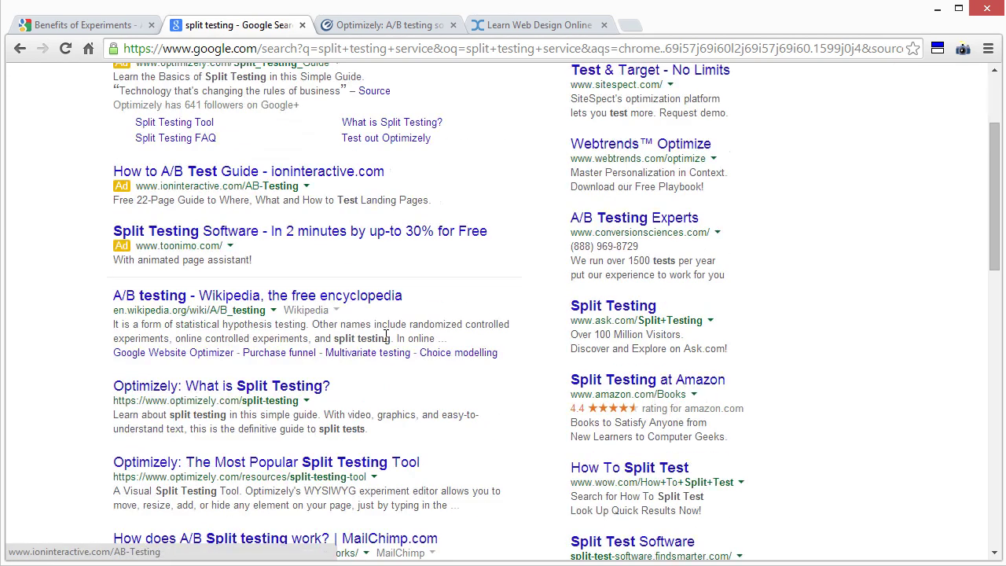
Open the toonimo.com Split Testing Software ad in a new browser tab, view its landing page, and close that tab.
{"action": "right_click", "coordinate": [231, 231]}
{"action": "left_click", "coordinate": [259, 238]}
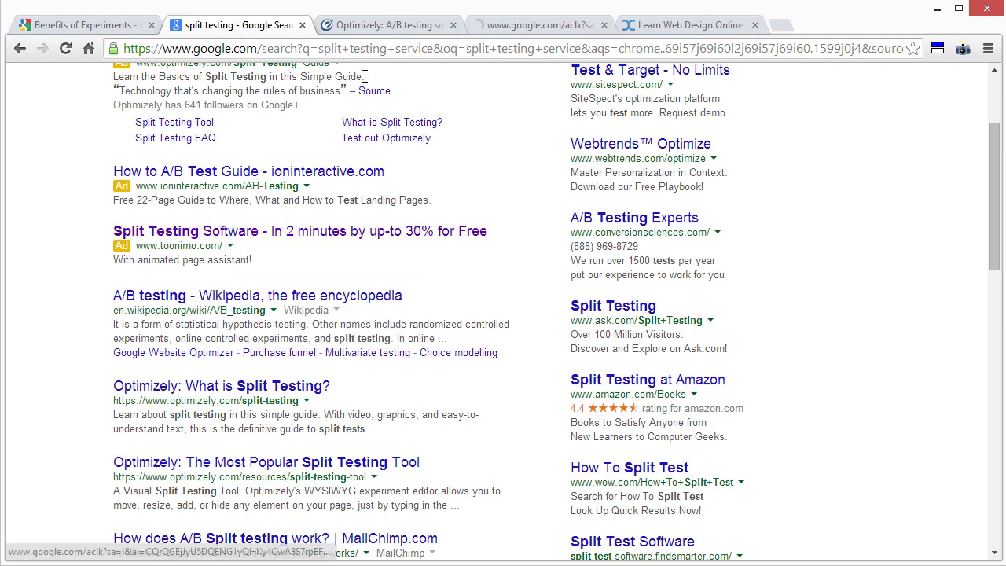
{"action": "left_click", "coordinate": [532, 29]}
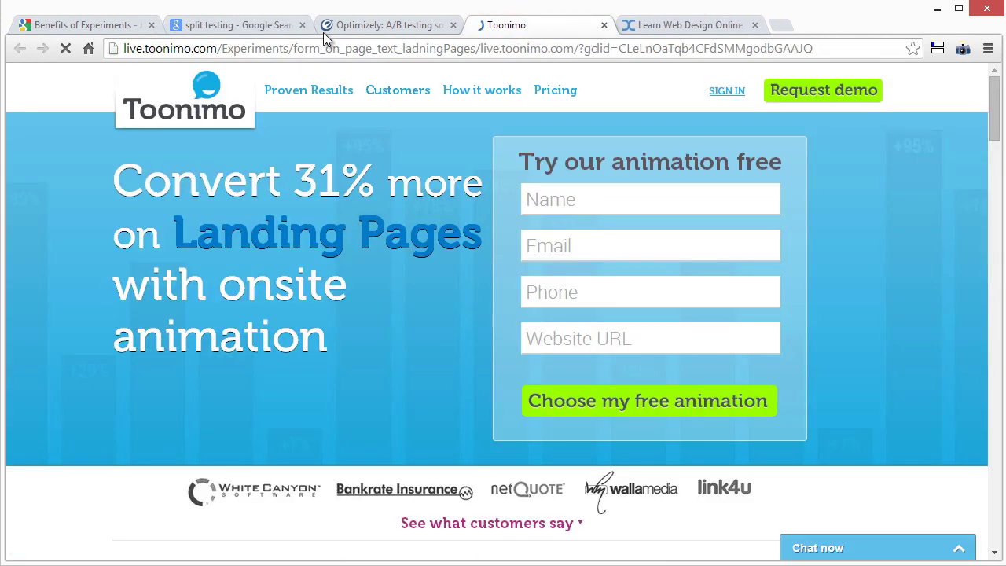
{"action": "left_click", "coordinate": [230, 25]}
{"action": "scroll", "coordinate": [403, 216], "scroll_direction": "down", "scroll_amount": 1}
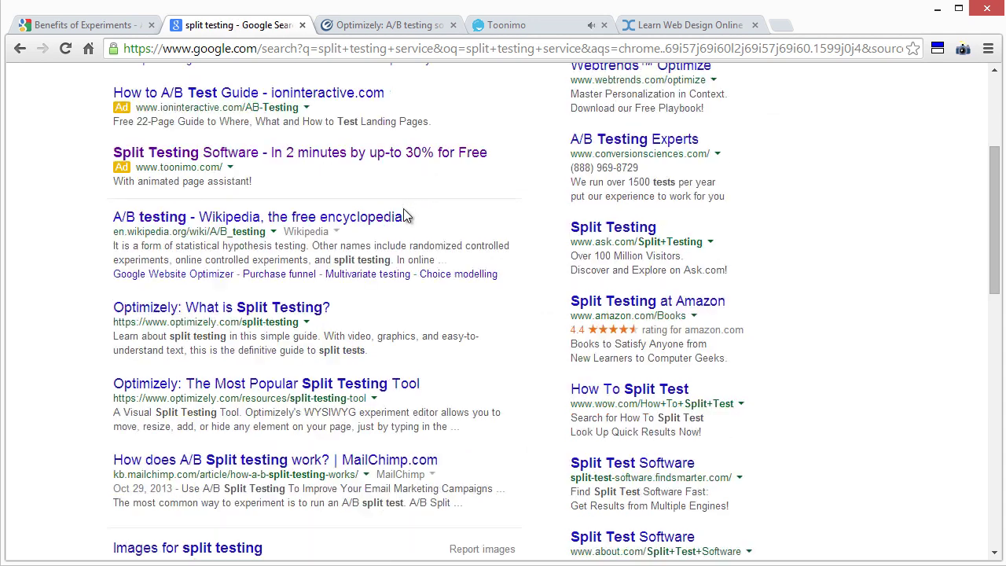
{"action": "left_click", "coordinate": [503, 25]}
{"action": "left_click", "coordinate": [603, 25]}
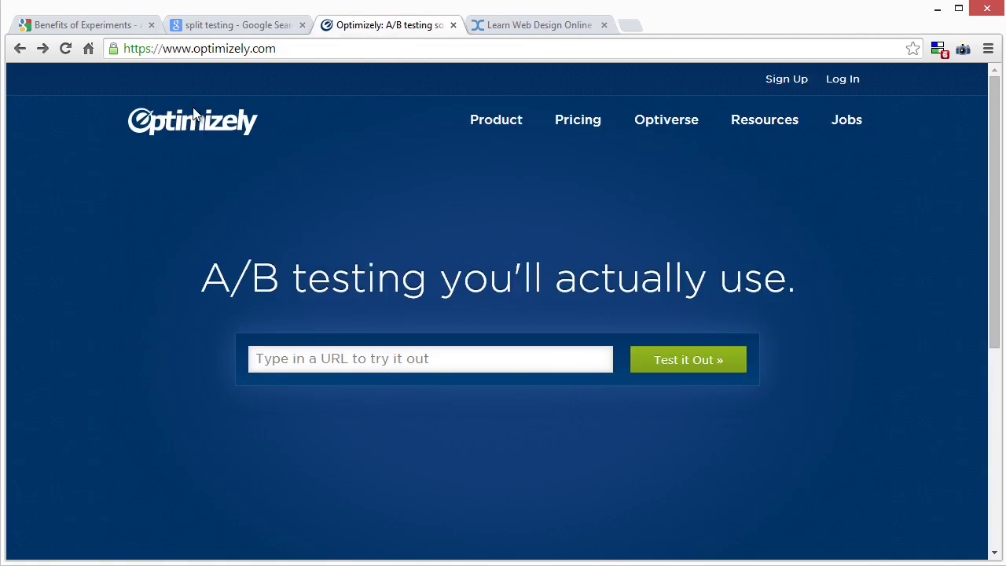
Return to the split testing search results, look further down the page and open the visualwebsiteoptimizer.com A/B Testing Tool result.
{"action": "left_click", "coordinate": [198, 20]}
{"action": "scroll", "coordinate": [288, 229], "scroll_direction": "down", "scroll_amount": 1}
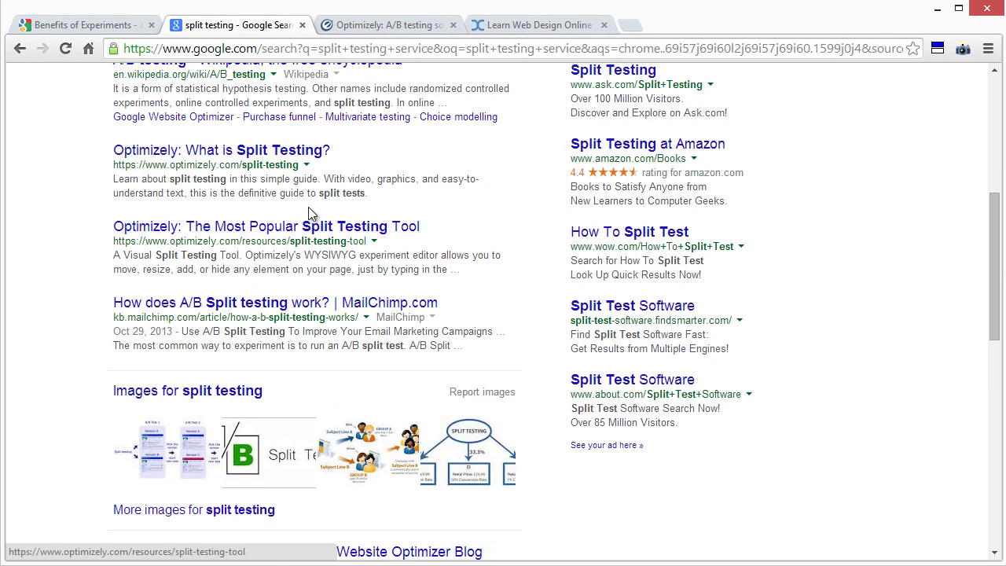
{"action": "scroll", "coordinate": [80, 252], "scroll_direction": "down", "scroll_amount": 3}
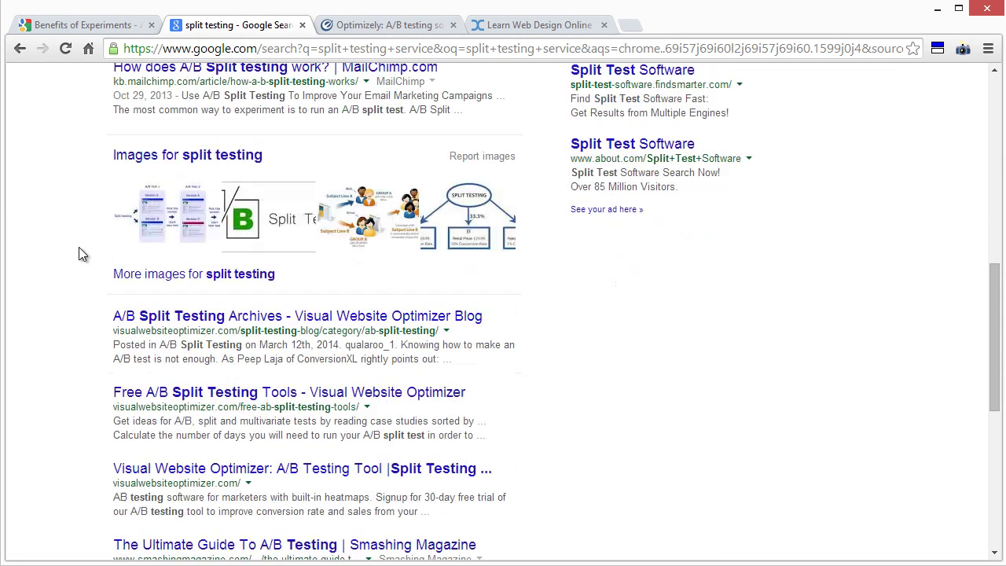
{"action": "scroll", "coordinate": [80, 252], "scroll_direction": "down", "scroll_amount": 2}
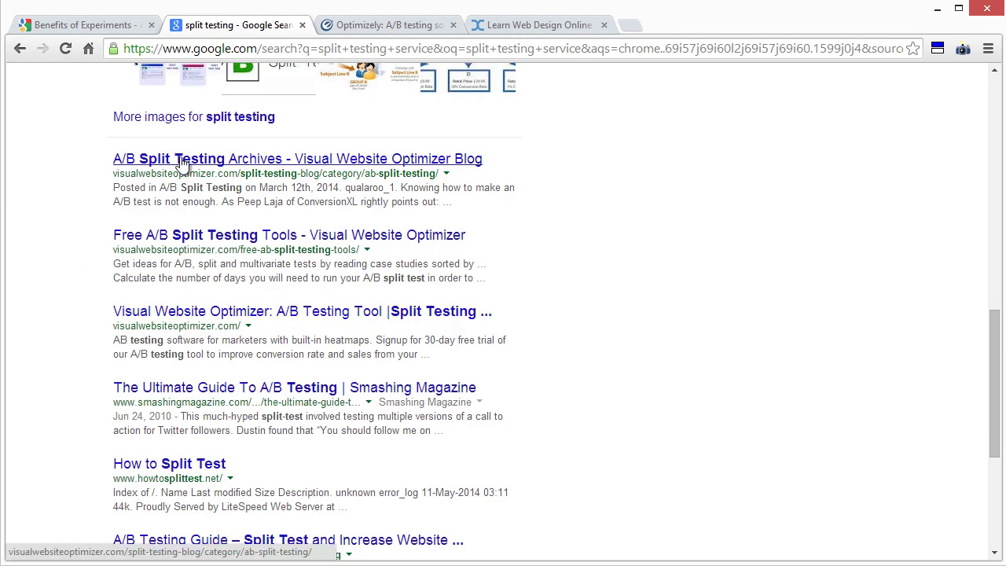
{"action": "left_click", "coordinate": [225, 312]}
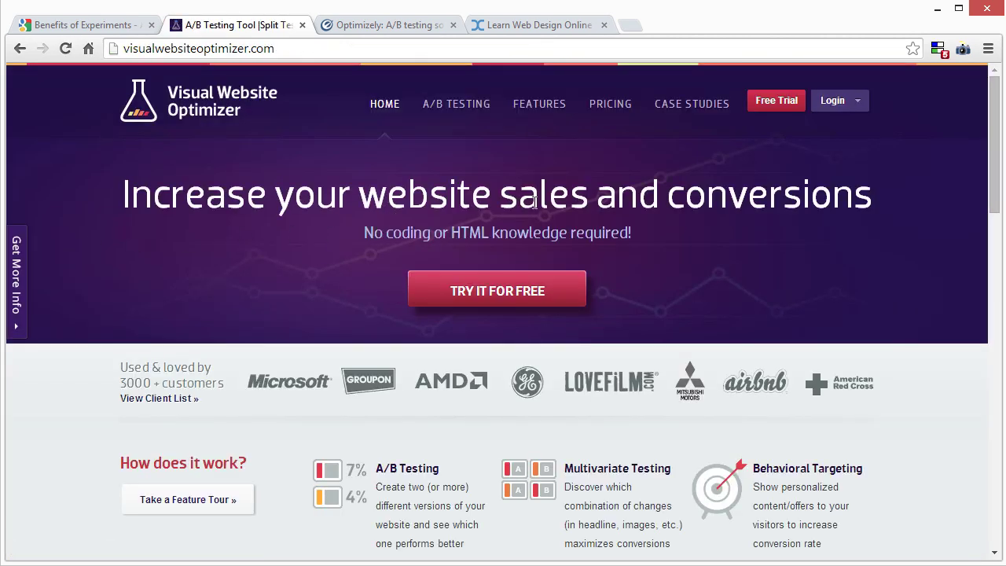
Read through the Visual Website Optimizer homepage, covering its headline, feature overview, customer case studies and testimonials.
{"action": "scroll", "coordinate": [784, 243], "scroll_direction": "down", "scroll_amount": 9}
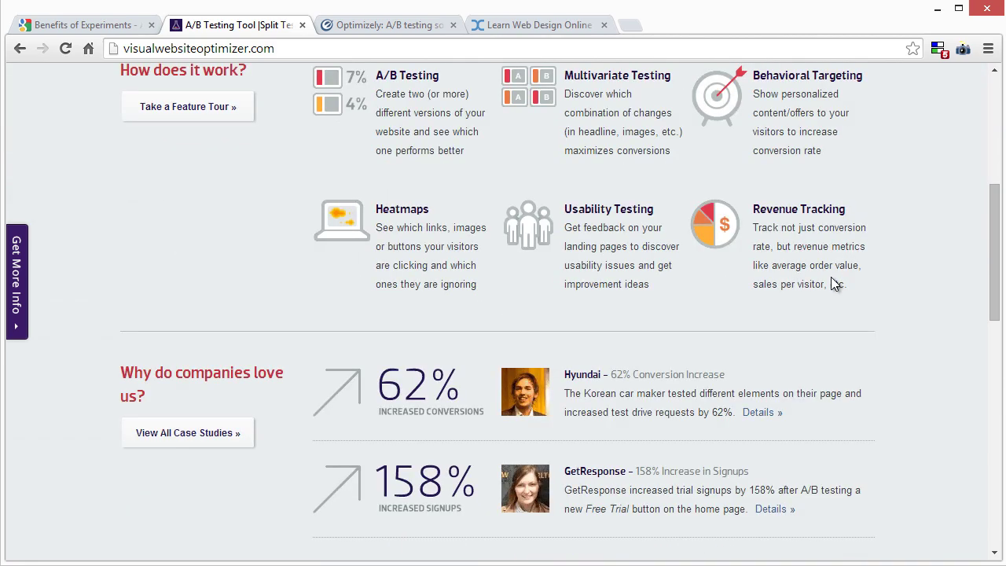
{"action": "scroll", "coordinate": [831, 277], "scroll_direction": "down", "scroll_amount": 3}
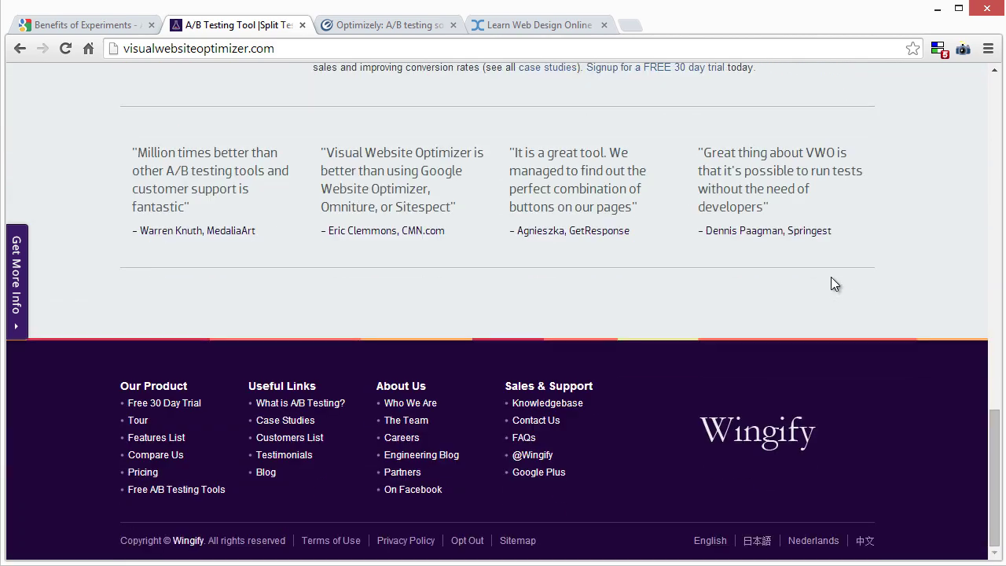
{"action": "scroll", "coordinate": [842, 308], "scroll_direction": "up", "scroll_amount": 14}
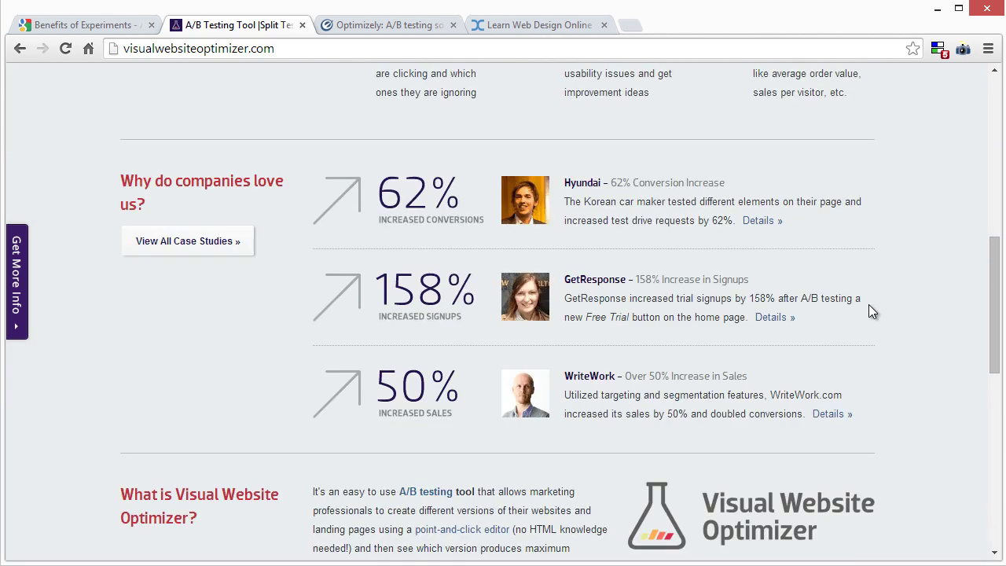
{"action": "scroll", "coordinate": [871, 310], "scroll_direction": "up", "scroll_amount": 2}
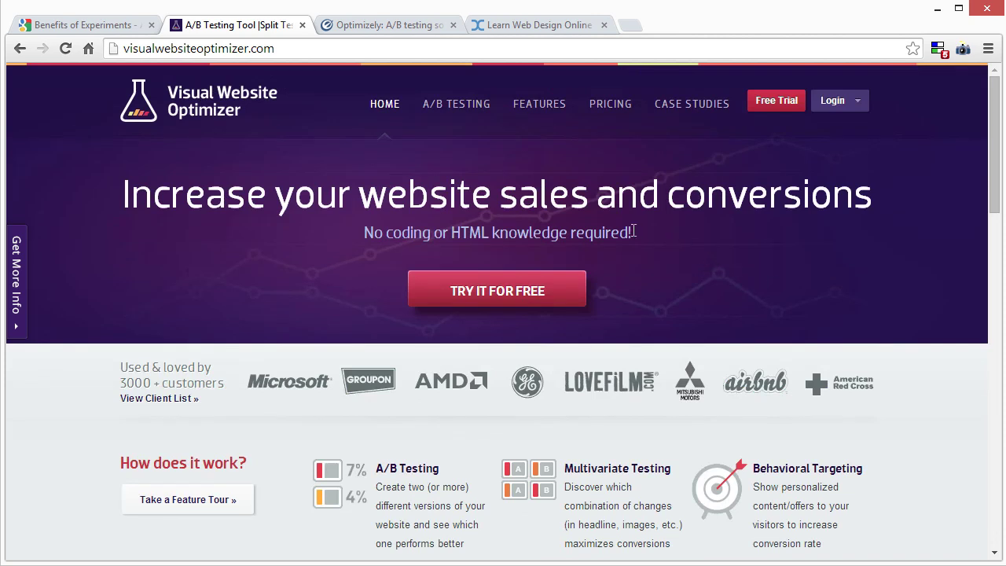
{"action": "left_click_drag", "start_coordinate": [633, 233], "coordinate": [117, 195]}
{"action": "left_click", "coordinate": [123, 176]}
{"action": "left_click", "coordinate": [692, 242]}
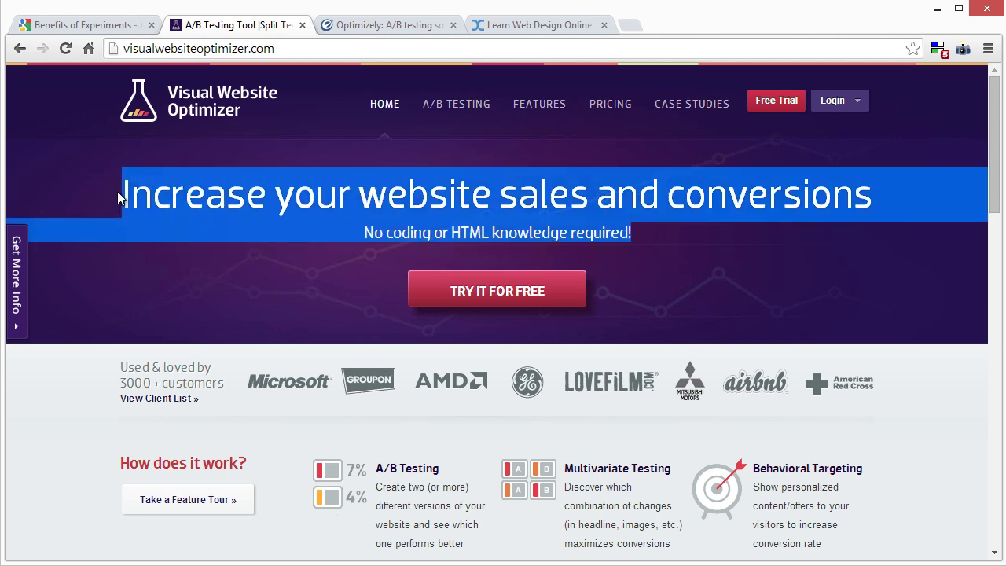
{"action": "left_click", "coordinate": [110, 198]}
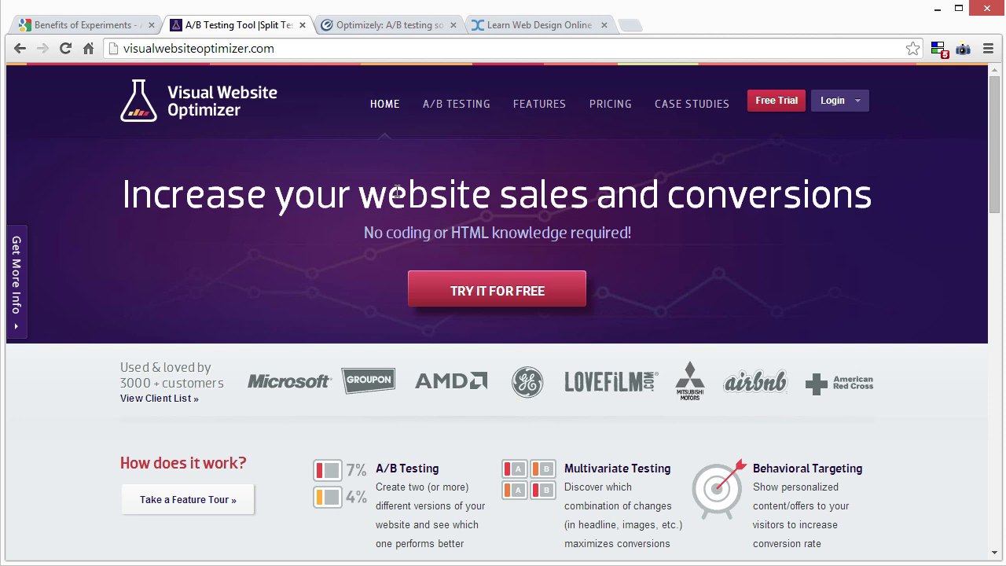
{"action": "double_click", "coordinate": [344, 189]}
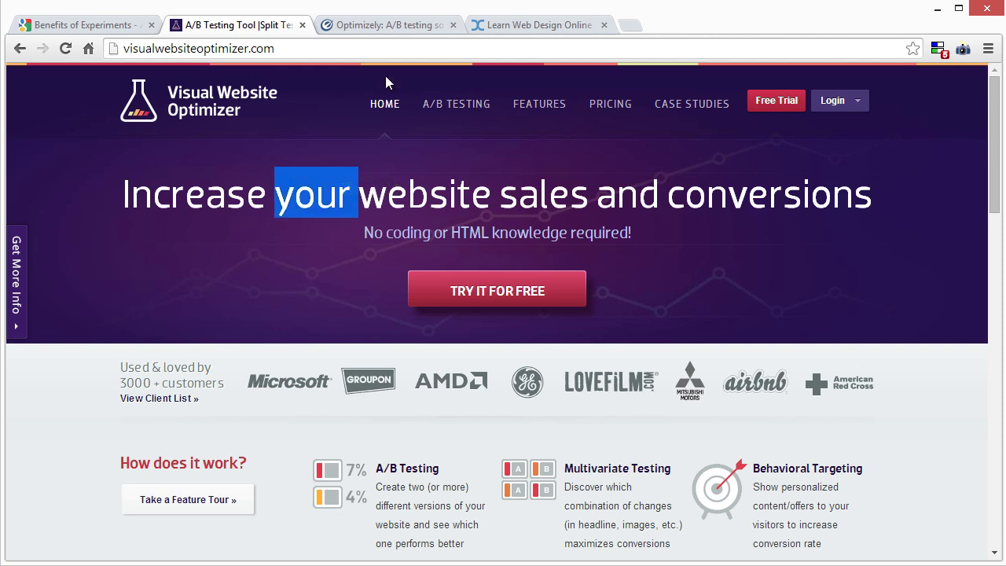
{"action": "left_click", "coordinate": [392, 49]}
{"action": "left_click", "coordinate": [535, 26]}
{"action": "left_click", "coordinate": [517, 46]}
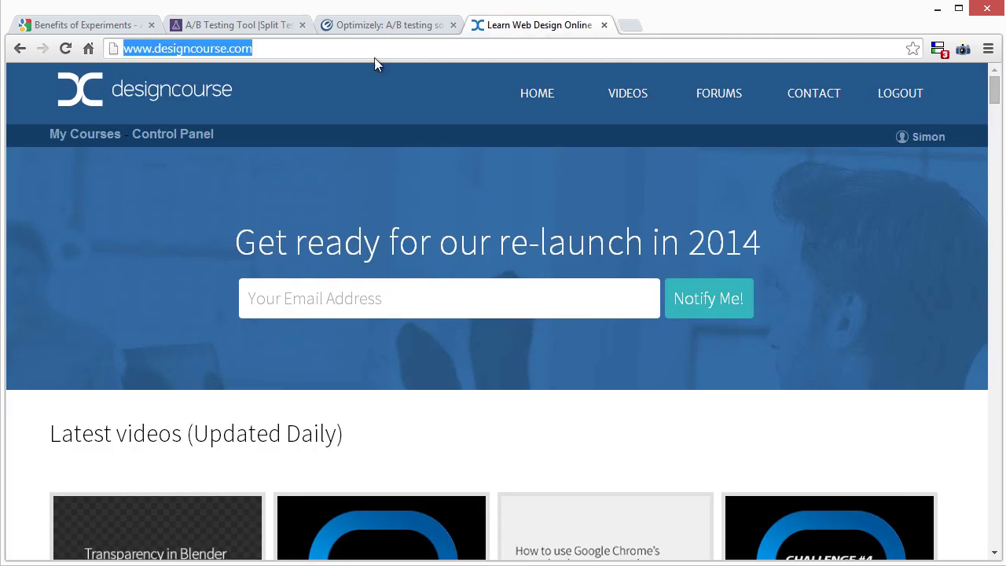
{"action": "left_click", "coordinate": [295, 48]}
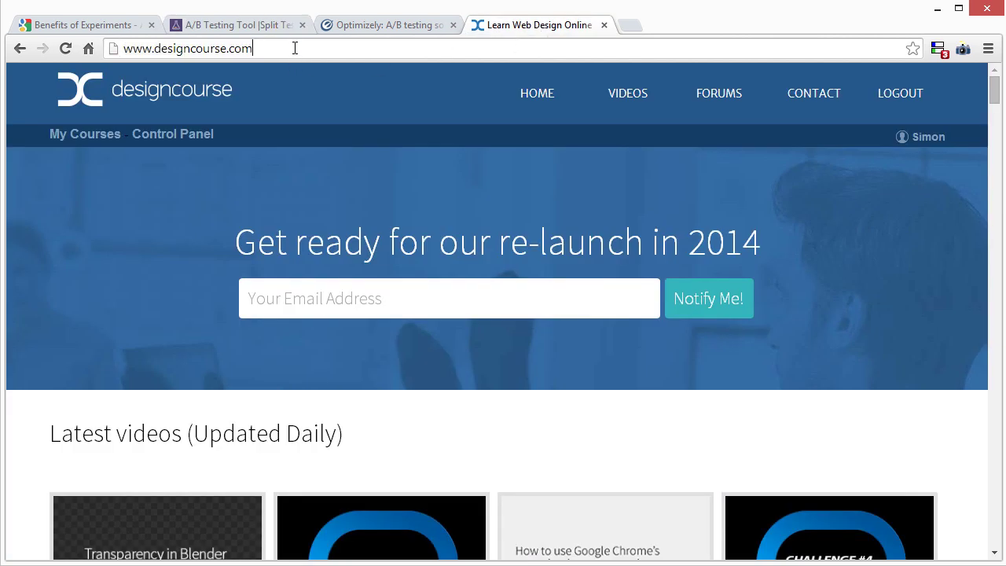
{"action": "type", "text": "/index-new.php"}
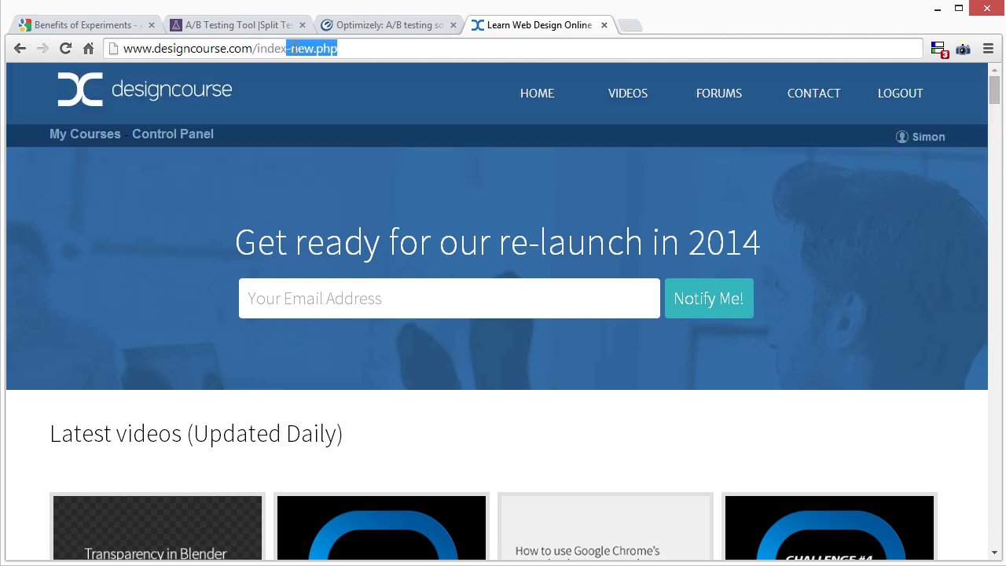
{"action": "key", "text": "Return"}
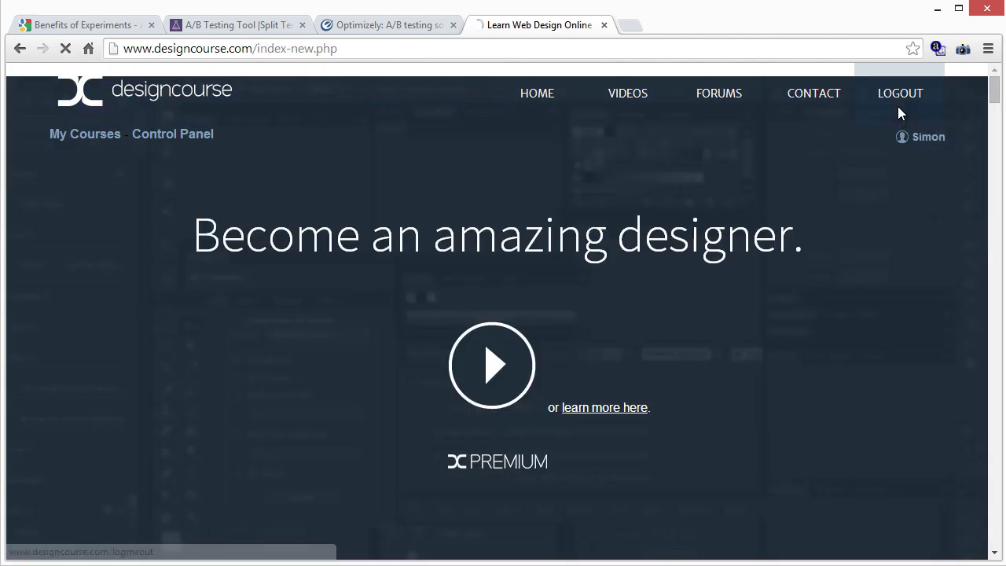
{"action": "left_click", "coordinate": [902, 100]}
{"action": "left_click", "coordinate": [218, 99]}
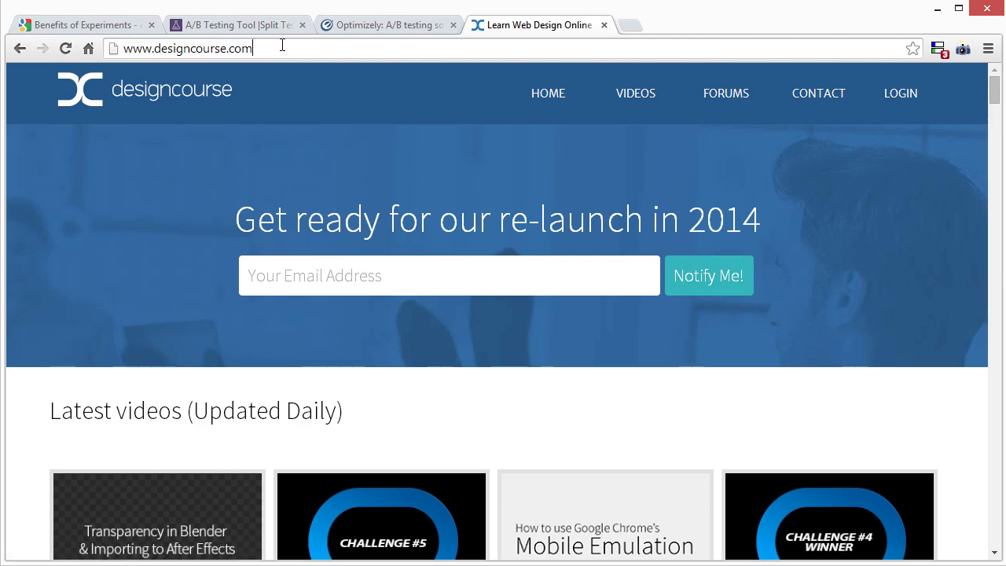
{"action": "left_click", "coordinate": [283, 48]}
{"action": "type", "text": "/ind"}
{"action": "key", "text": "Return"}
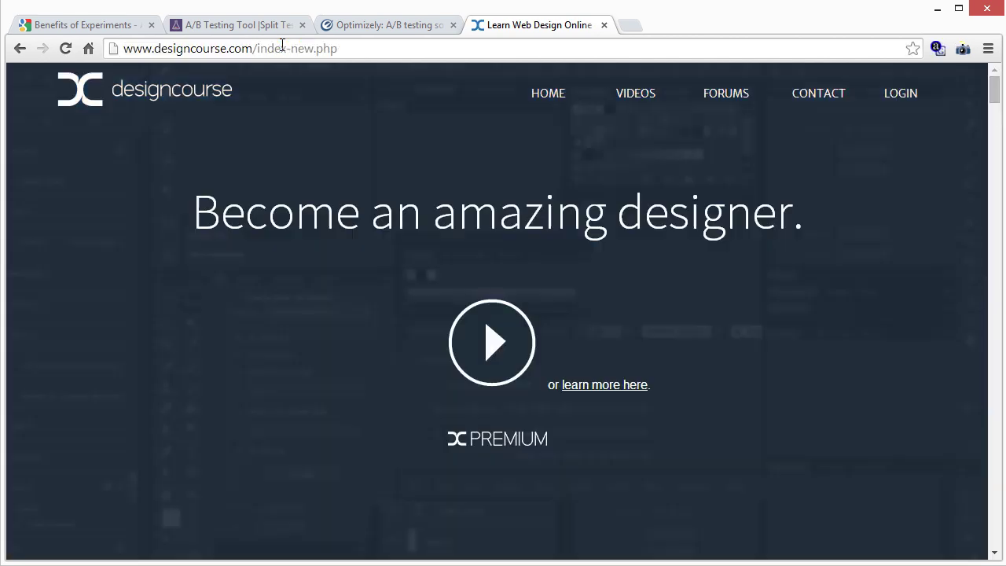
{"action": "scroll", "coordinate": [796, 314], "scroll_direction": "down", "scroll_amount": 6}
{"action": "scroll", "coordinate": [810, 320], "scroll_direction": "up", "scroll_amount": 6}
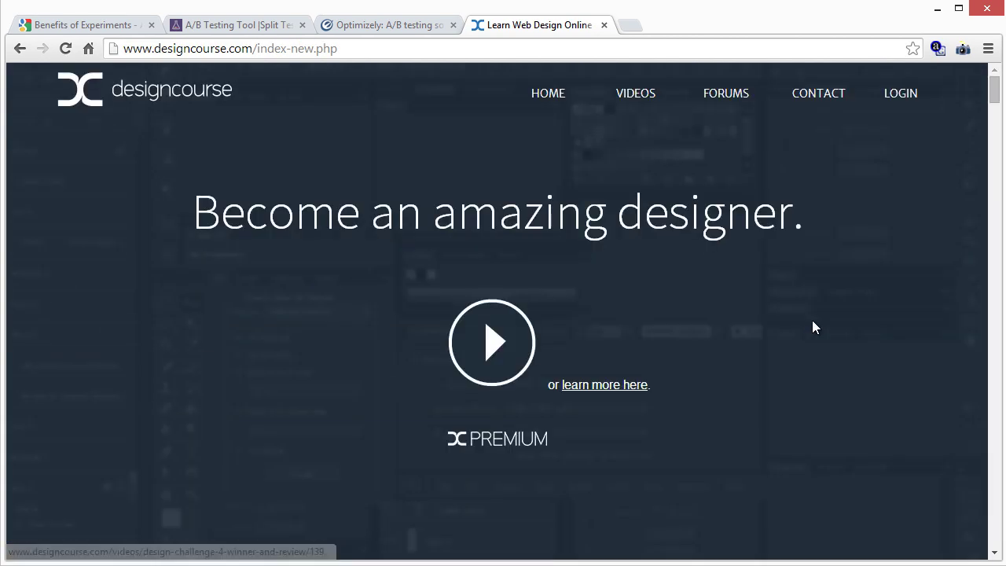
{"action": "left_click", "coordinate": [354, 25]}
{"action": "left_click", "coordinate": [355, 53]}
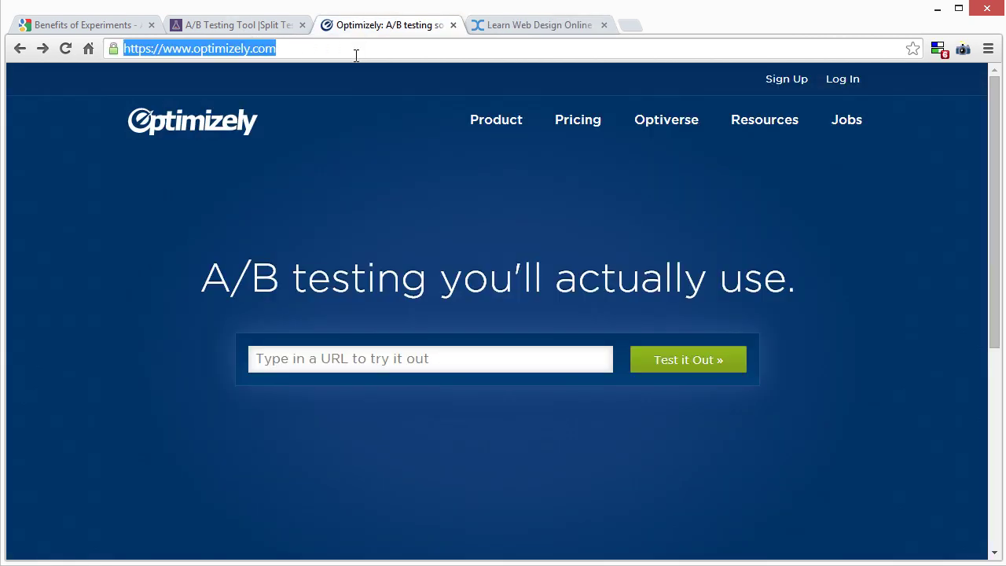
{"action": "type", "text": "designcourse"}
{"action": "key", "text": "Return"}
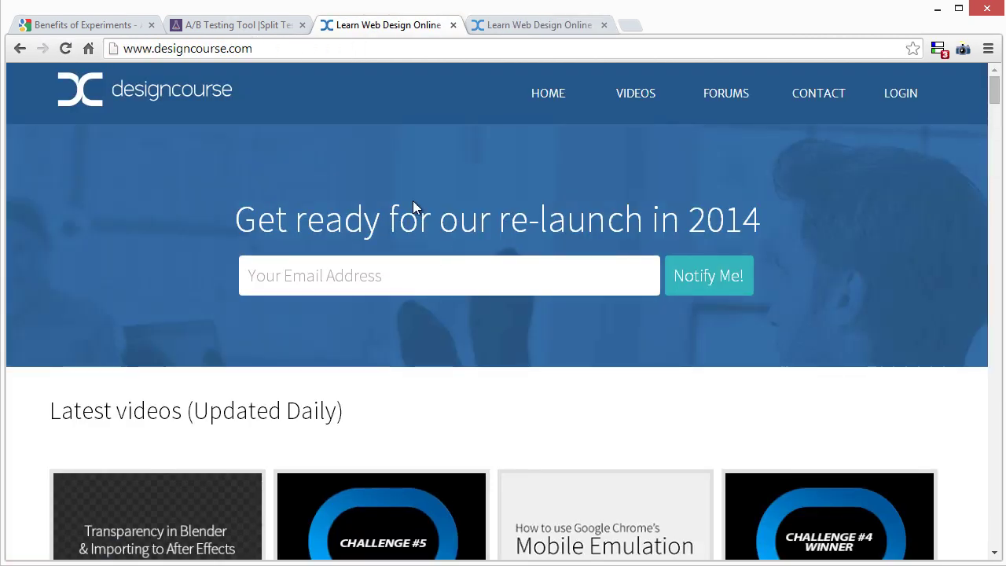
{"action": "left_click", "coordinate": [529, 28]}
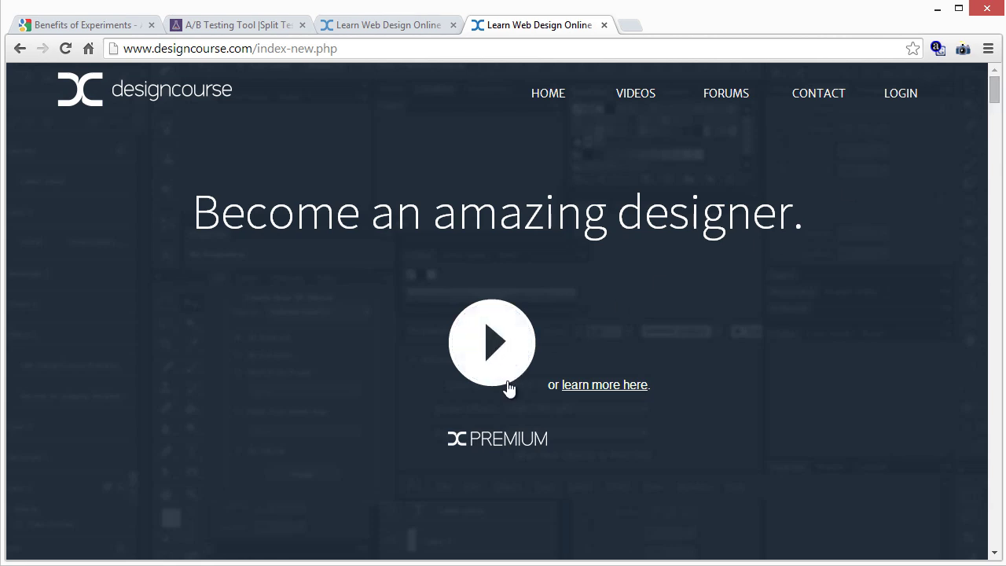
{"action": "mouse_move", "coordinate": [993, 88]}
{"action": "left_mouse_down"}
{"action": "mouse_move", "coordinate": [995, 102]}
{"action": "mouse_move", "coordinate": [998, 85]}
{"action": "left_mouse_up"}
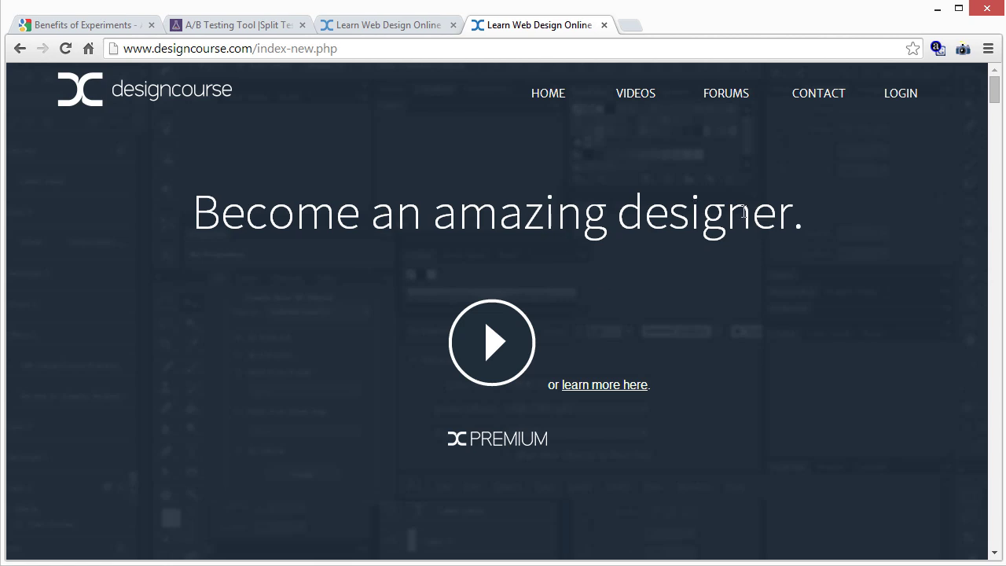
{"action": "left_click_drag", "start_coordinate": [800, 219], "coordinate": [785, 220]}
{"action": "left_click", "coordinate": [786, 220]}
{"action": "left_click", "coordinate": [390, 48]}
{"action": "left_click", "coordinate": [394, 50]}
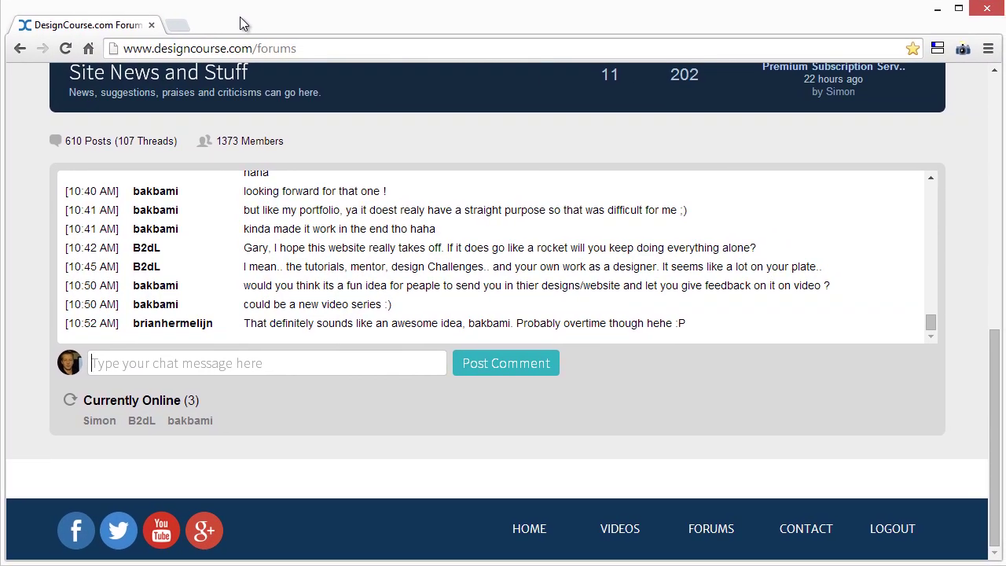
Read the latest chat messages on the DesignCourse forums page and return to the index-new.php homepage.
{"action": "left_click_drag", "start_coordinate": [1001, 451], "coordinate": [902, 414]}
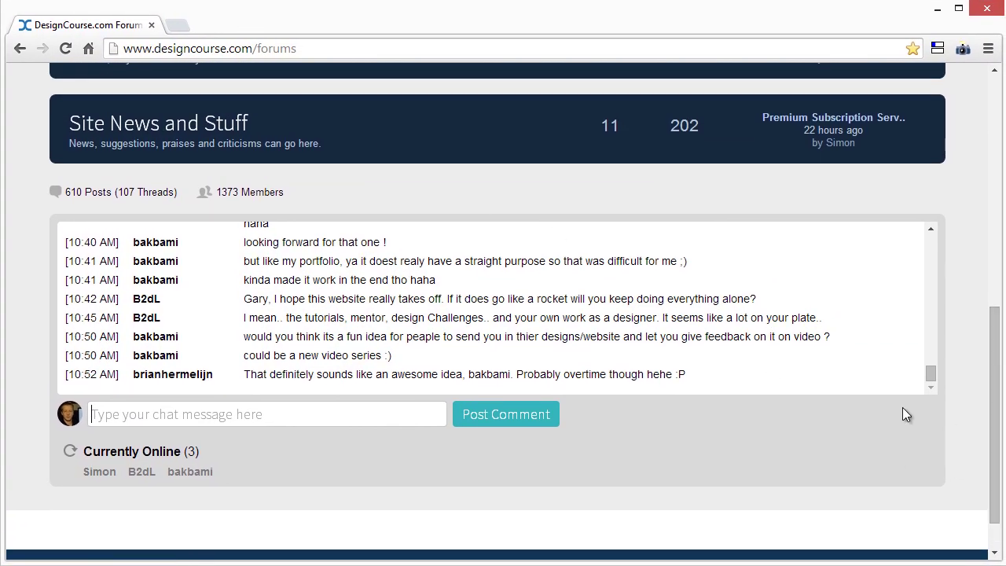
{"action": "left_click_drag", "start_coordinate": [929, 375], "coordinate": [946, 388]}
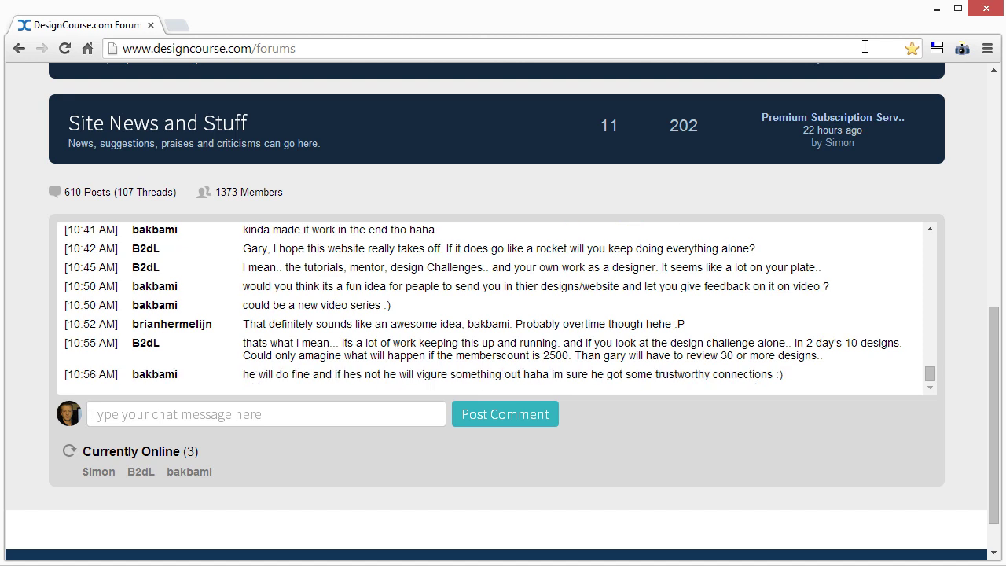
{"action": "left_click_drag", "start_coordinate": [679, 28], "coordinate": [1005, 47]}
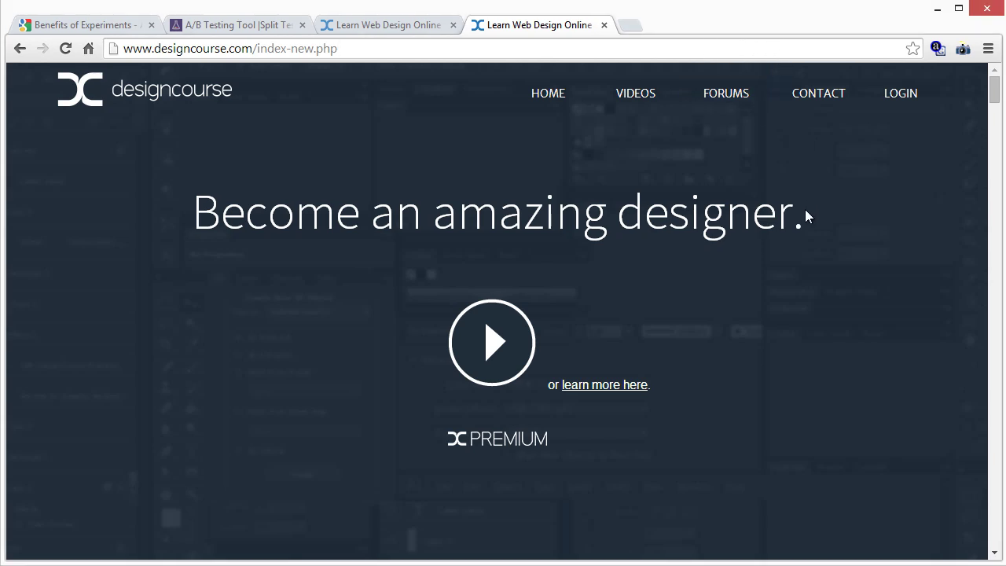
{"action": "left_click_drag", "start_coordinate": [806, 218], "coordinate": [217, 220]}
{"action": "left_click", "coordinate": [192, 220]}
{"action": "left_click", "coordinate": [355, 218]}
{"action": "left_click", "coordinate": [213, 219]}
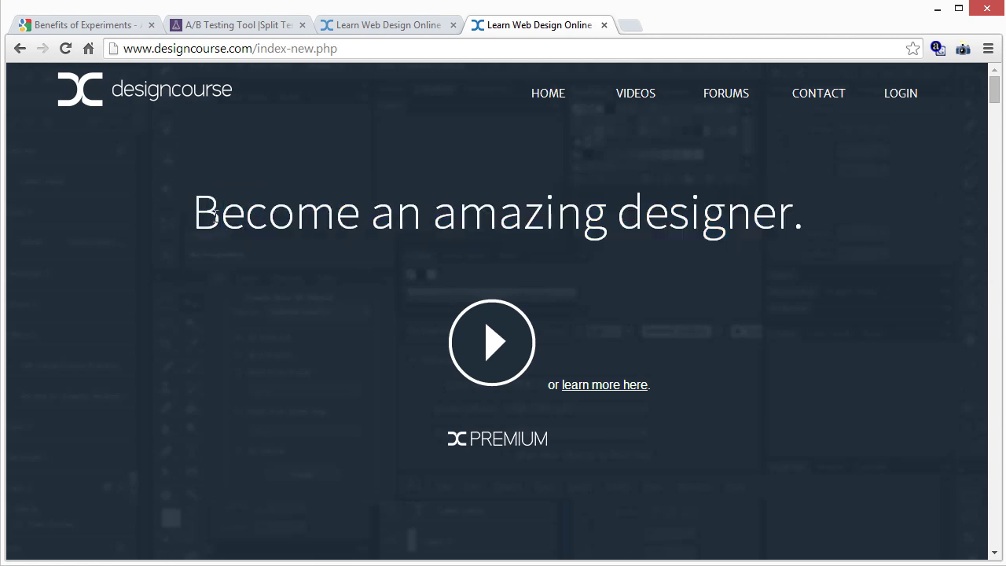